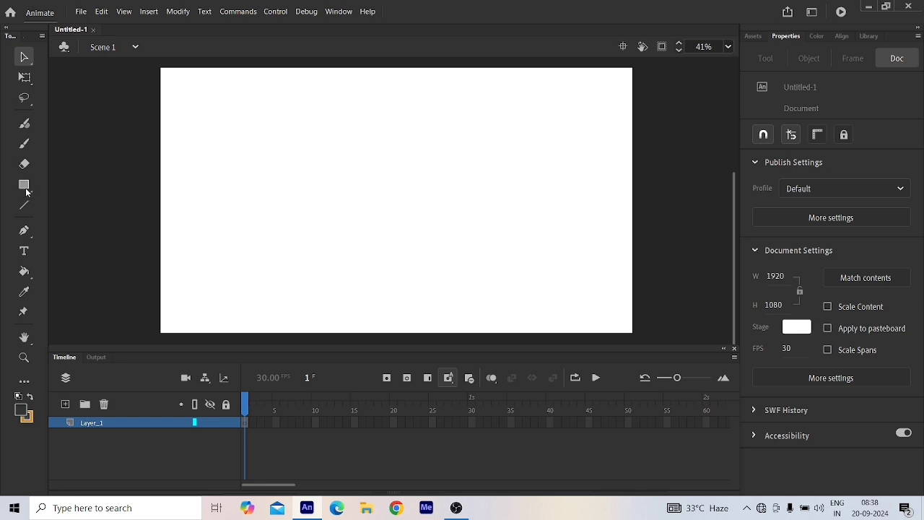
Draw a circle about 268 px across in the left half of the stage on frame 1 using the Oval tool
{"action": "left_click", "coordinate": [244, 422]}
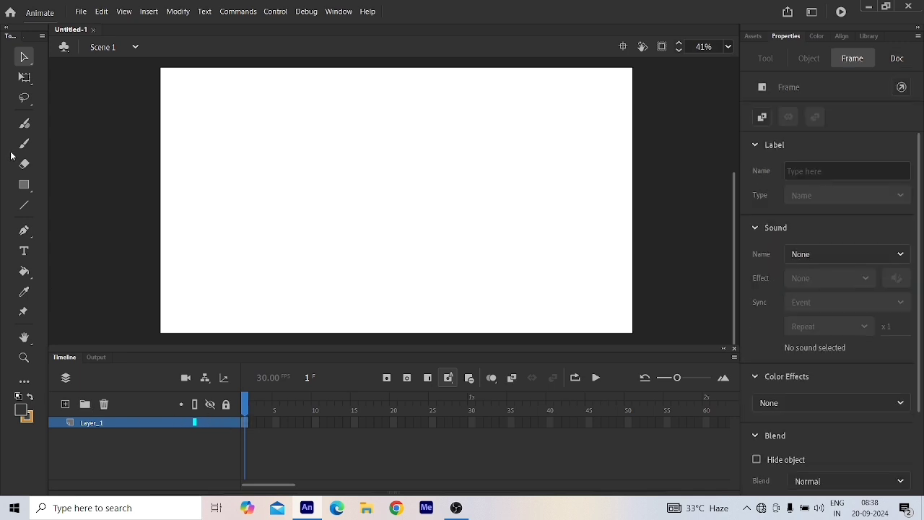
{"action": "left_click", "coordinate": [28, 189]}
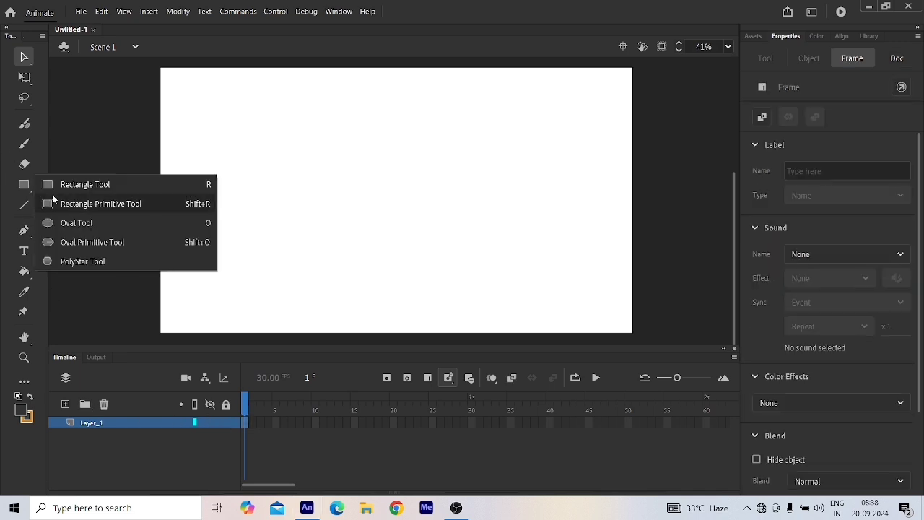
{"action": "left_click", "coordinate": [72, 224]}
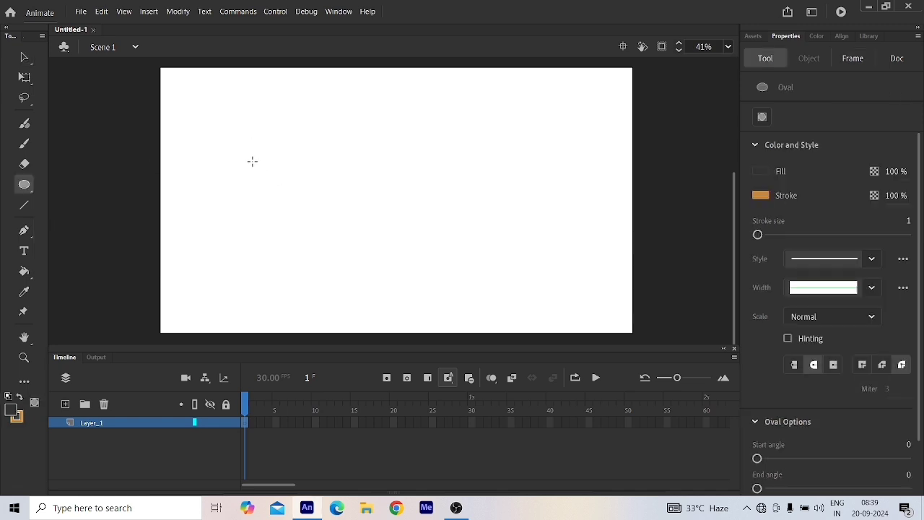
{"action": "left_click_drag", "start_coordinate": [252, 161], "coordinate": [318, 229]}
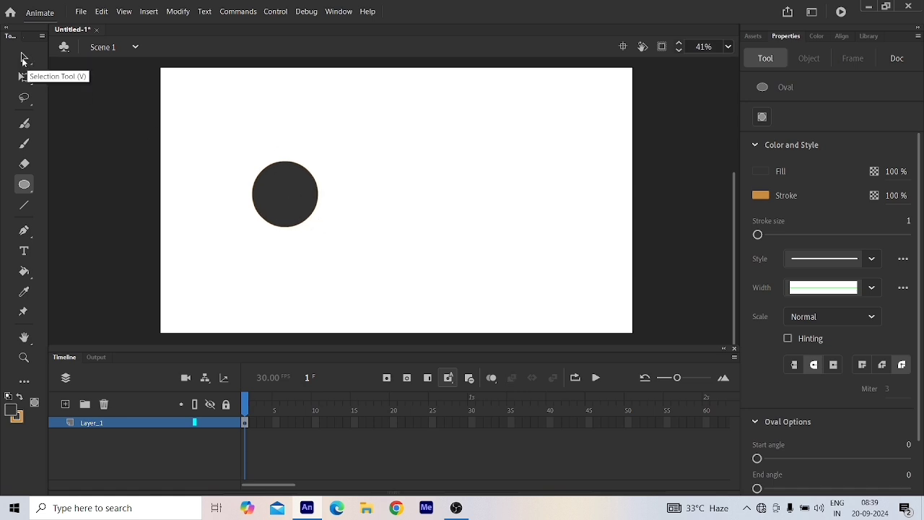
Change the circle's fill colour to white
{"action": "left_click", "coordinate": [23, 57]}
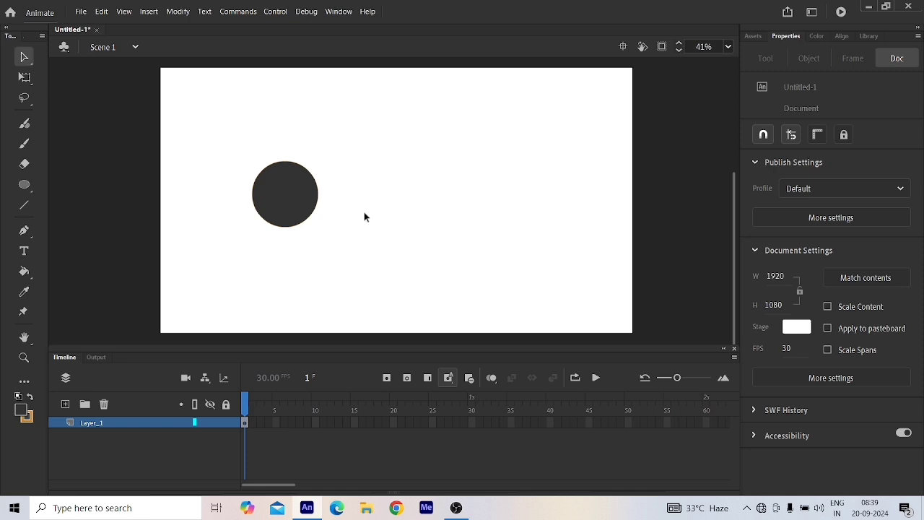
{"action": "left_click", "coordinate": [293, 197]}
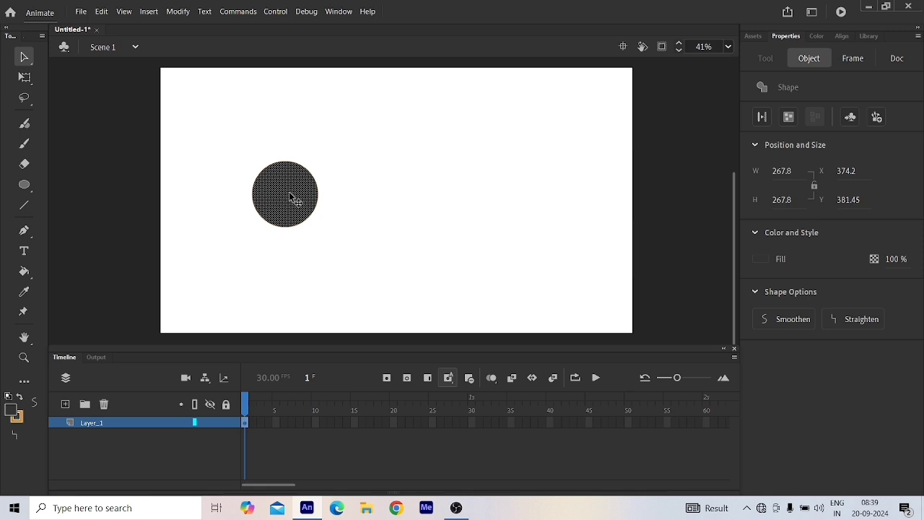
{"action": "left_click", "coordinate": [18, 413]}
{"action": "left_click", "coordinate": [51, 322]}
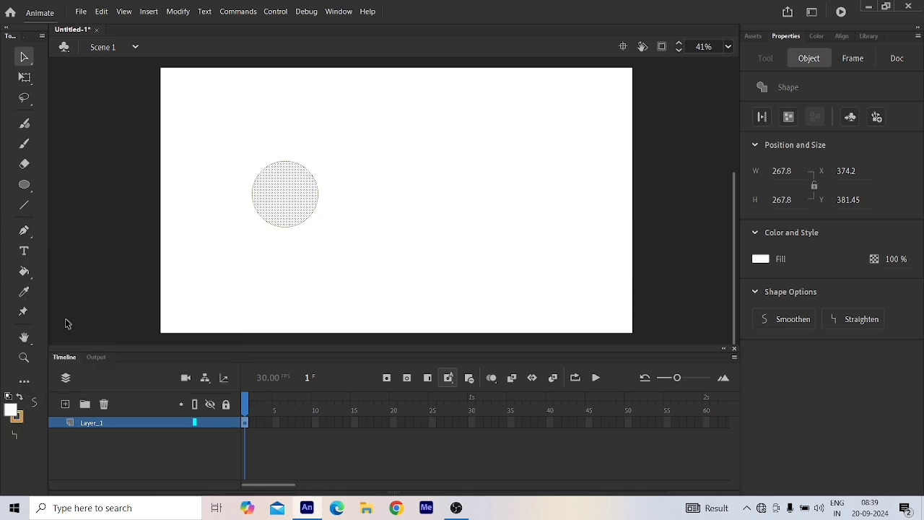
{"action": "left_click", "coordinate": [334, 229]}
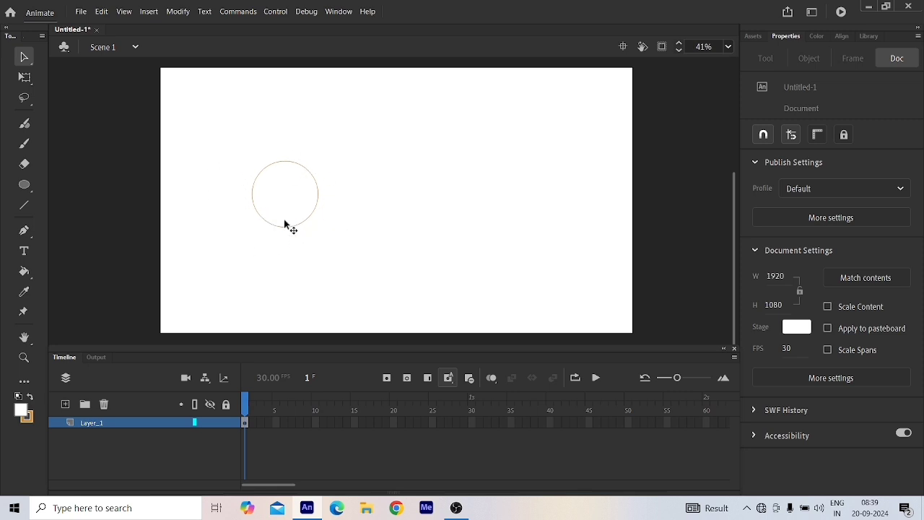
Select the whole circle and change its stroke colour to black
{"action": "left_click_drag", "start_coordinate": [233, 137], "coordinate": [340, 269]}
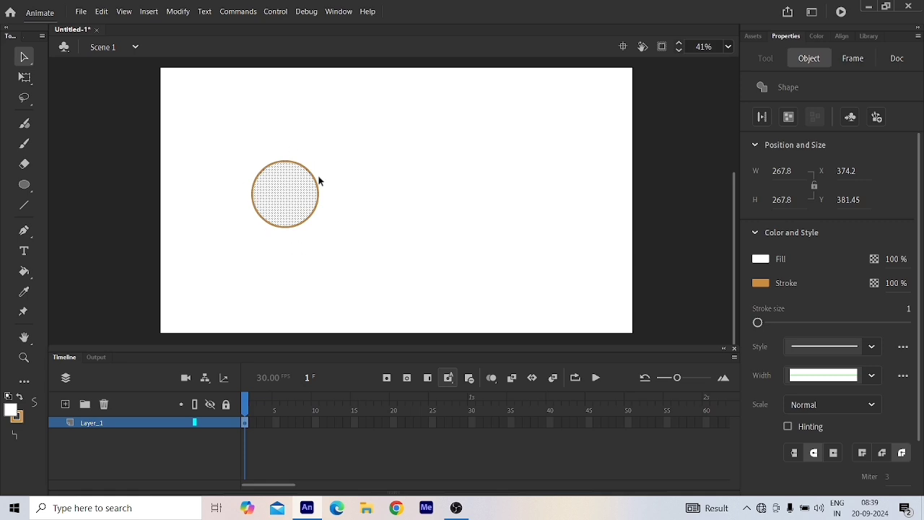
{"action": "left_click", "coordinate": [18, 421]}
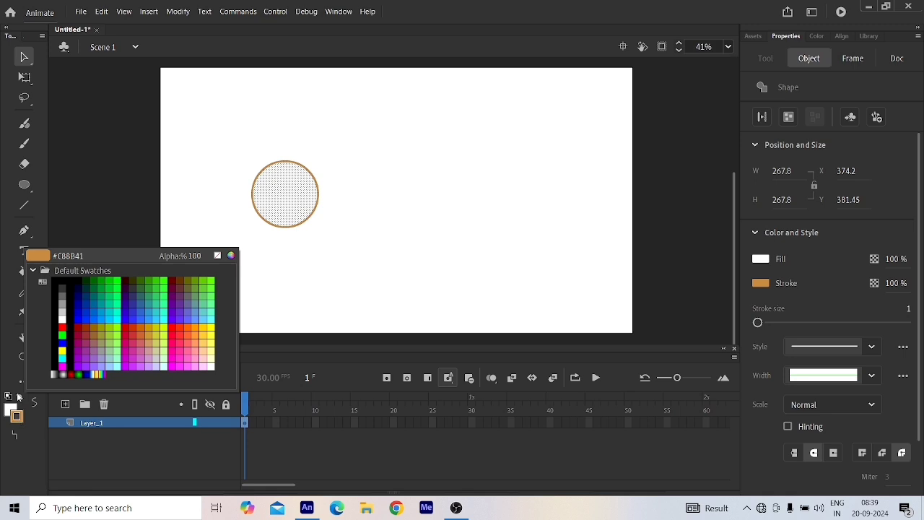
{"action": "left_click", "coordinate": [61, 284]}
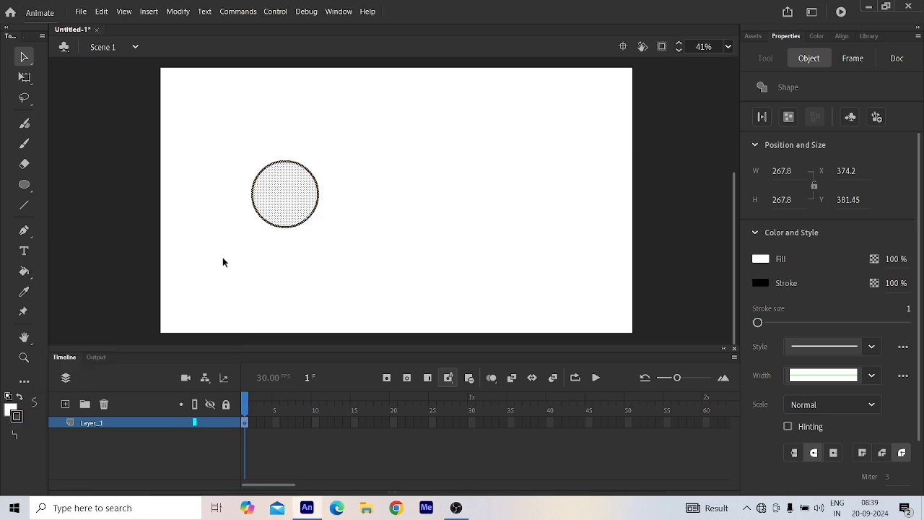
{"action": "left_click", "coordinate": [268, 257]}
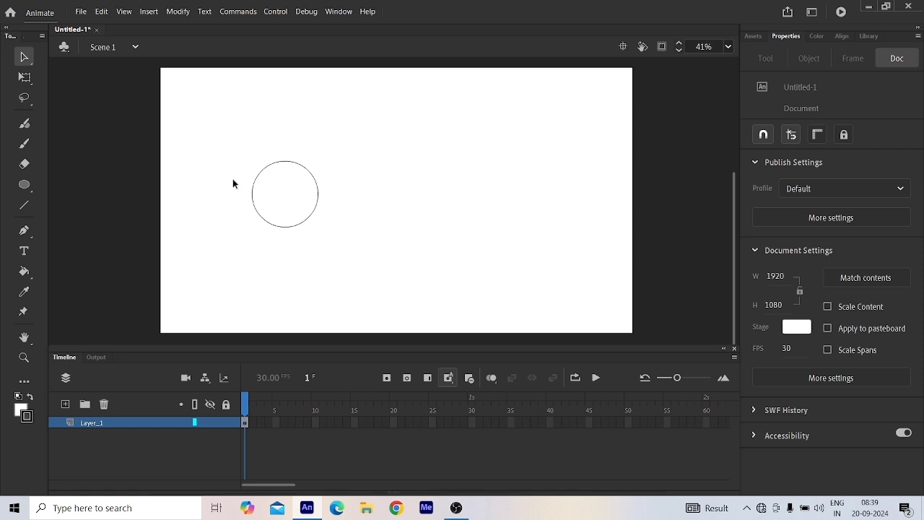
Group the white circle's fill and outline into one object
{"action": "left_click_drag", "start_coordinate": [249, 149], "coordinate": [377, 273]}
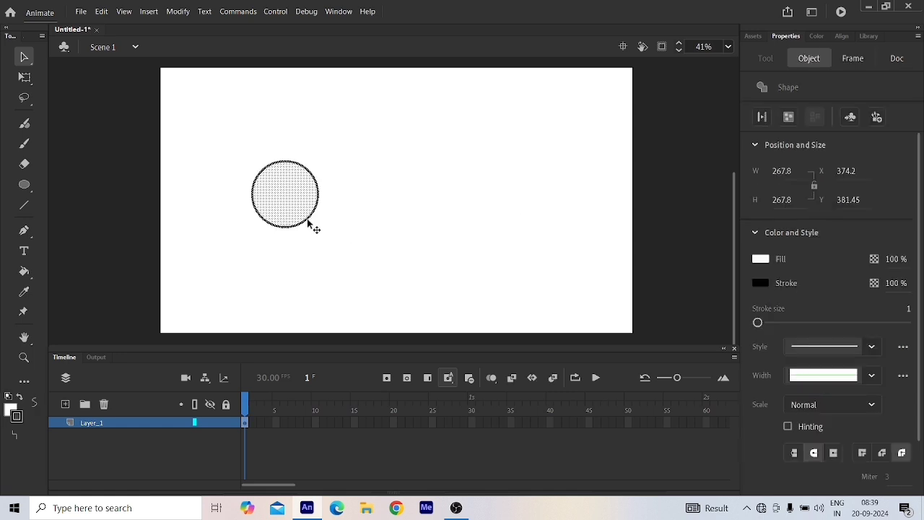
{"action": "left_click", "coordinate": [322, 225]}
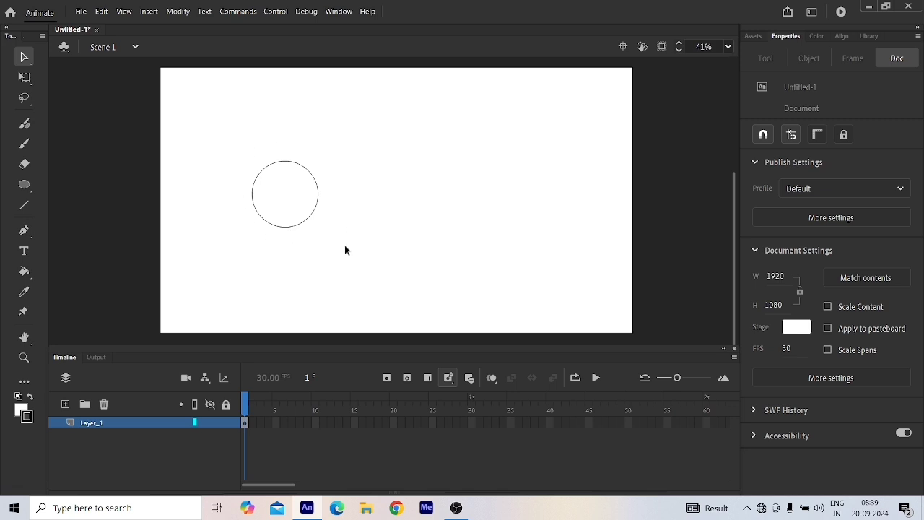
{"action": "left_click_drag", "start_coordinate": [234, 137], "coordinate": [326, 237]}
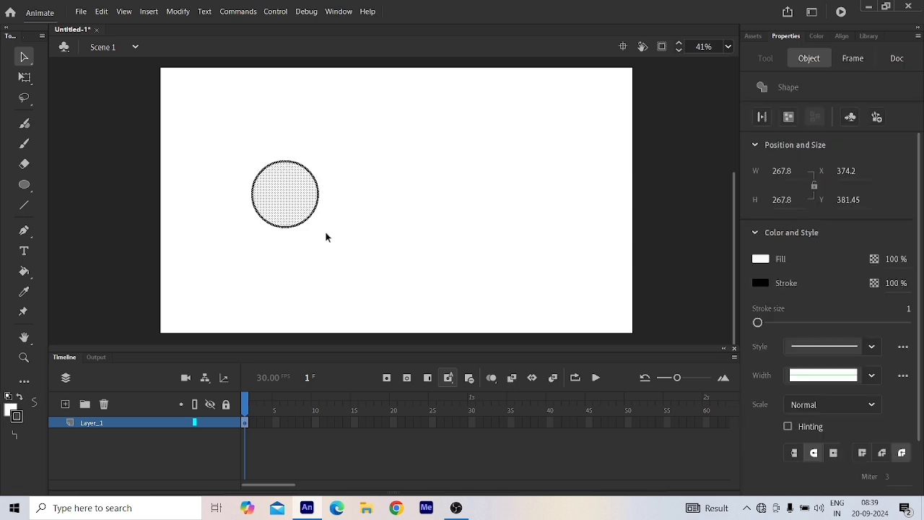
{"action": "key", "text": "ctrl+g"}
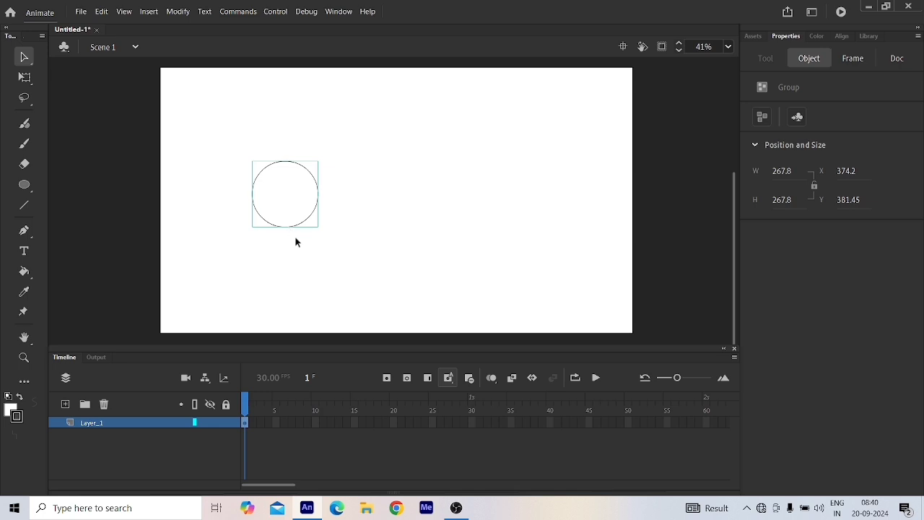
Draw a smaller circle about 128 px across within the area of the grouped circle using the Oval tool
{"action": "left_click_drag", "start_coordinate": [231, 147], "coordinate": [361, 251]}
{"action": "left_click", "coordinate": [244, 424]}
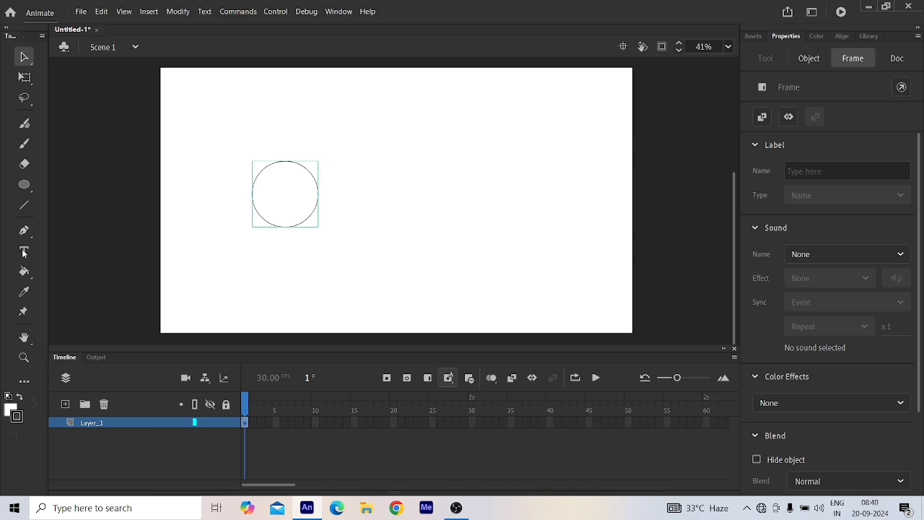
{"action": "left_click", "coordinate": [27, 189]}
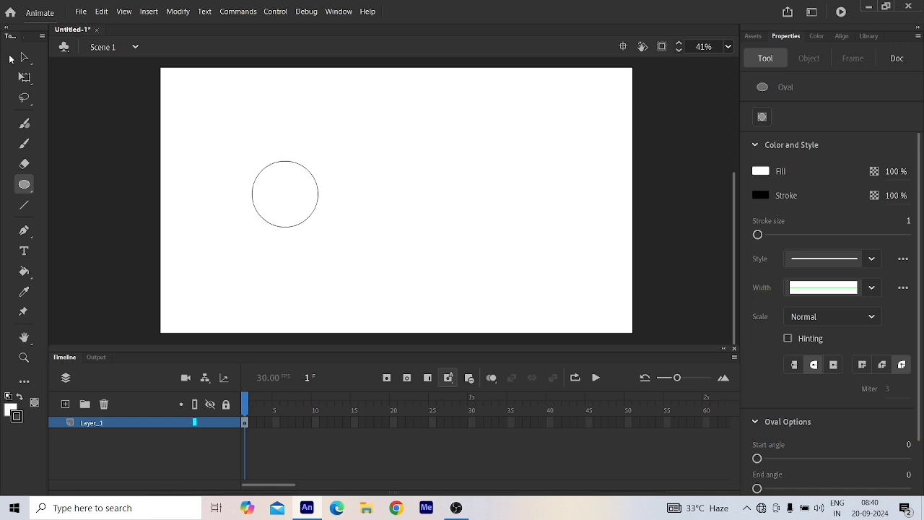
{"action": "key", "text": "v"}
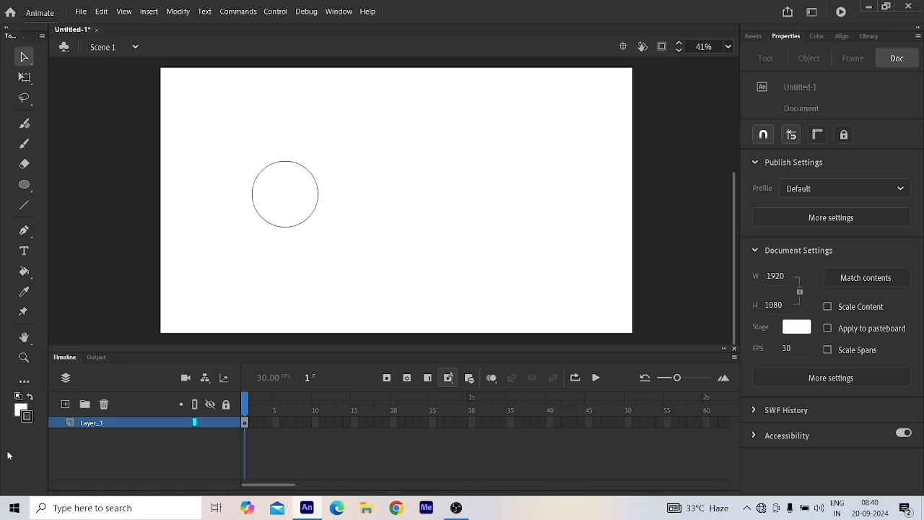
Set the fill colour to black for painting the small circle
{"action": "left_click", "coordinate": [22, 409]}
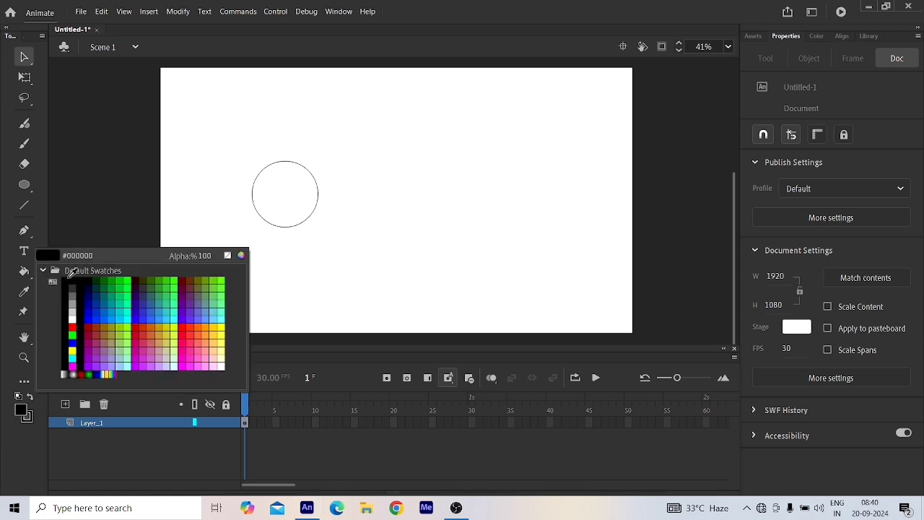
{"action": "left_click", "coordinate": [72, 284]}
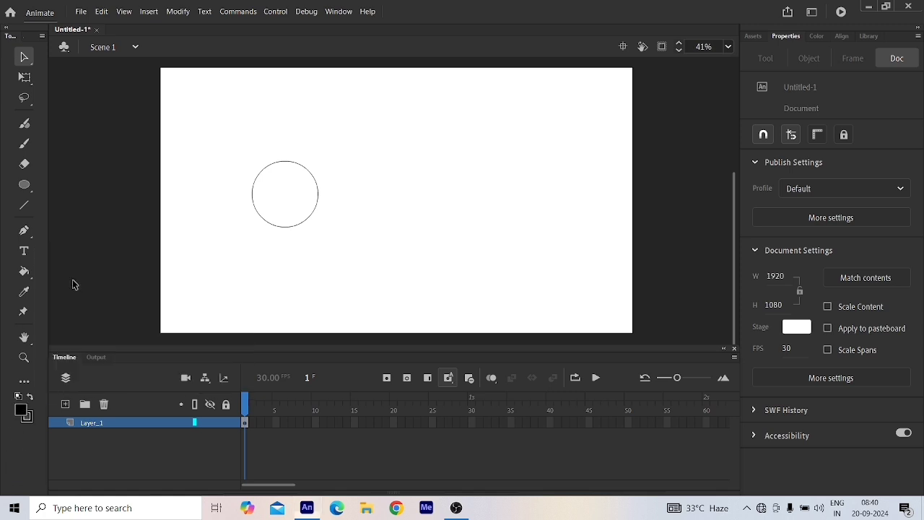
{"action": "left_click", "coordinate": [28, 273]}
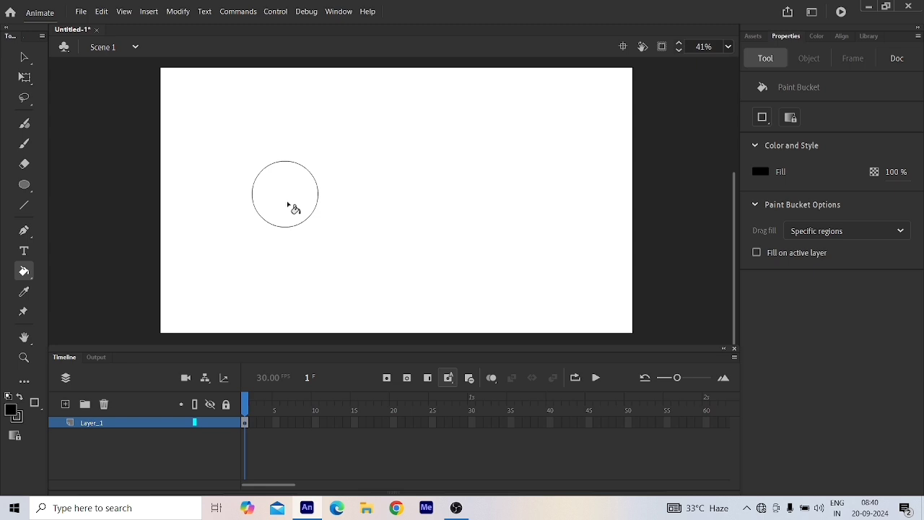
{"action": "left_click", "coordinate": [25, 57]}
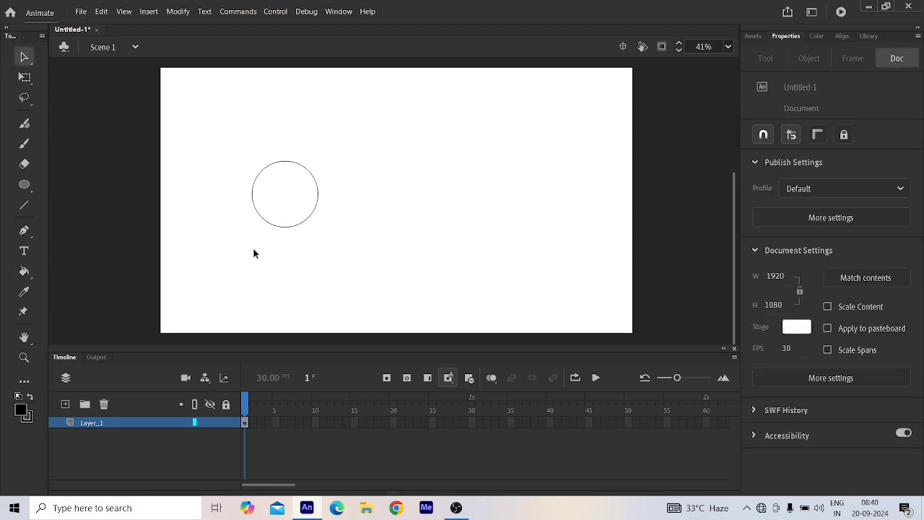
Move the large circle's group to the right, off the small circle, and fill the small circle with black
{"action": "left_click", "coordinate": [292, 231]}
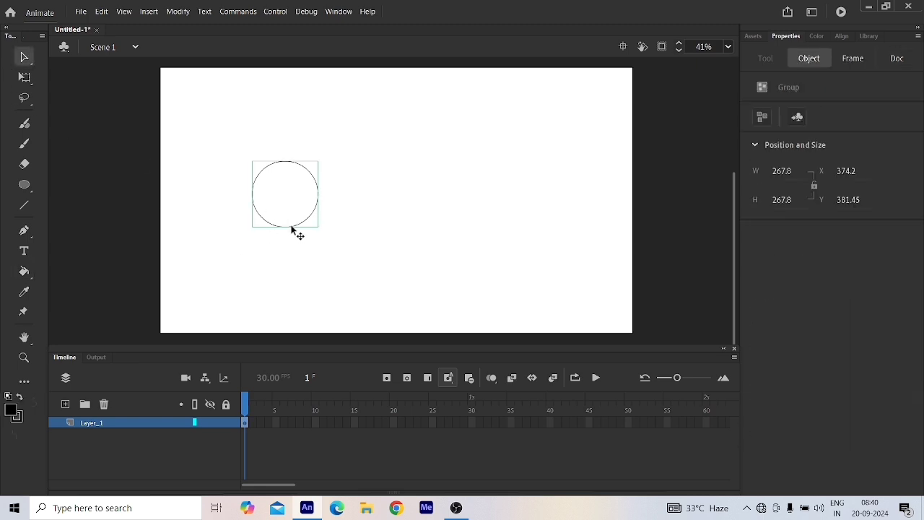
{"action": "left_click_drag", "start_coordinate": [292, 231], "coordinate": [356, 243]}
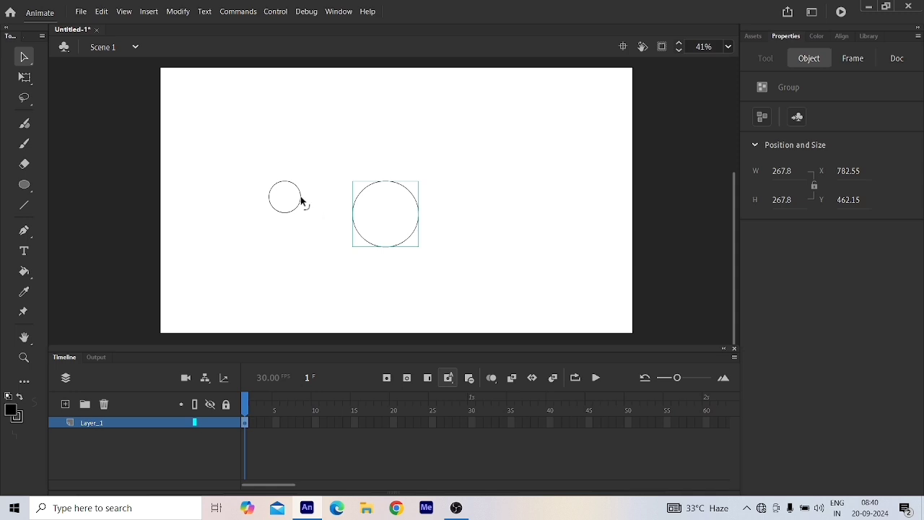
{"action": "left_click", "coordinate": [23, 271]}
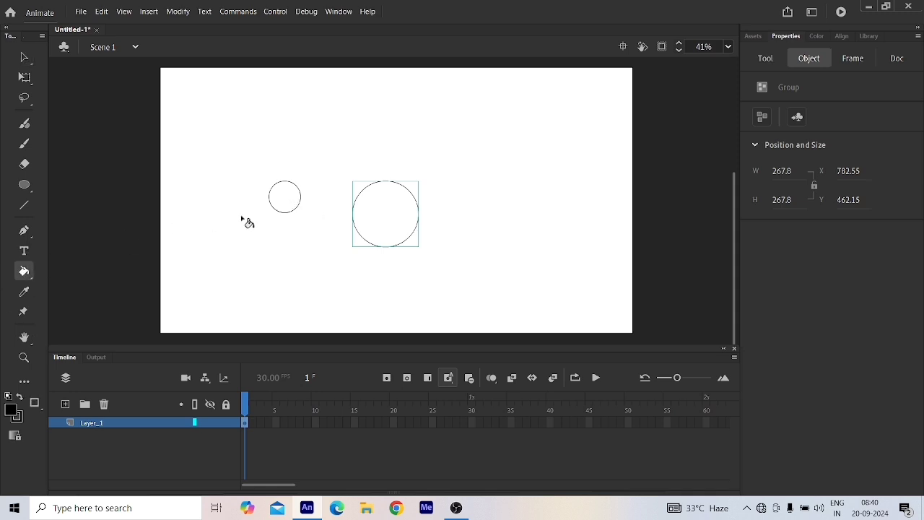
{"action": "left_click", "coordinate": [284, 199]}
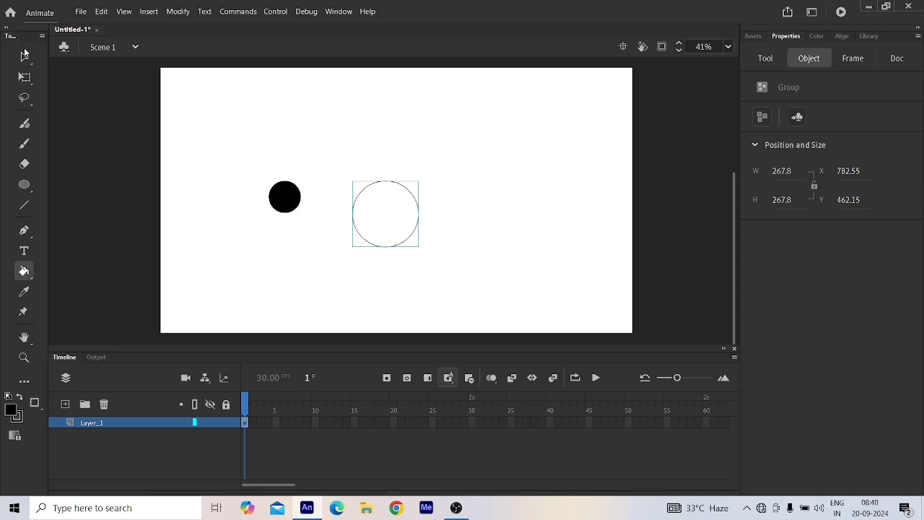
Group the small black circle's fill and outline
{"action": "left_click", "coordinate": [24, 56]}
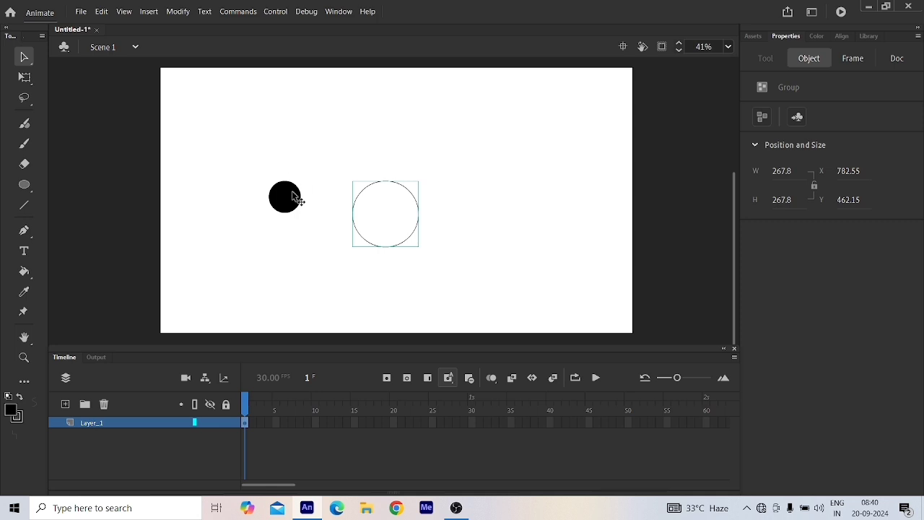
{"action": "left_click_drag", "start_coordinate": [253, 172], "coordinate": [321, 242]}
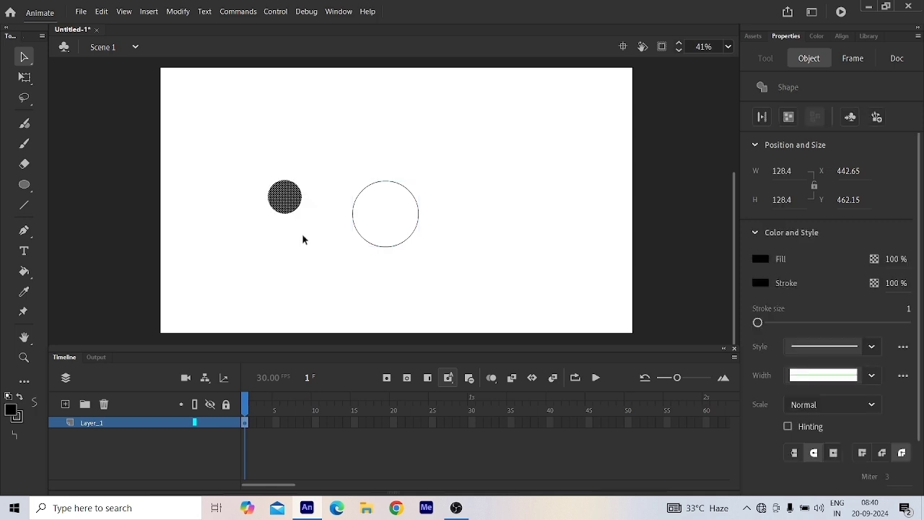
{"action": "key", "text": "ctrl+g"}
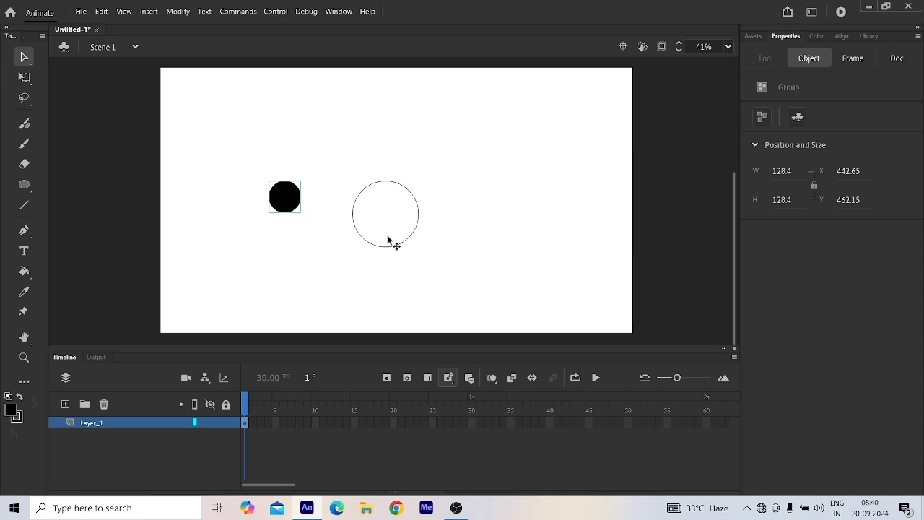
Move the large white circle's group back so it is centred around the black circle
{"action": "left_click", "coordinate": [381, 247]}
{"action": "left_click", "coordinate": [295, 206]}
{"action": "left_click", "coordinate": [385, 246]}
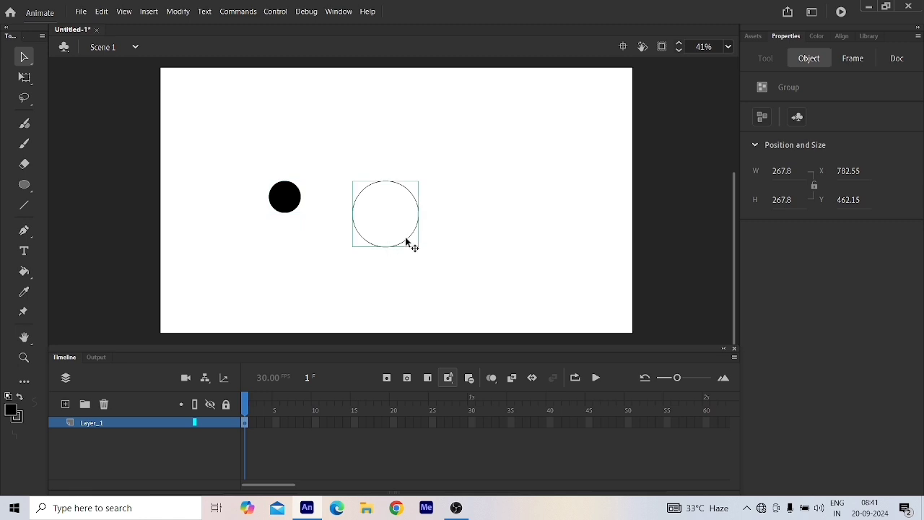
{"action": "left_click_drag", "start_coordinate": [406, 243], "coordinate": [314, 216]}
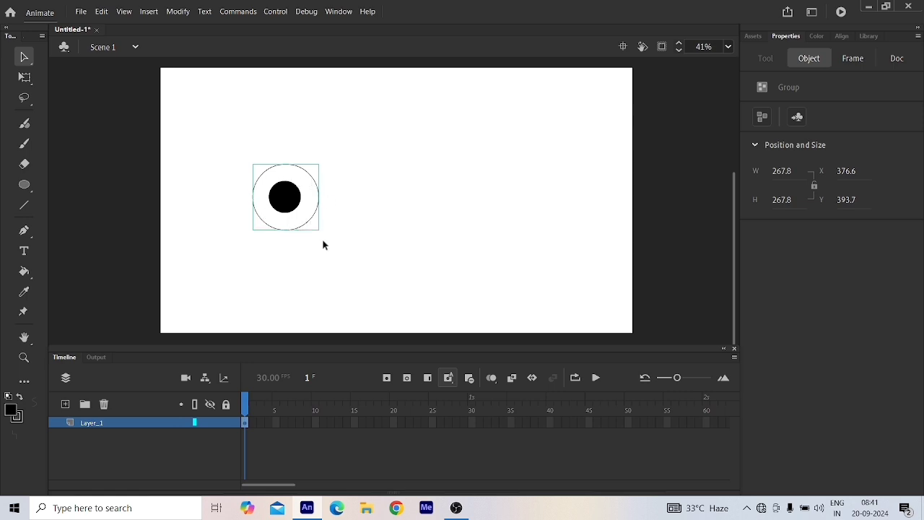
Enlarge the black circle's group with Free Transform to about 144 px wide, keeping it centred inside the white circle
{"action": "left_click", "coordinate": [287, 207]}
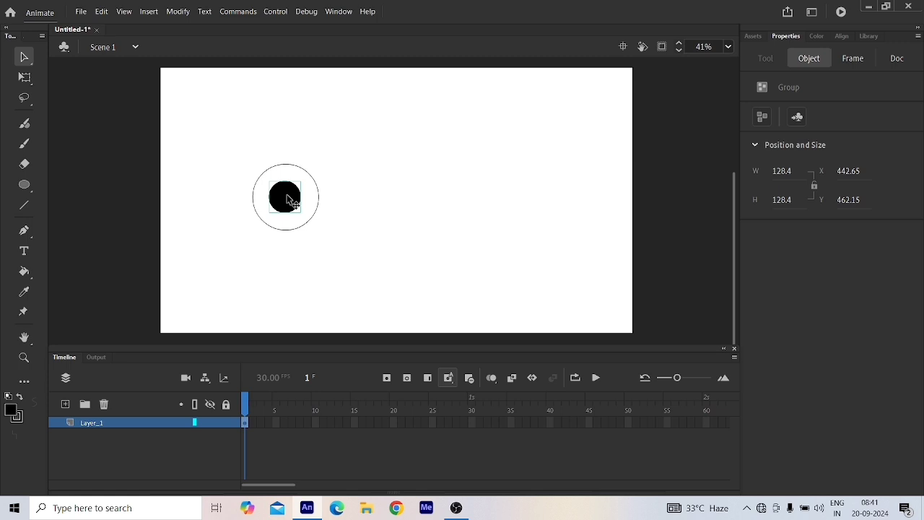
{"action": "key", "text": "q"}
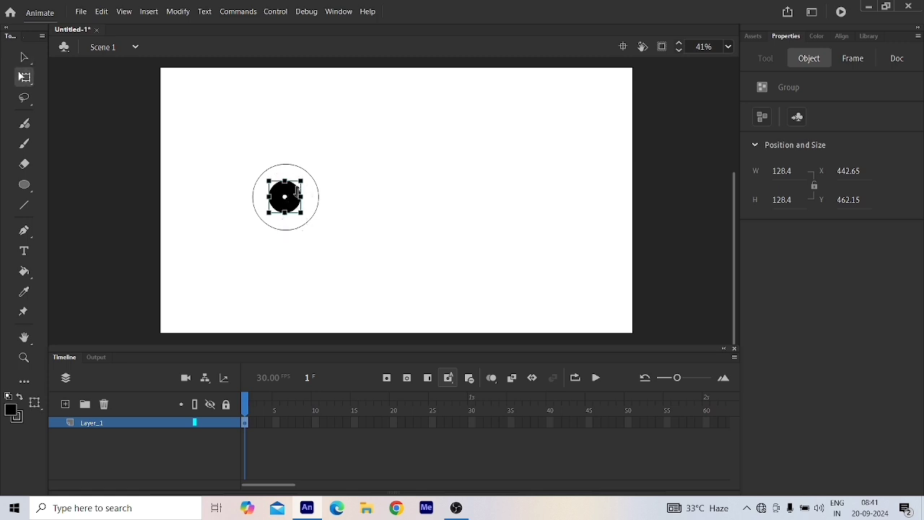
{"action": "key", "text": "ctrl+1"}
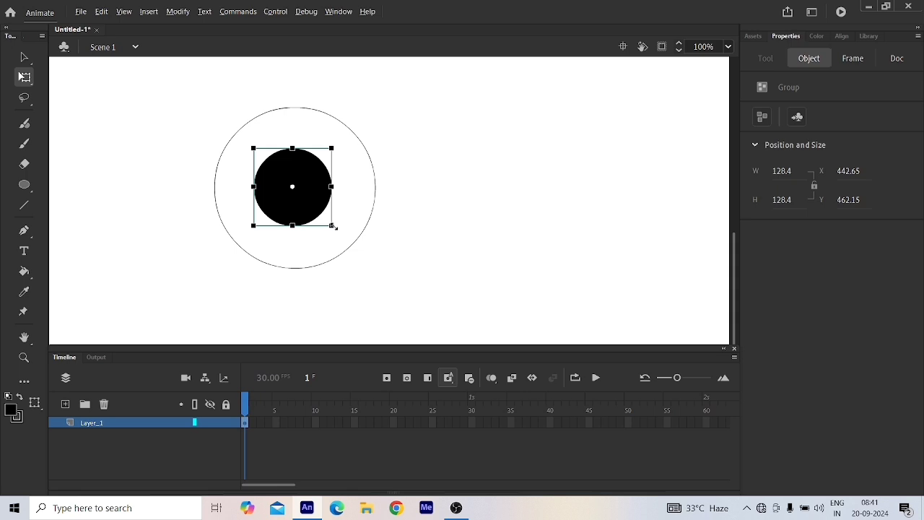
{"action": "mouse_move", "coordinate": [331, 227]}
{"action": "left_mouse_down"}
{"action": "mouse_move", "coordinate": [350, 244]}
{"action": "mouse_move", "coordinate": [310, 214]}
{"action": "mouse_move", "coordinate": [325, 212]}
{"action": "mouse_move", "coordinate": [315, 221]}
{"action": "mouse_move", "coordinate": [338, 229]}
{"action": "mouse_move", "coordinate": [328, 208]}
{"action": "left_mouse_up"}
{"action": "left_click", "coordinate": [436, 219]}
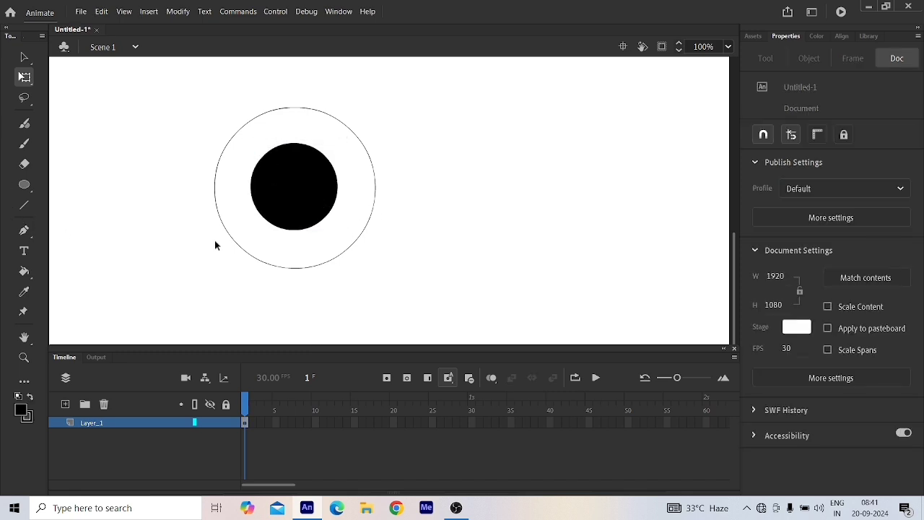
Draw a small circle about 28 px wide on the empty area to the right of the eye
{"action": "left_click", "coordinate": [25, 185]}
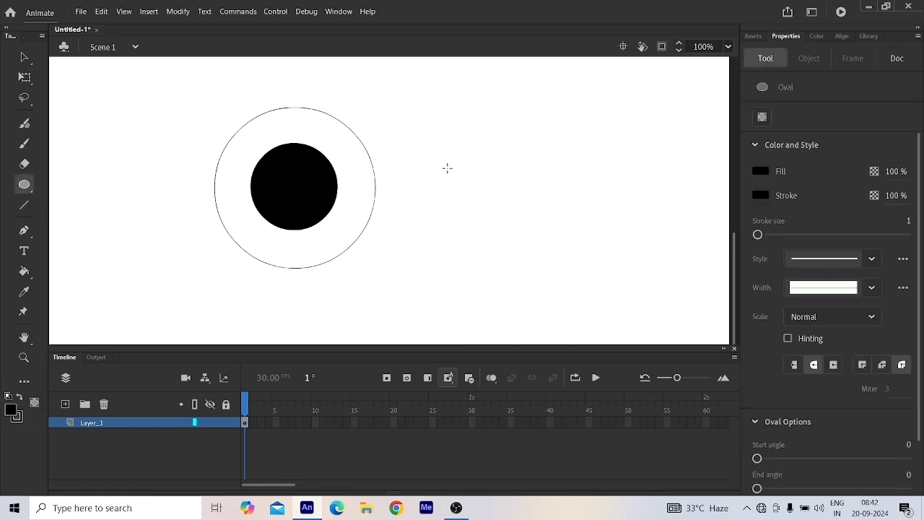
{"action": "left_click_drag", "start_coordinate": [446, 168], "coordinate": [464, 186]}
{"action": "left_click", "coordinate": [25, 58]}
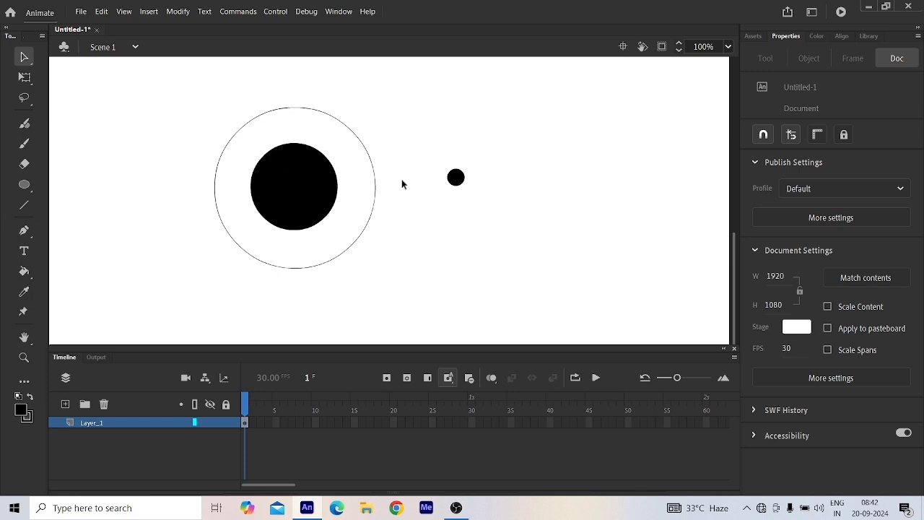
Change the small new circle's fill to light grey #CCCCCC
{"action": "left_click", "coordinate": [460, 182]}
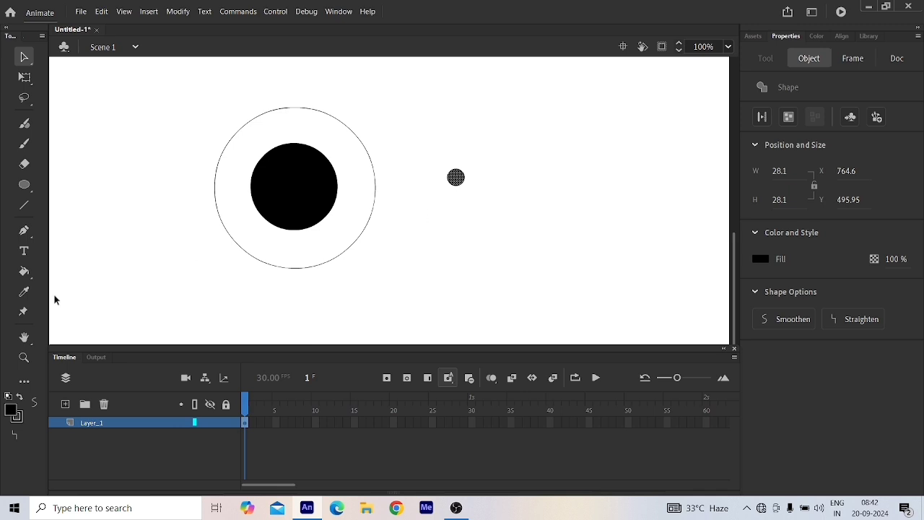
{"action": "left_click", "coordinate": [11, 411]}
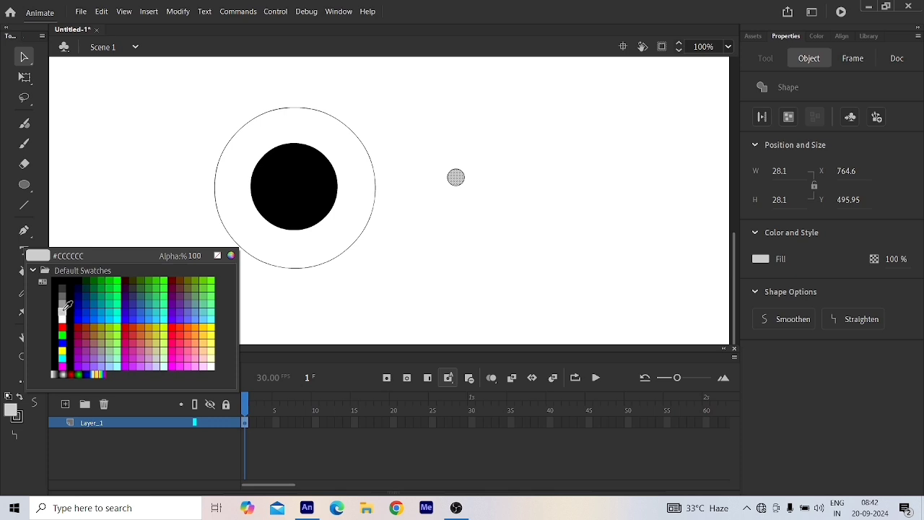
{"action": "left_click", "coordinate": [63, 310]}
{"action": "left_click", "coordinate": [474, 193]}
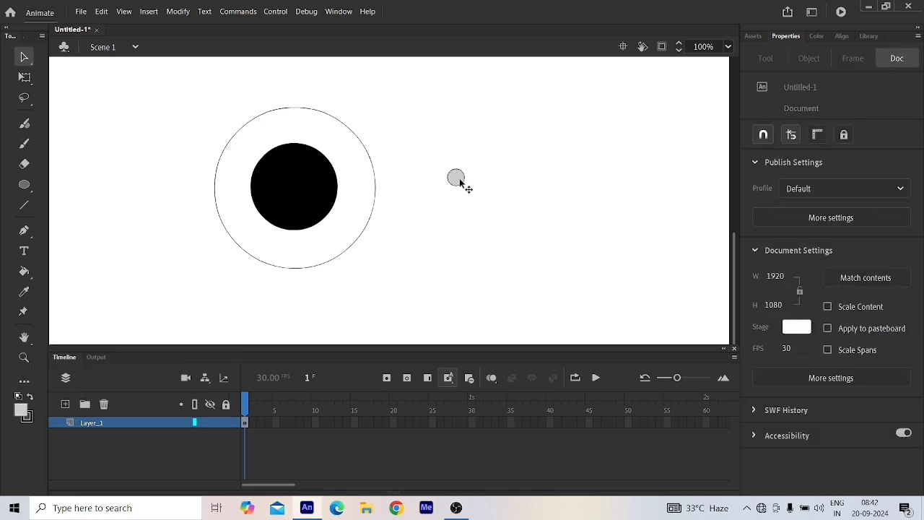
Change the small new circle's fill to white
{"action": "left_click", "coordinate": [460, 182]}
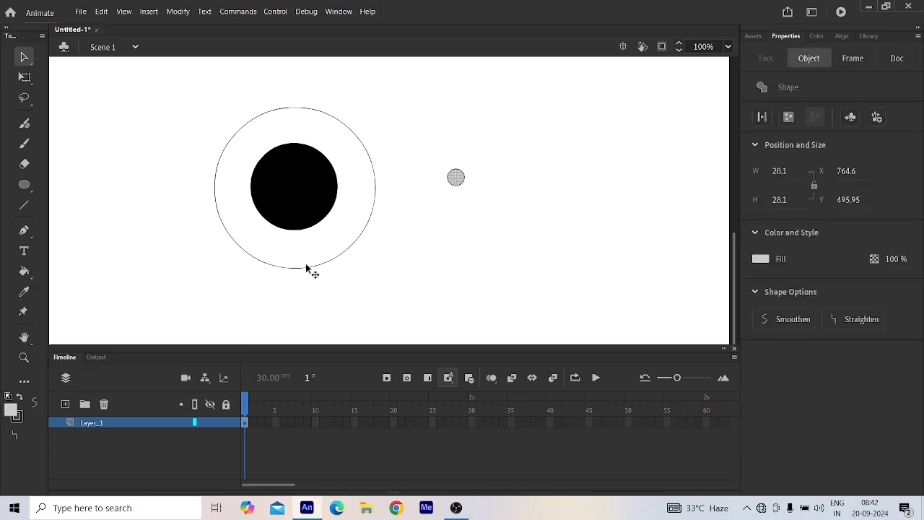
{"action": "left_click", "coordinate": [11, 410]}
{"action": "left_click", "coordinate": [60, 318]}
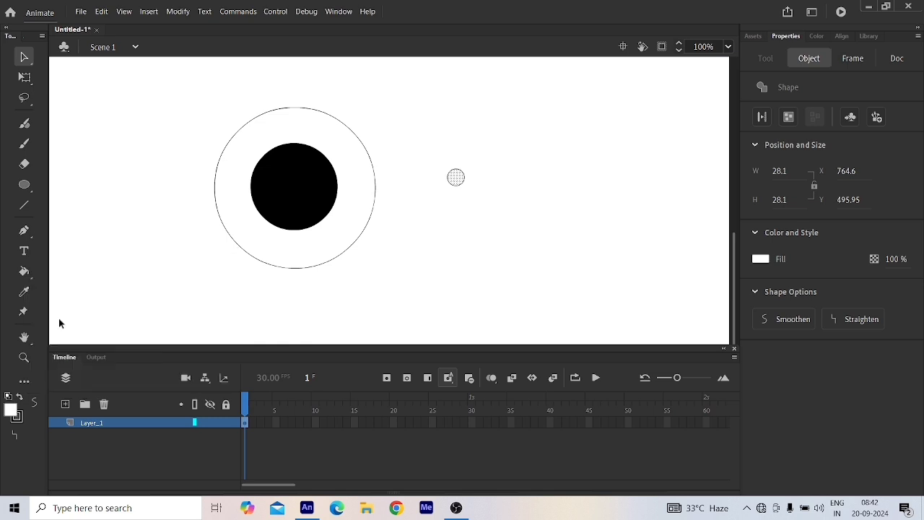
{"action": "left_click", "coordinate": [465, 247]}
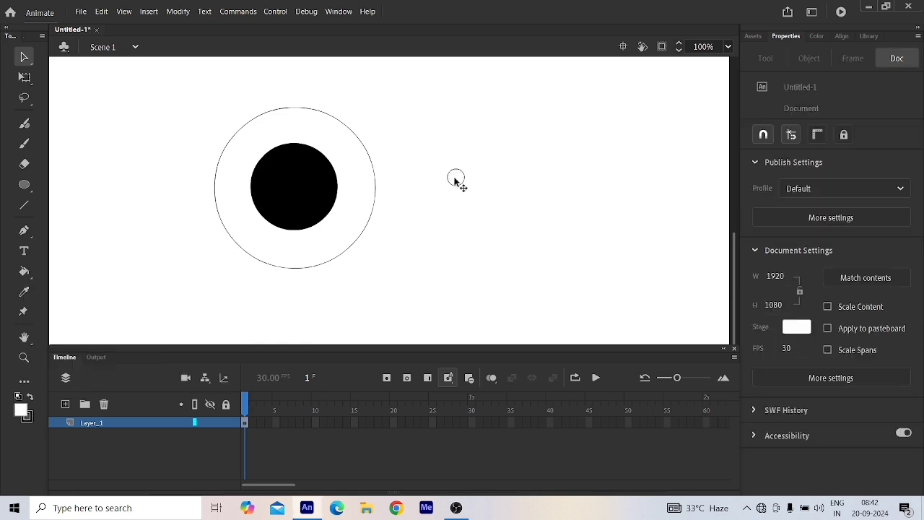
Group the small white circle's fill and outline and place it on the upper right of the black circle as a highlight
{"action": "left_click", "coordinate": [456, 181]}
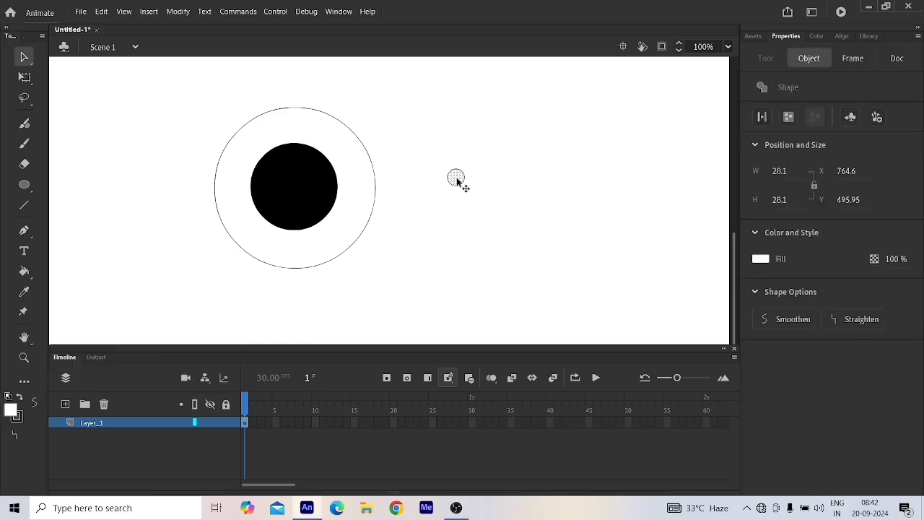
{"action": "double_click", "coordinate": [457, 180]}
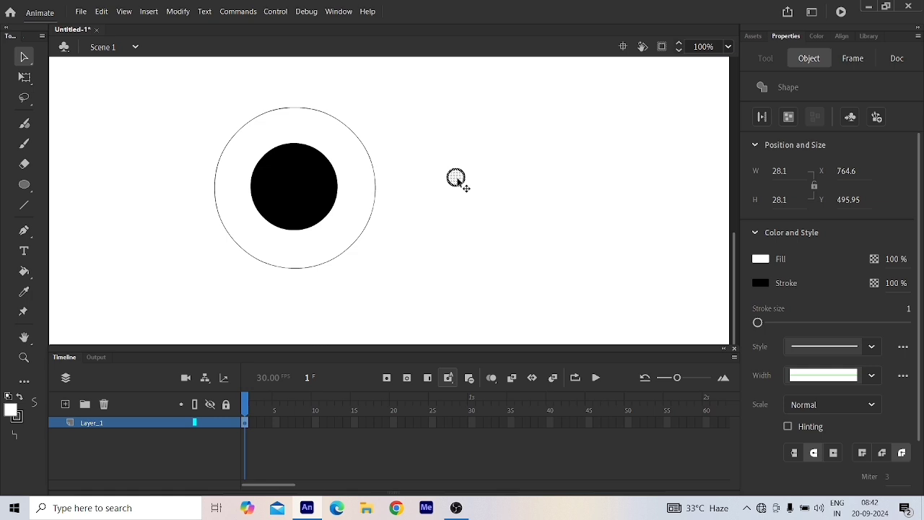
{"action": "key", "text": "ctrl+g"}
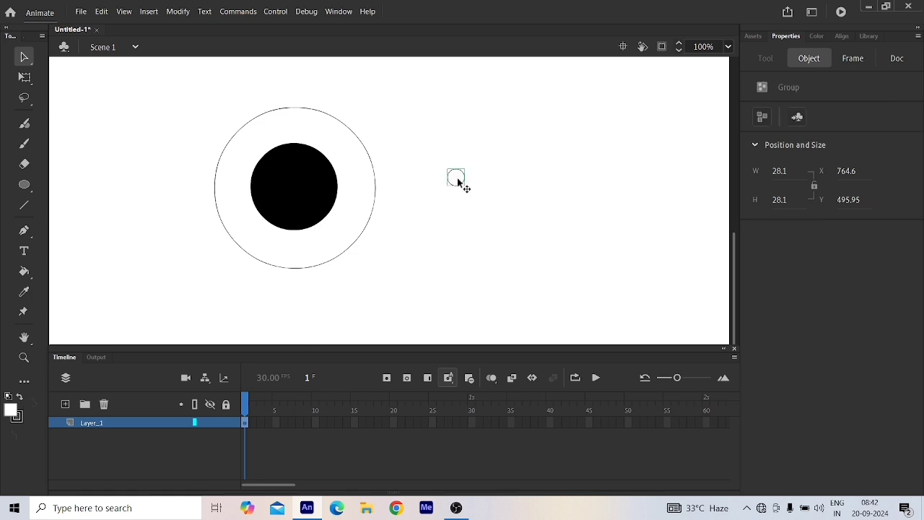
{"action": "left_click_drag", "start_coordinate": [460, 182], "coordinate": [320, 177]}
{"action": "left_click", "coordinate": [458, 185]}
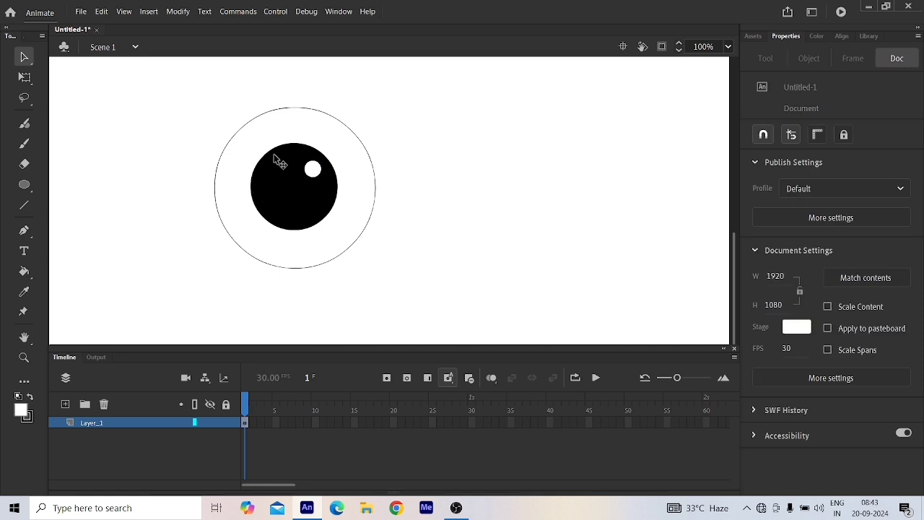
Cut the white highlight group and paste it in place inside the black circle's group
{"action": "left_click", "coordinate": [311, 176]}
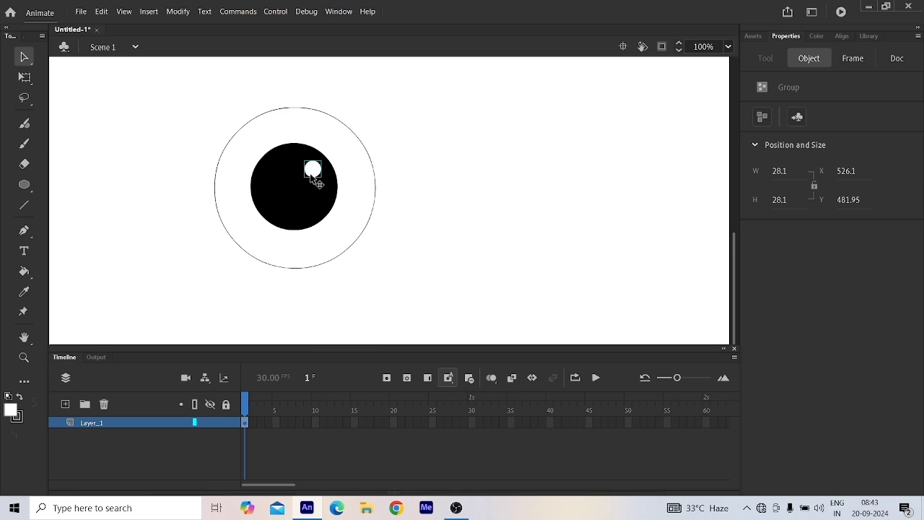
{"action": "key", "text": "ctrl+shift+Down"}
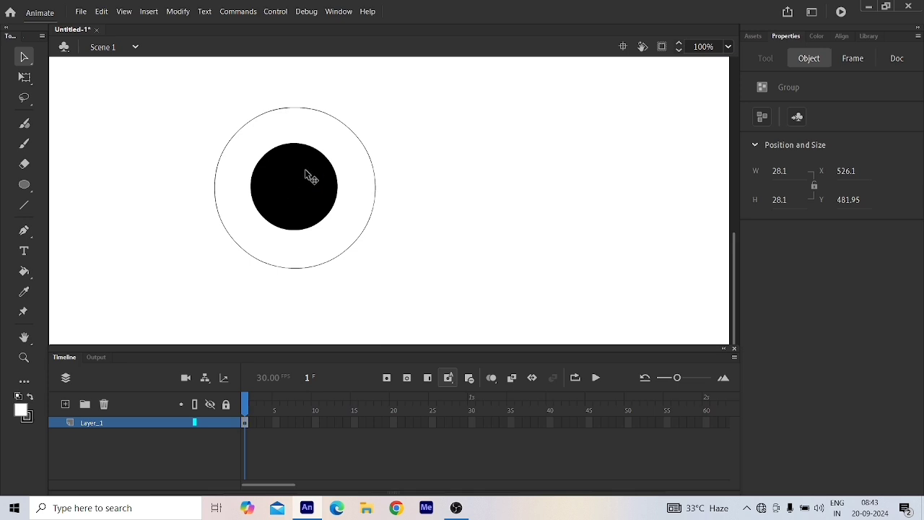
{"action": "left_click", "coordinate": [303, 193]}
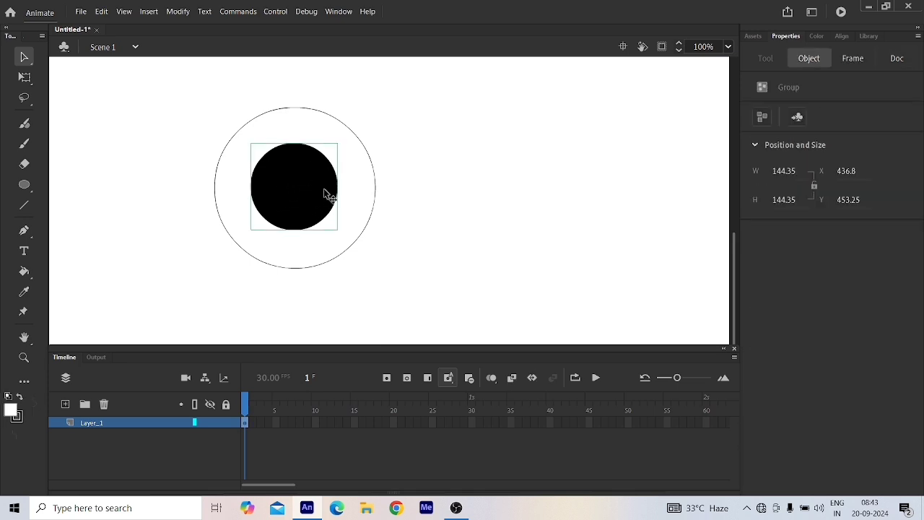
{"action": "double_click", "coordinate": [308, 198]}
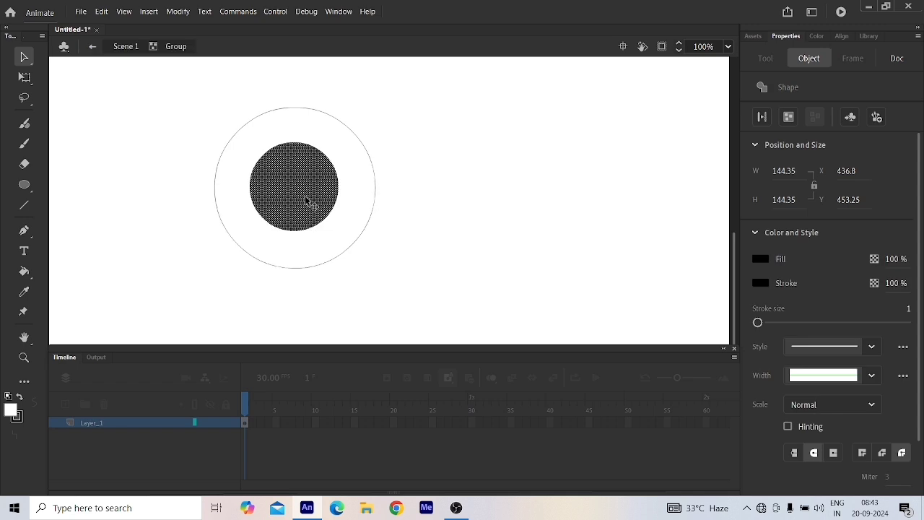
{"action": "key", "text": "ctrl+z"}
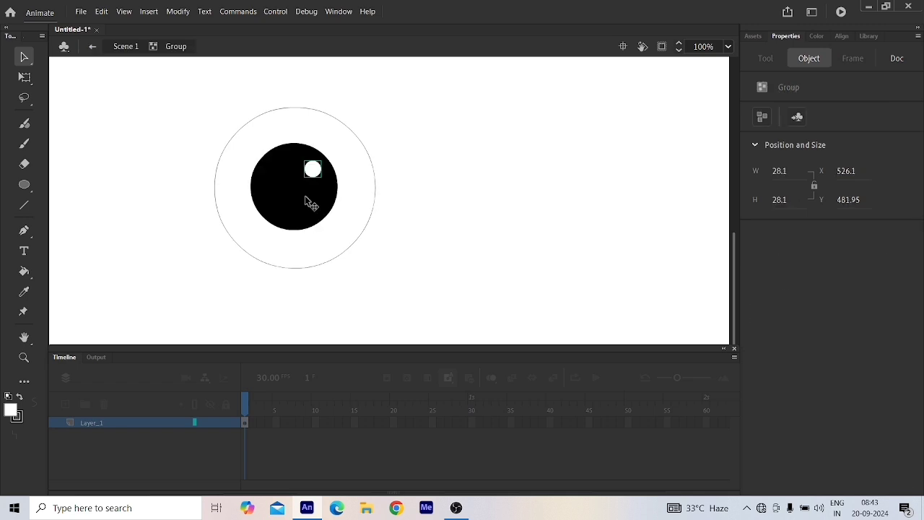
Leave the black circle's group for Scene 1 and select the whole eye to check how its parts are grouped
{"action": "left_click", "coordinate": [430, 193]}
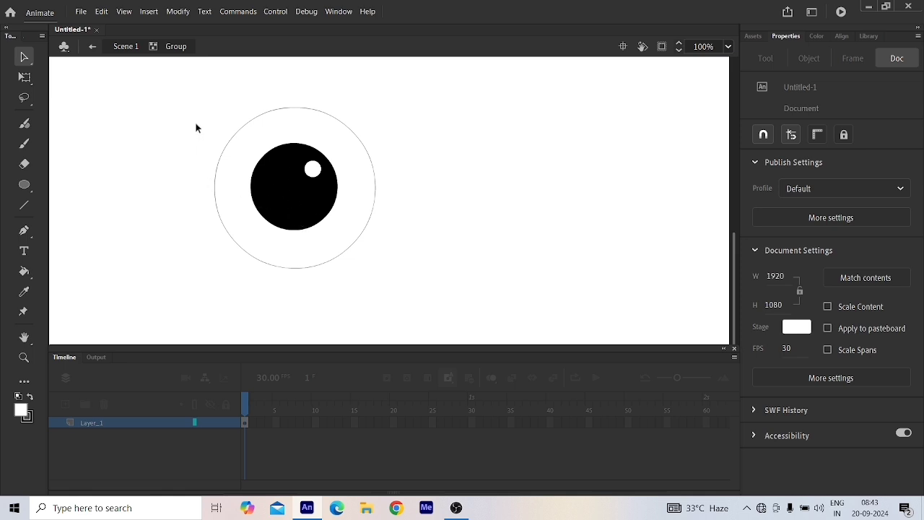
{"action": "left_click_drag", "start_coordinate": [182, 99], "coordinate": [408, 291]}
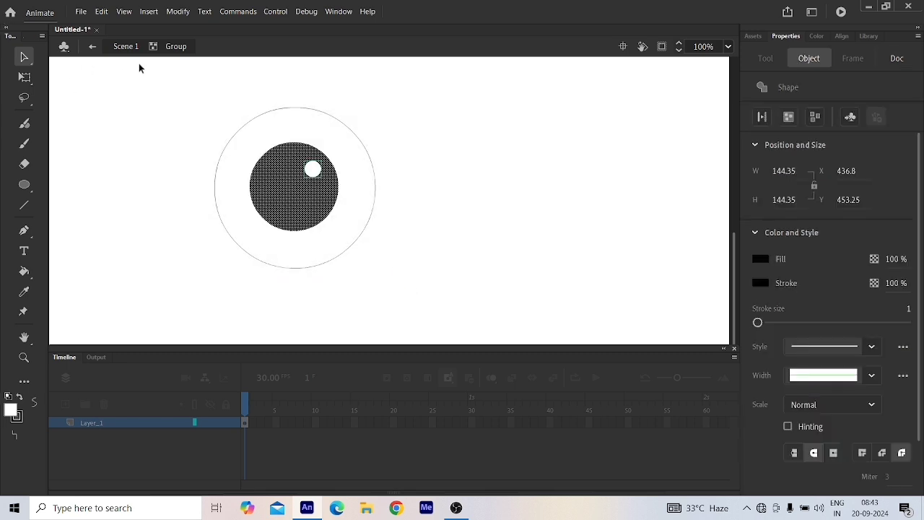
{"action": "left_click", "coordinate": [91, 46]}
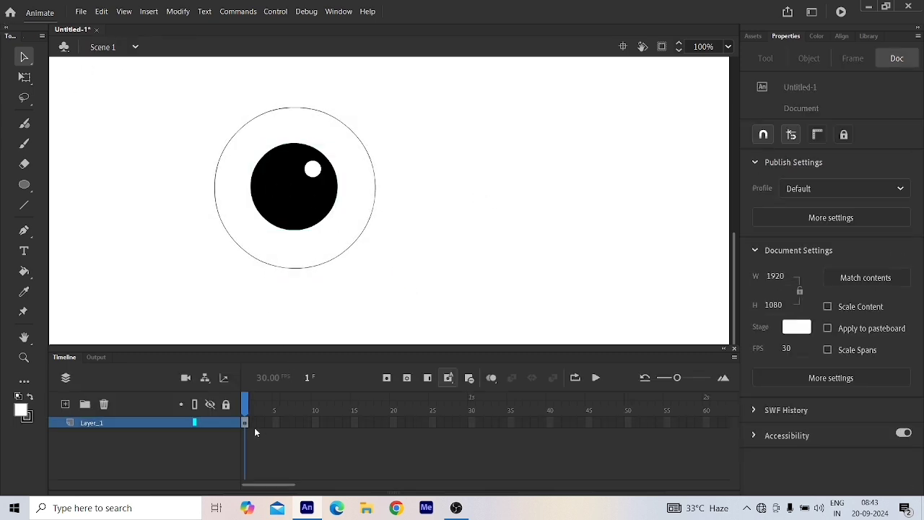
{"action": "left_click_drag", "start_coordinate": [191, 87], "coordinate": [438, 268]}
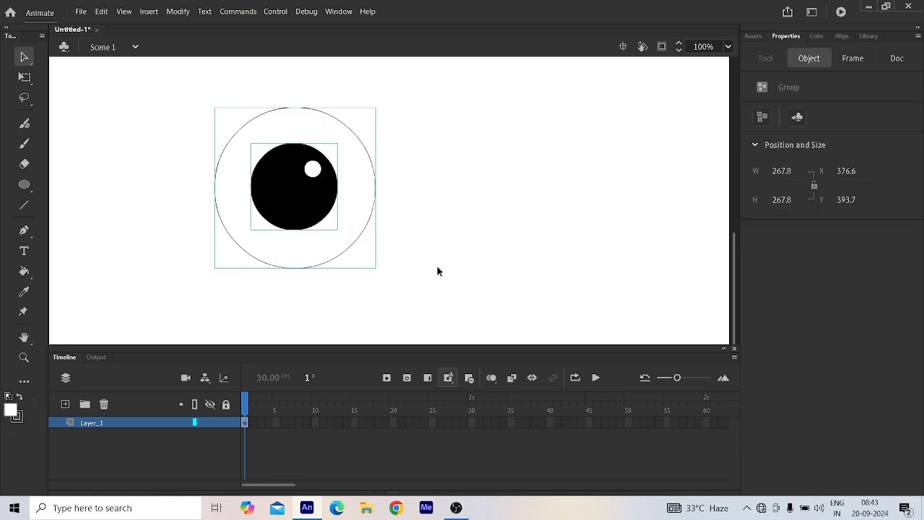
{"action": "scroll", "coordinate": [373, 191], "scroll_direction": "down", "scroll_amount": 3}
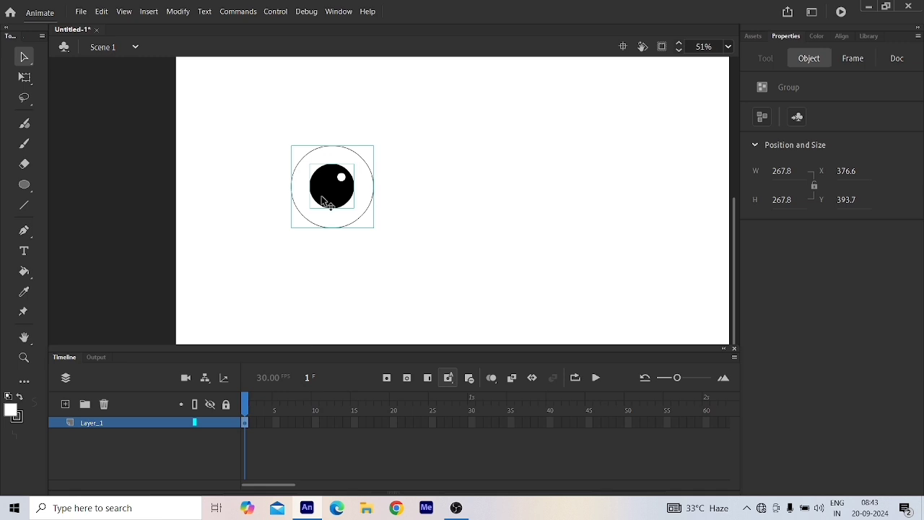
{"action": "left_click", "coordinate": [412, 215]}
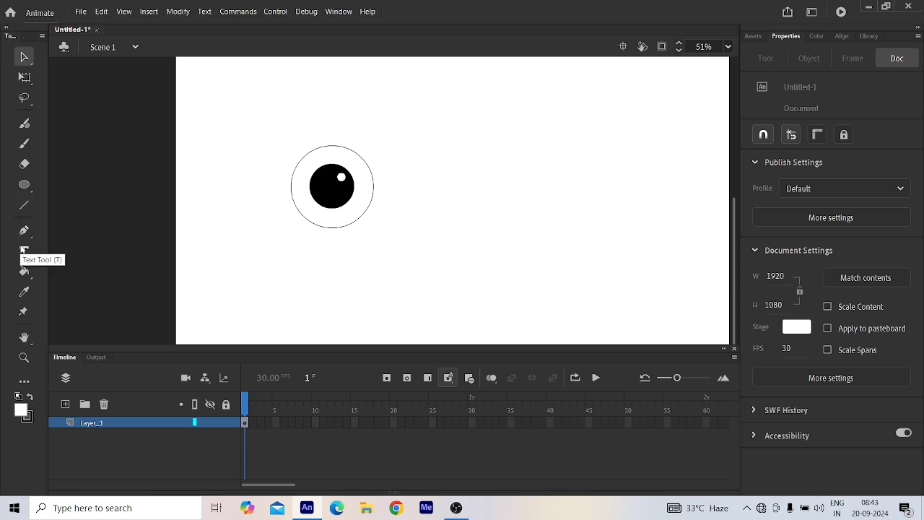
Draw an eyebrow frame above the eye from two horizontal lines of the eye's width and a vertical line joining their right ends
{"action": "left_click", "coordinate": [23, 208]}
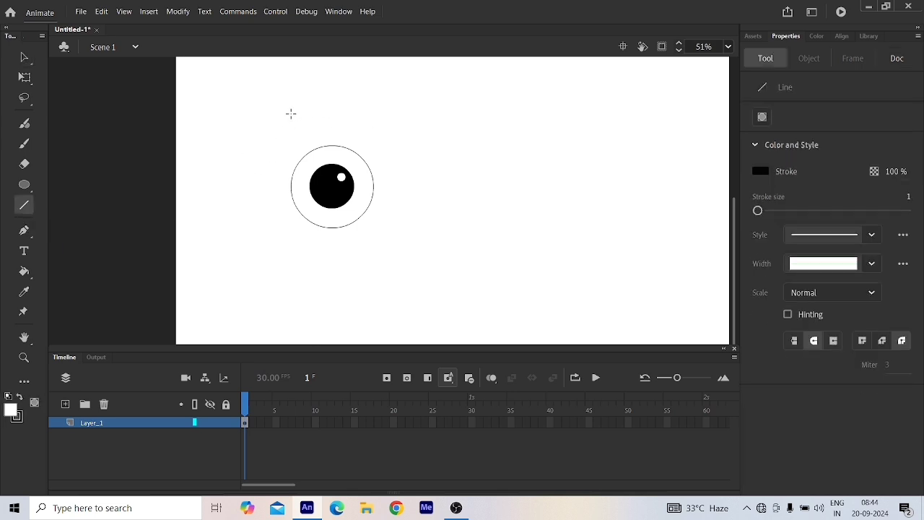
{"action": "left_click_drag", "start_coordinate": [290, 113], "coordinate": [375, 114]}
{"action": "left_click_drag", "start_coordinate": [291, 132], "coordinate": [375, 132]}
{"action": "left_click_drag", "start_coordinate": [376, 113], "coordinate": [375, 132]}
Join the eyebrow's left ends into a point, arch its upper and lower lines upward, and bow its right edge outward
{"action": "left_click", "coordinate": [24, 58]}
{"action": "left_click_drag", "start_coordinate": [292, 116], "coordinate": [338, 112]}
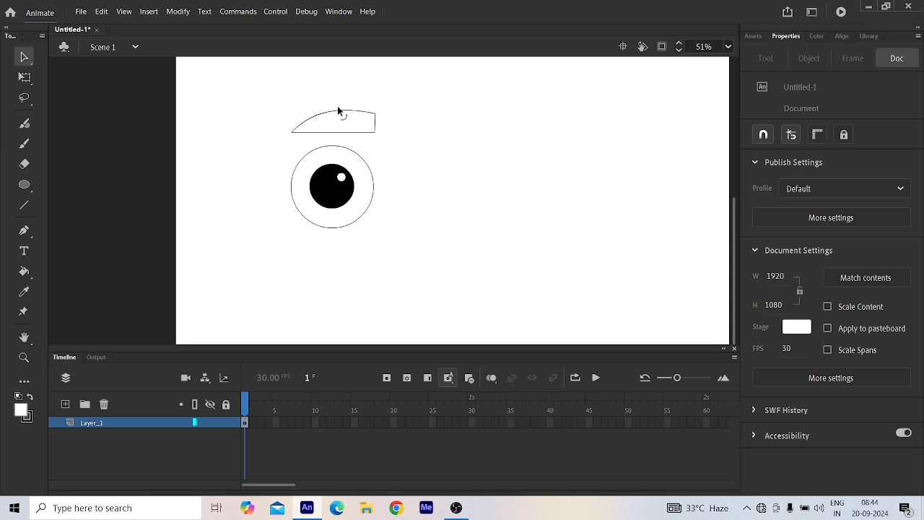
{"action": "left_click_drag", "start_coordinate": [343, 134], "coordinate": [341, 130]}
{"action": "scroll", "coordinate": [377, 124], "scroll_direction": "up", "scroll_amount": 2}
{"action": "scroll", "coordinate": [331, 123], "scroll_direction": "down", "scroll_amount": 1}
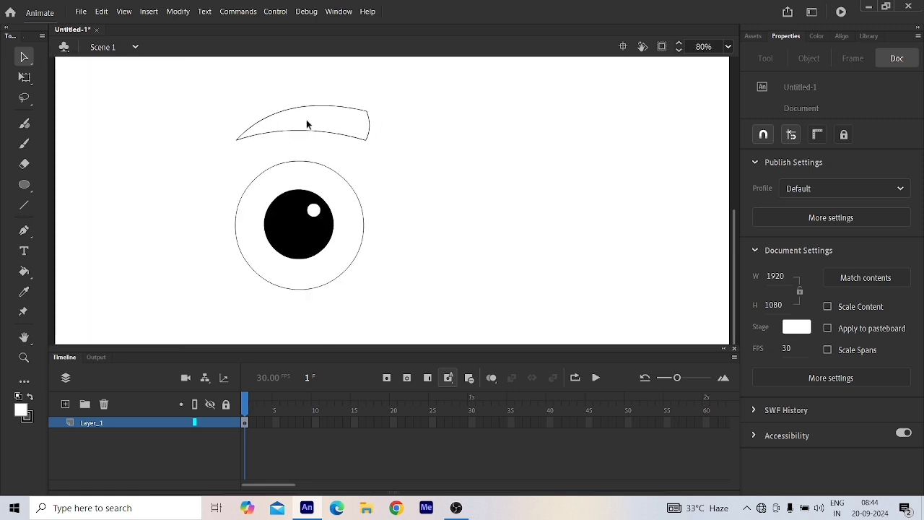
Move the eyebrow outline slightly left and pull its pointed left tip further out and down
{"action": "left_click_drag", "start_coordinate": [206, 91], "coordinate": [340, 136]}
{"action": "left_click", "coordinate": [344, 144]}
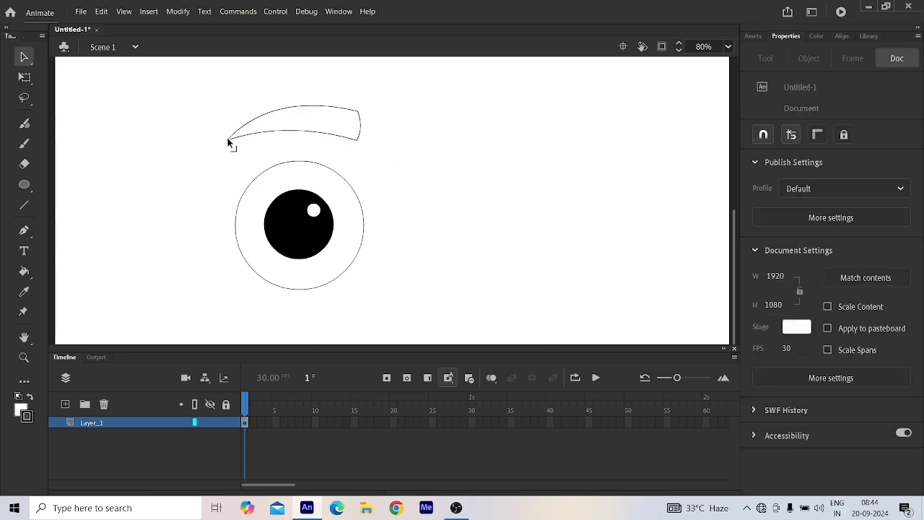
{"action": "left_click_drag", "start_coordinate": [228, 141], "coordinate": [217, 152]}
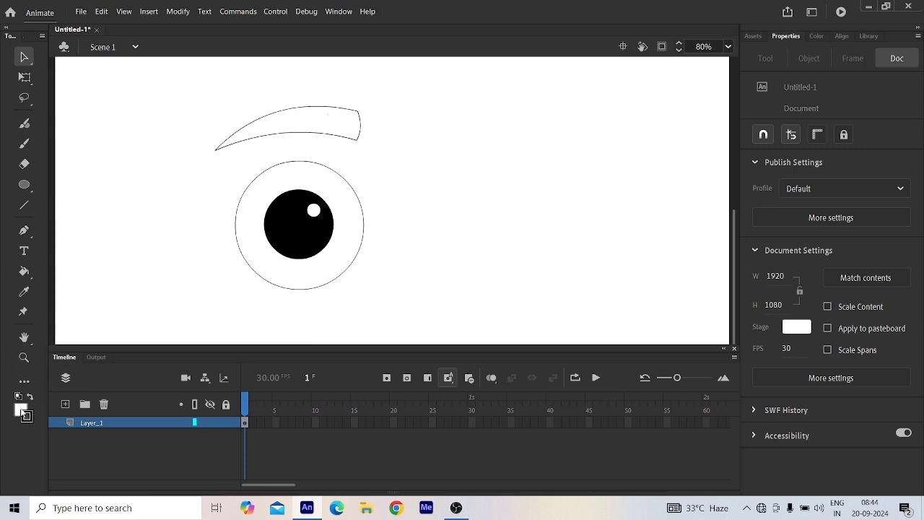
Set the fill colour to black and fill the eyebrow outline with the Paint Bucket
{"action": "left_click", "coordinate": [22, 412]}
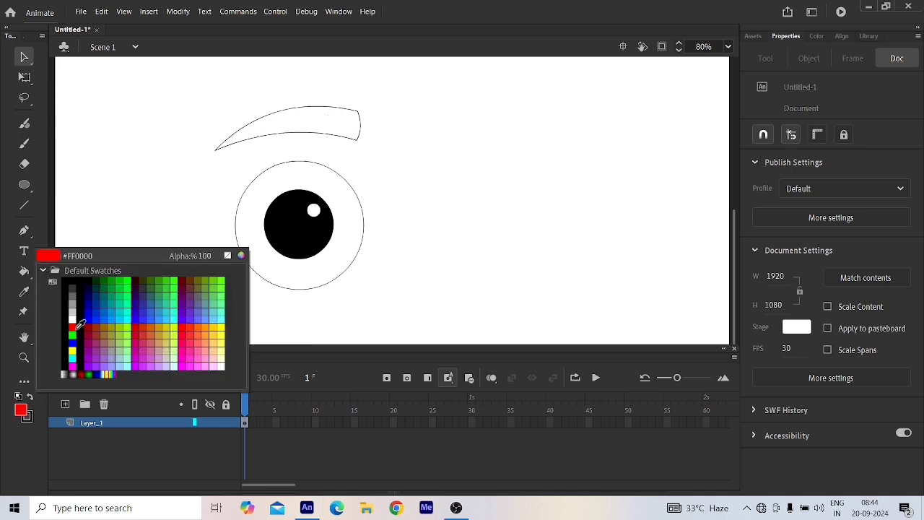
{"action": "left_click", "coordinate": [73, 283]}
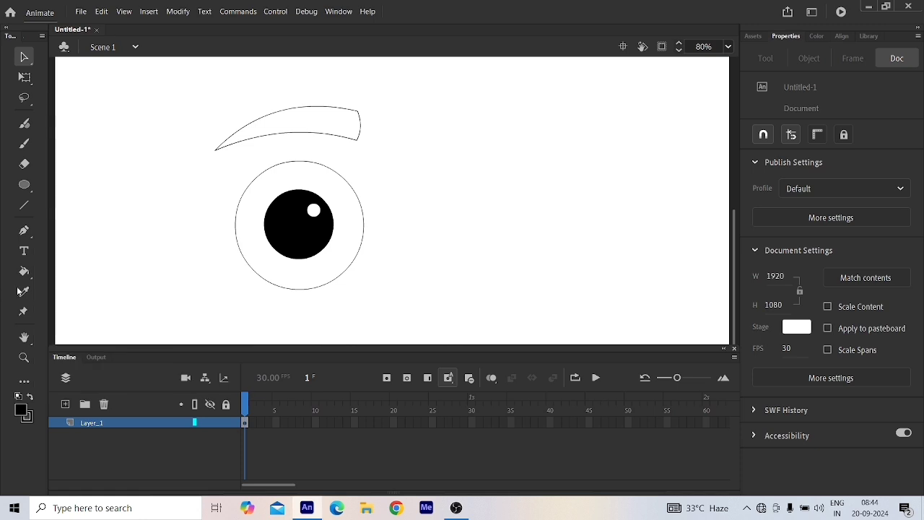
{"action": "left_click", "coordinate": [24, 271]}
{"action": "left_click", "coordinate": [309, 130]}
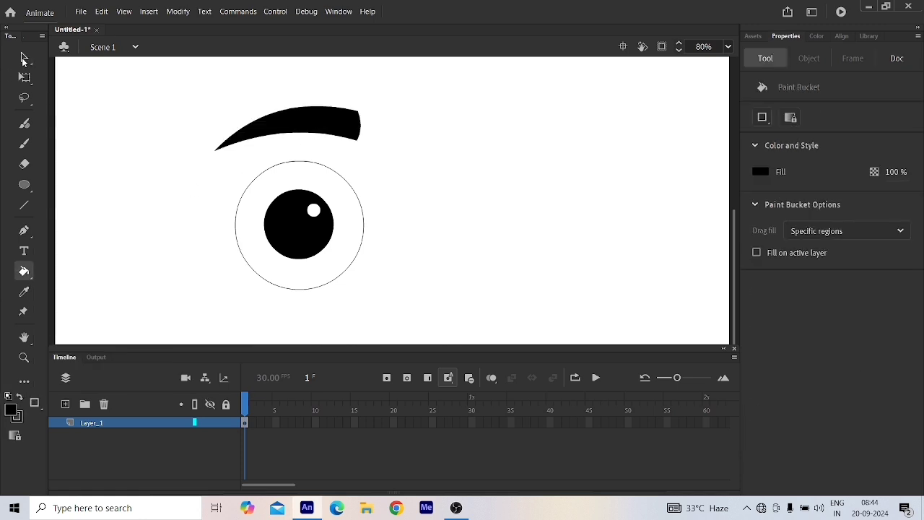
Select the eyebrow's fill together with its outline and group them
{"action": "key", "text": "v"}
{"action": "left_click_drag", "start_coordinate": [176, 72], "coordinate": [390, 147]}
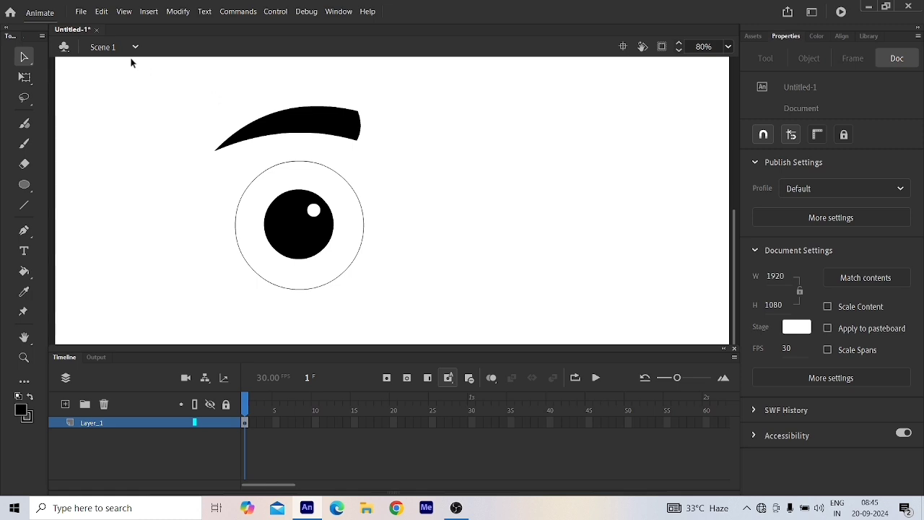
{"action": "left_click_drag", "start_coordinate": [179, 82], "coordinate": [382, 158]}
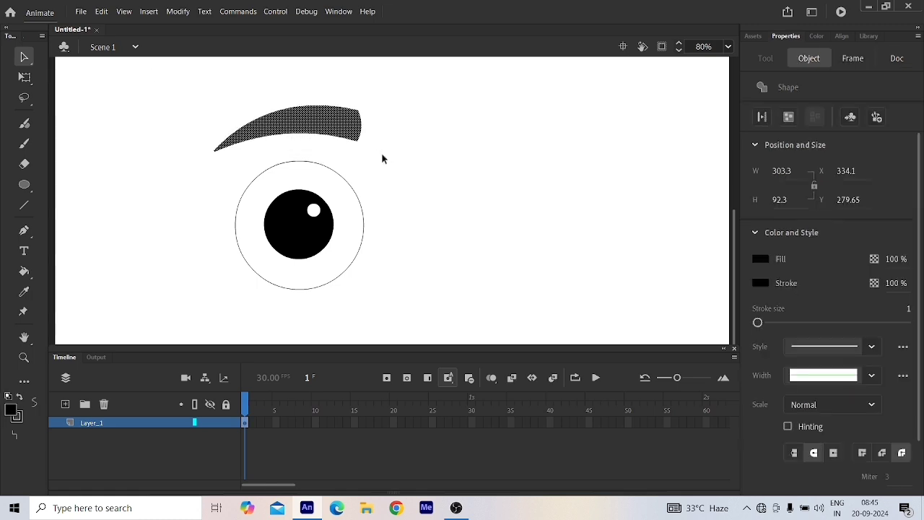
{"action": "left_click", "coordinate": [423, 152]}
Duplicate the complete eye with its eyebrow and place the copy level with the original, to its right
{"action": "scroll", "coordinate": [346, 138], "scroll_direction": "down", "scroll_amount": 3}
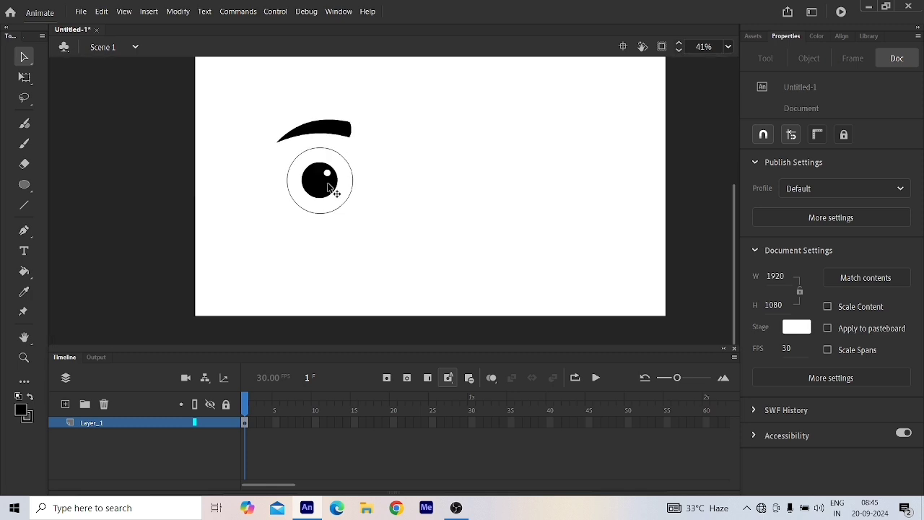
{"action": "left_click_drag", "start_coordinate": [261, 101], "coordinate": [358, 219]}
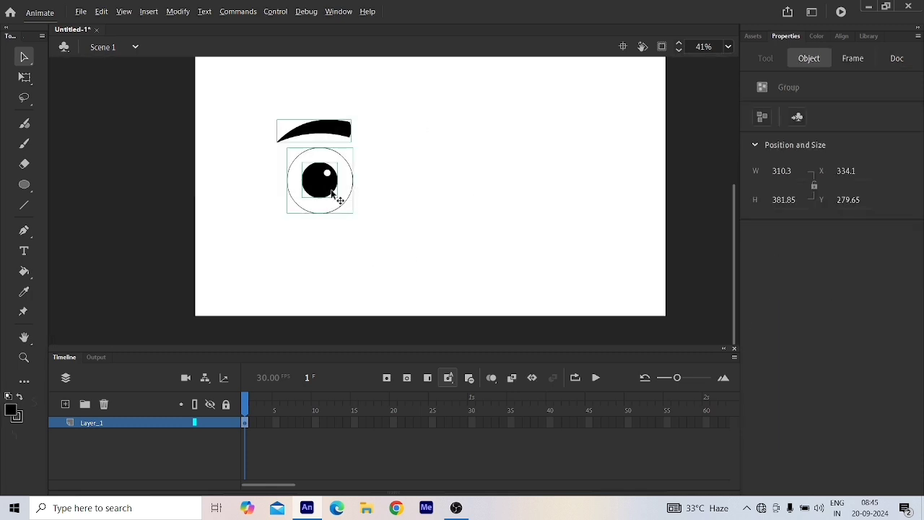
{"action": "key", "text": "alt"}
{"action": "left_click", "coordinate": [369, 176]}
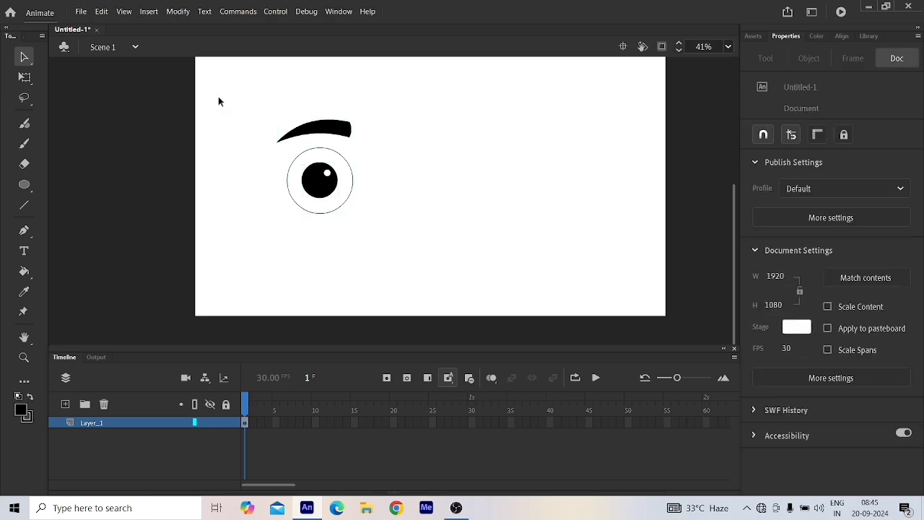
{"action": "left_click_drag", "start_coordinate": [261, 93], "coordinate": [388, 231]}
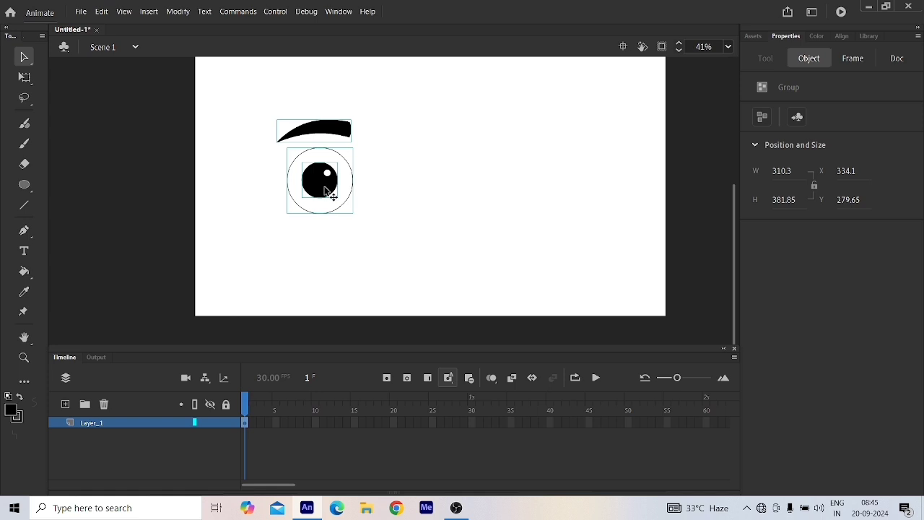
{"action": "left_click_drag", "start_coordinate": [325, 191], "coordinate": [430, 190]}
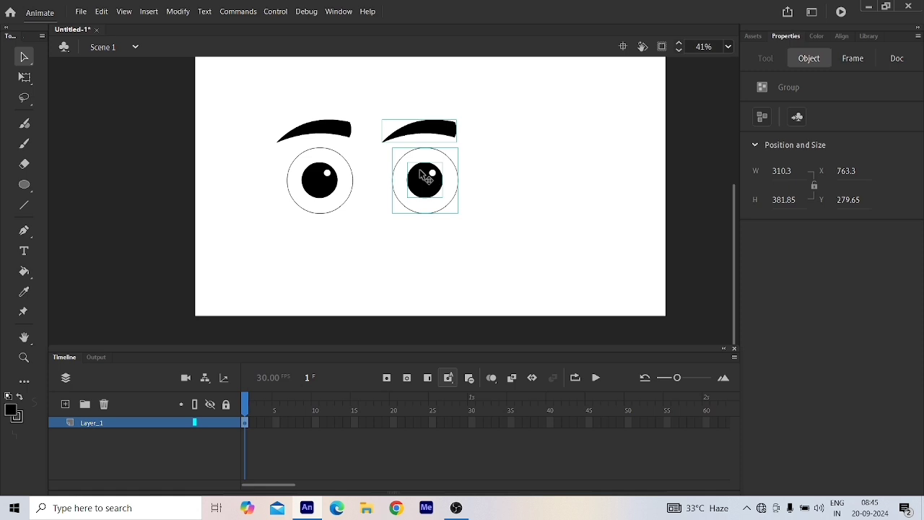
Flip the copied eye and eyebrow horizontally
{"action": "right_click", "coordinate": [426, 174]}
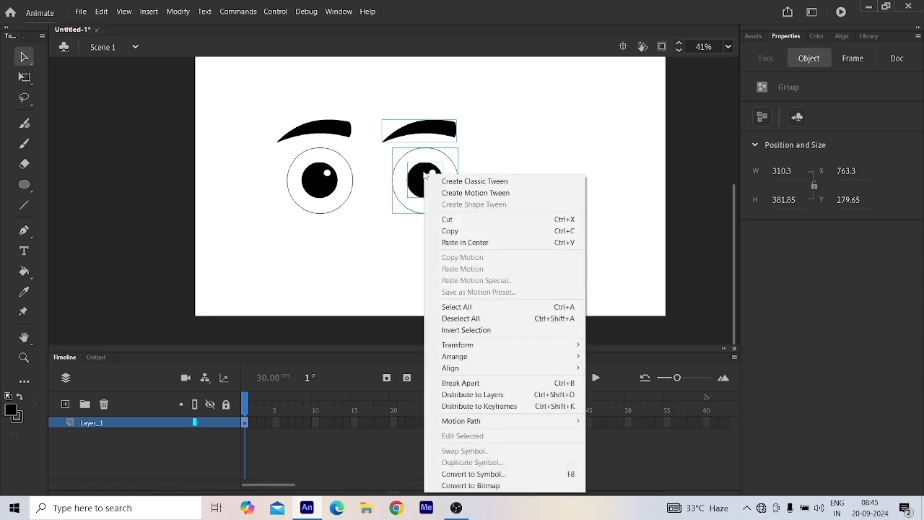
{"action": "mouse_move", "coordinate": [484, 349]}
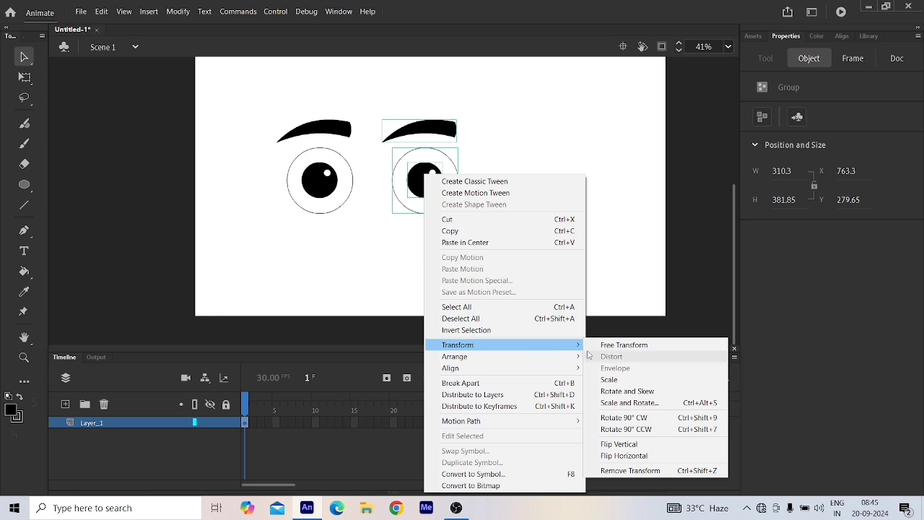
{"action": "left_click", "coordinate": [626, 459]}
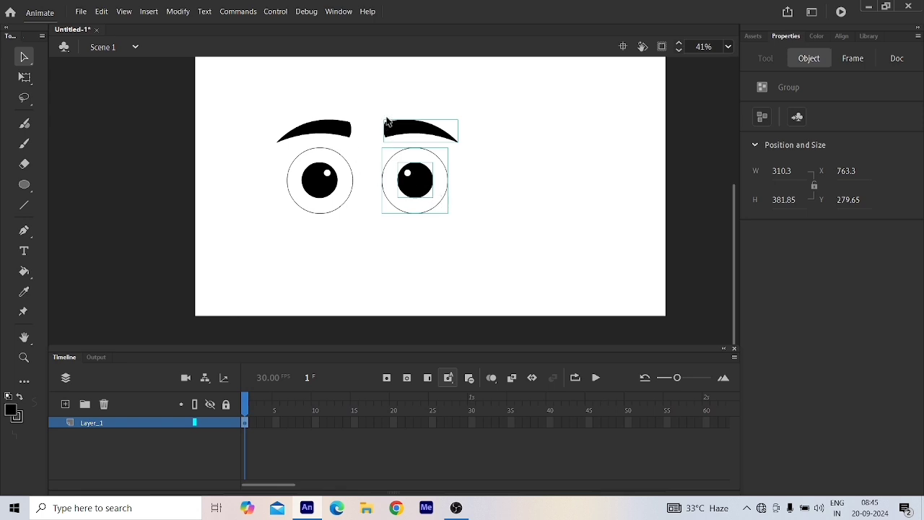
Shift the mirrored eye and eyebrow straight to the right to widen the gap between the two eyes
{"action": "key", "text": "shift+Right"}
{"action": "key", "text": "shift+Right"}
{"action": "key", "text": "shift+Right"}
{"action": "key", "text": "shift+Right"}
{"action": "key", "text": "shift+Right"}
{"action": "key", "text": "shift+Right"}
{"action": "key", "text": "shift+Right"}
{"action": "key", "text": "shift+Right"}
{"action": "key", "text": "shift+Right"}
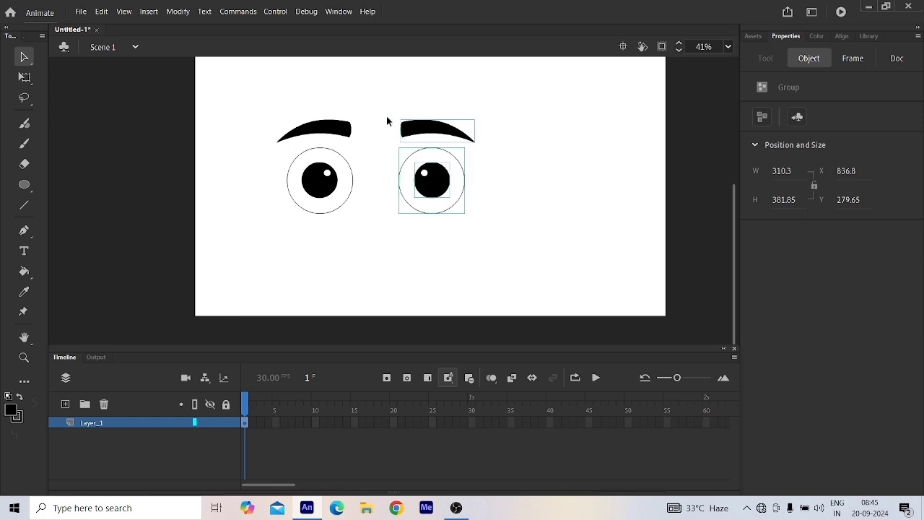
{"action": "left_click", "coordinate": [412, 210]}
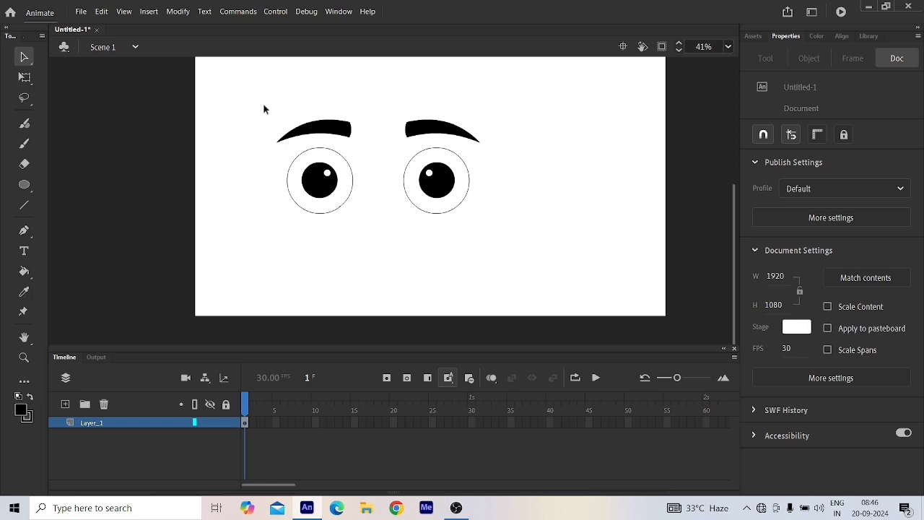
{"action": "left_click_drag", "start_coordinate": [254, 85], "coordinate": [506, 244]}
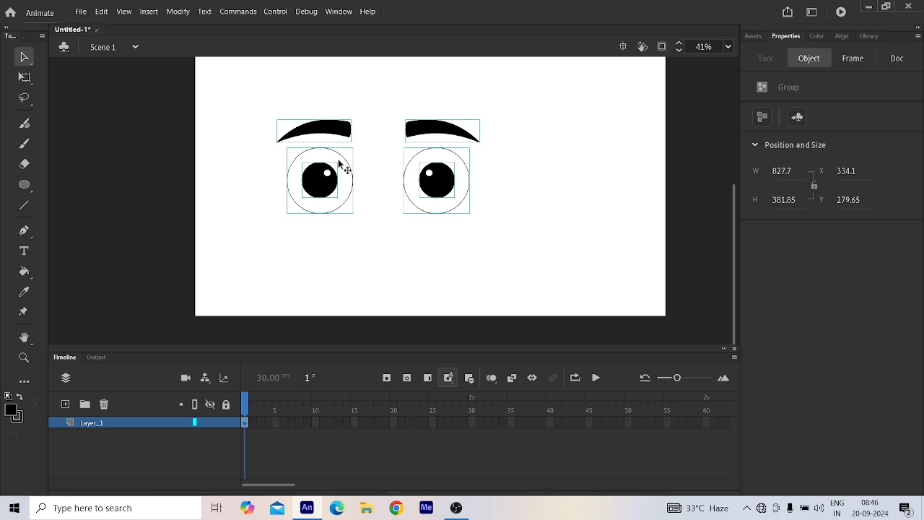
{"action": "left_click", "coordinate": [371, 240]}
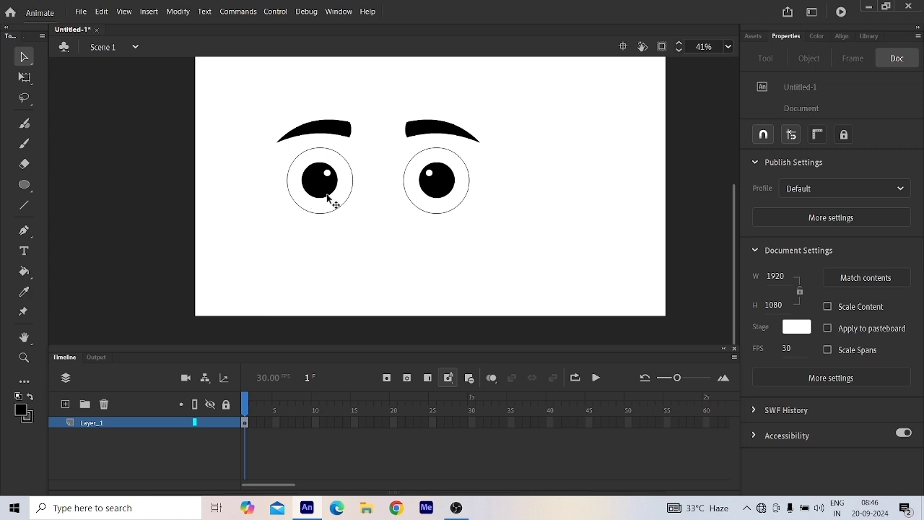
Convert the grouped pupil of the original eye on the left to a graphic symbol named Eyeball RIGHT
{"action": "left_click", "coordinate": [321, 189]}
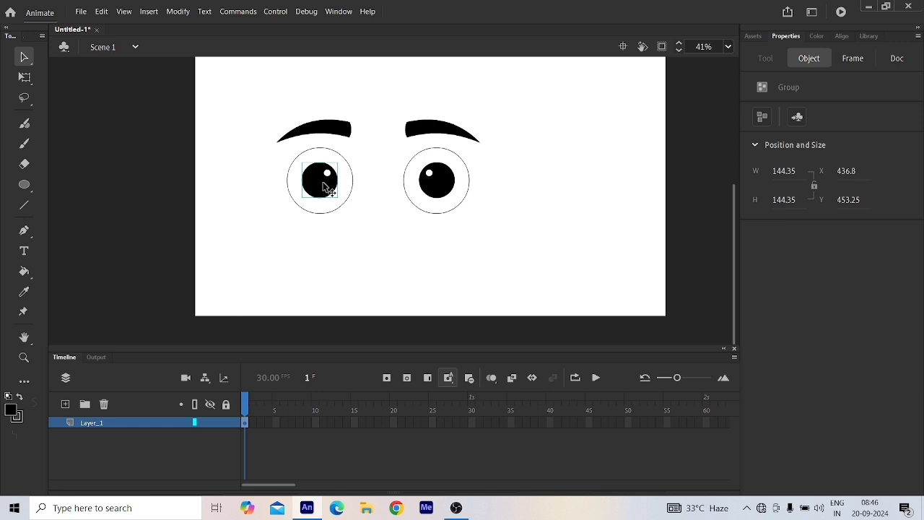
{"action": "key", "text": "F8"}
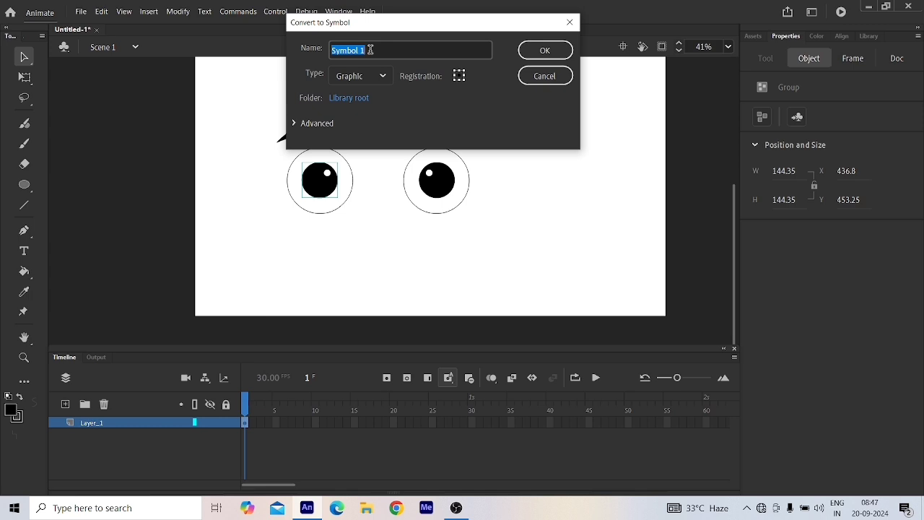
{"action": "type", "text": "Eyeball"}
{"action": "type", "text": "Right"}
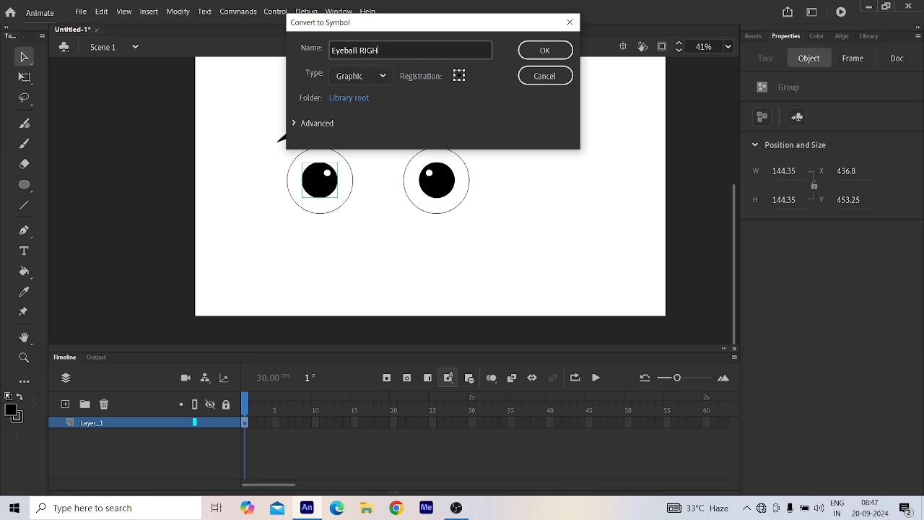
{"action": "key", "text": "Return"}
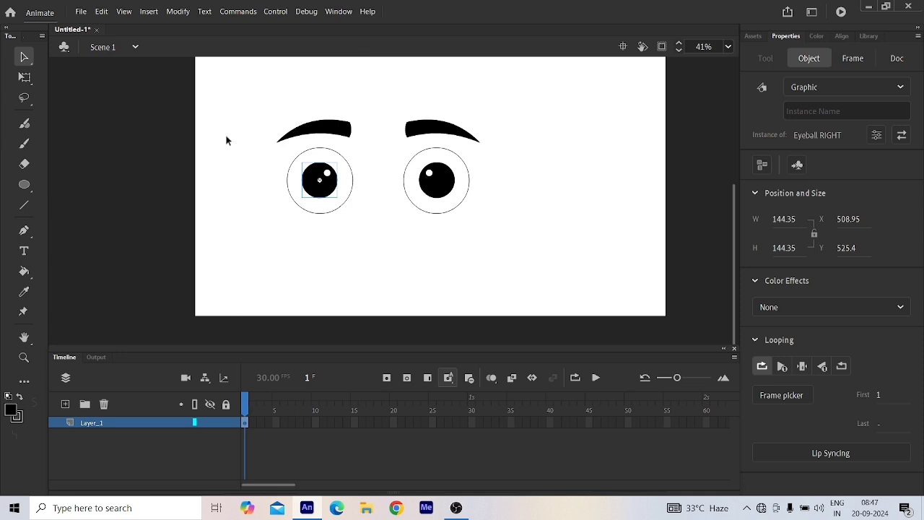
{"action": "left_click", "coordinate": [336, 132]}
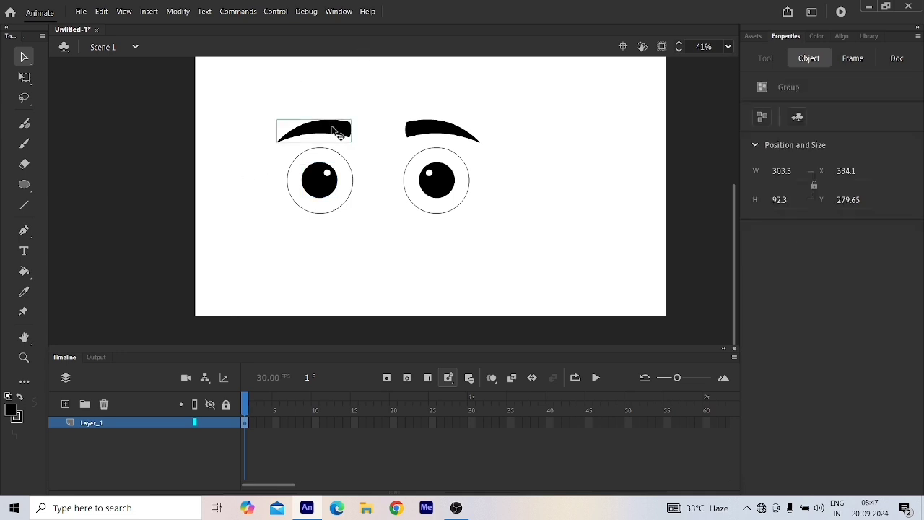
{"action": "key", "text": "F8"}
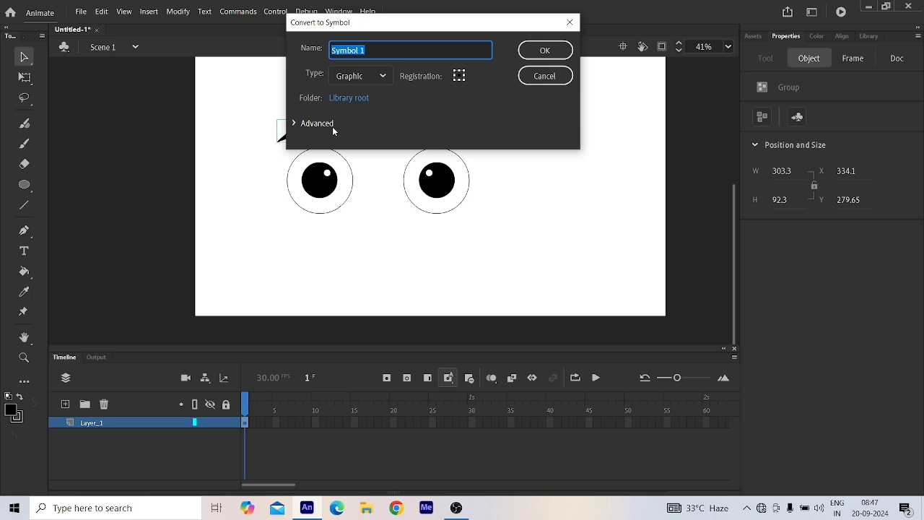
{"action": "left_click", "coordinate": [544, 76]}
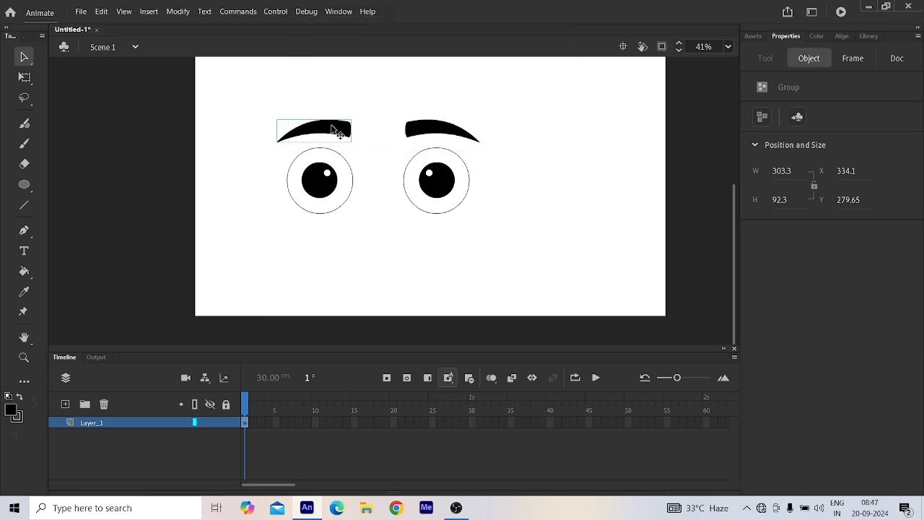
{"action": "key", "text": "F8"}
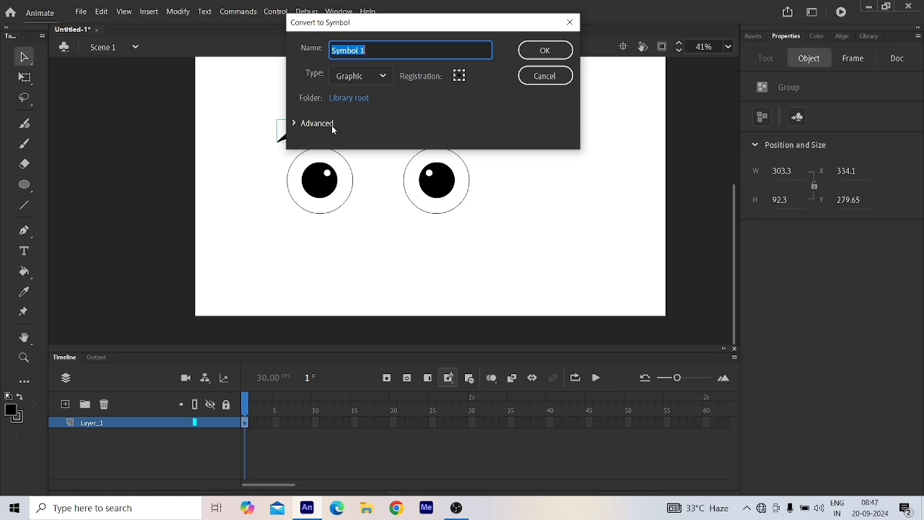
{"action": "left_click", "coordinate": [544, 76]}
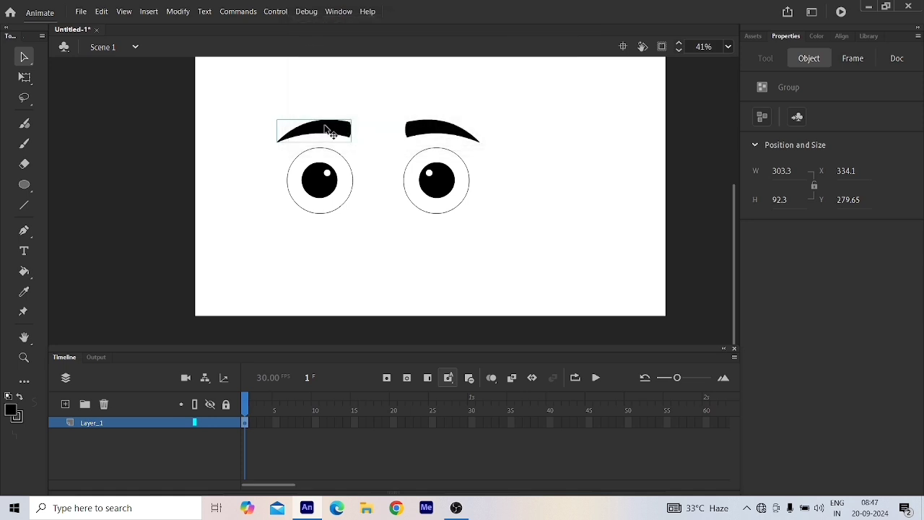
Convert the grouped eyebrow above the original eye to a graphic symbol named Right eyebrow
{"action": "right_click", "coordinate": [323, 129]}
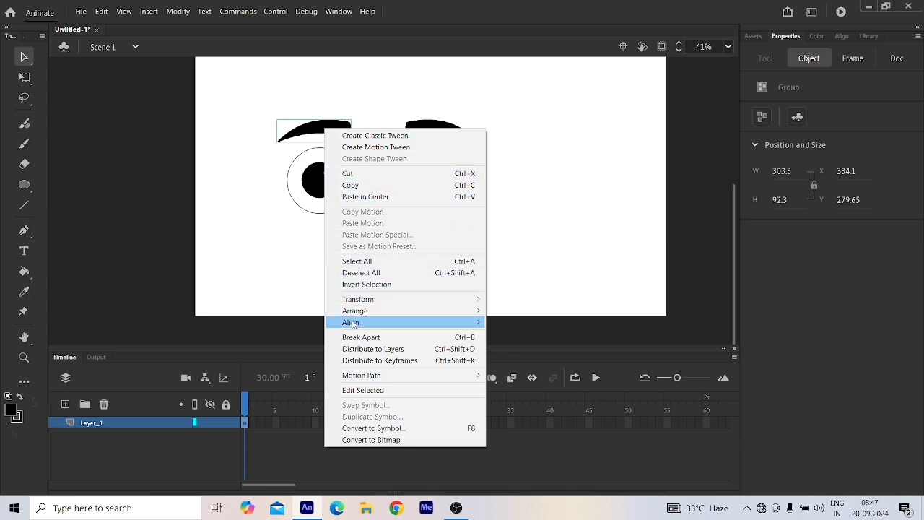
{"action": "mouse_move", "coordinate": [354, 326]}
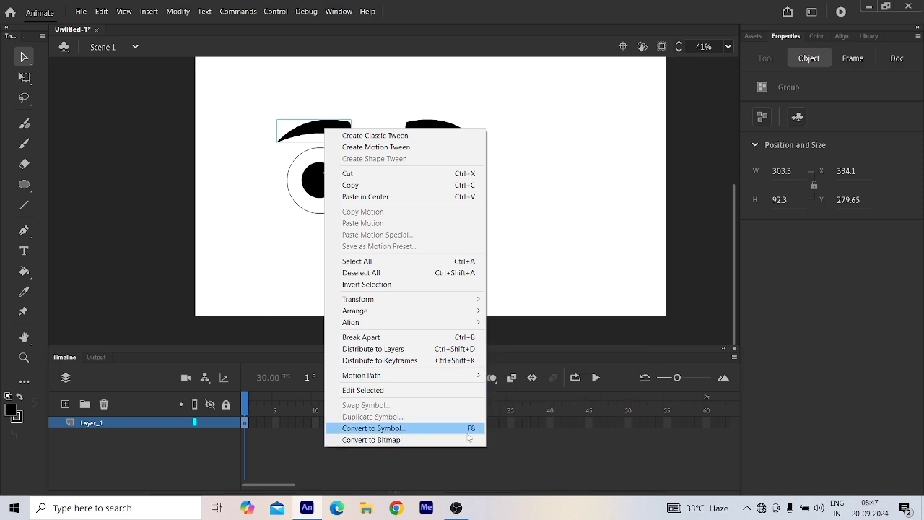
{"action": "left_click", "coordinate": [422, 431]}
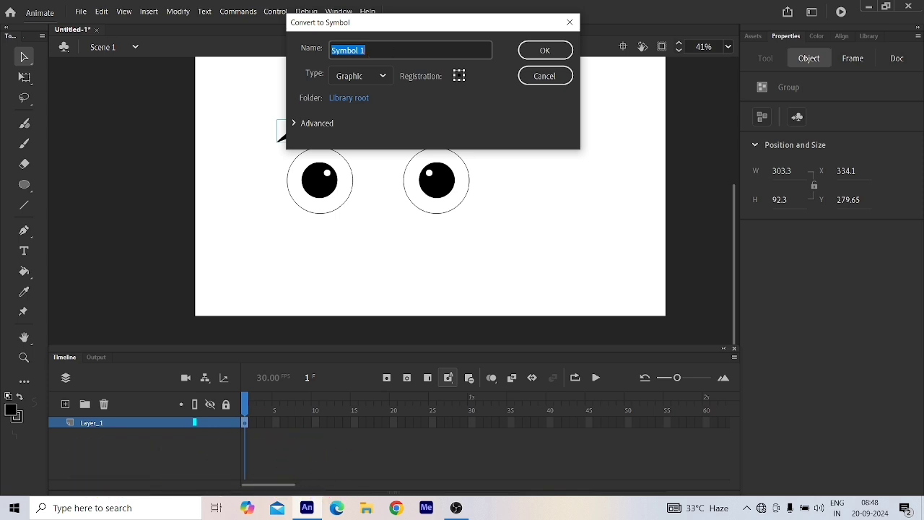
{"action": "key", "text": "BackSpace"}
{"action": "type", "text": "Right eyebrow"}
{"action": "key", "text": "Return"}
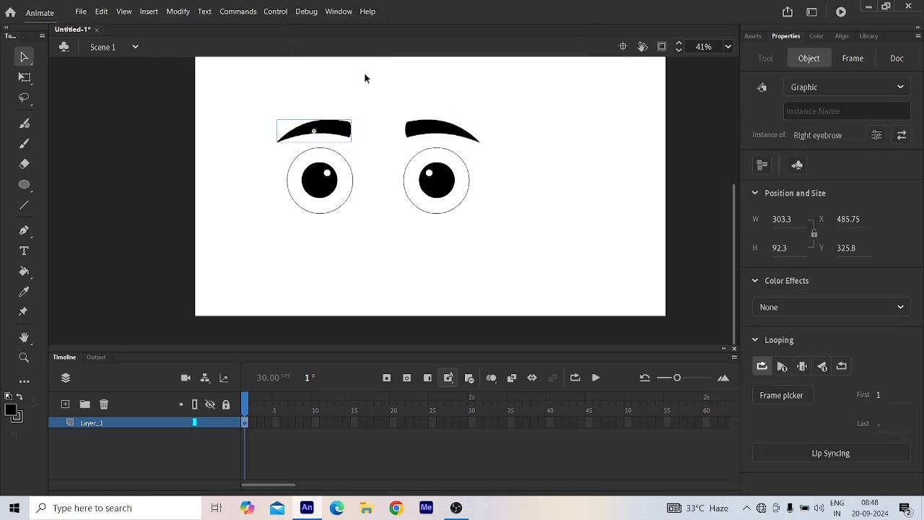
Convert the mirrored eye's grouped pupil to a graphic symbol named L eft eyebrow
{"action": "left_click", "coordinate": [445, 189]}
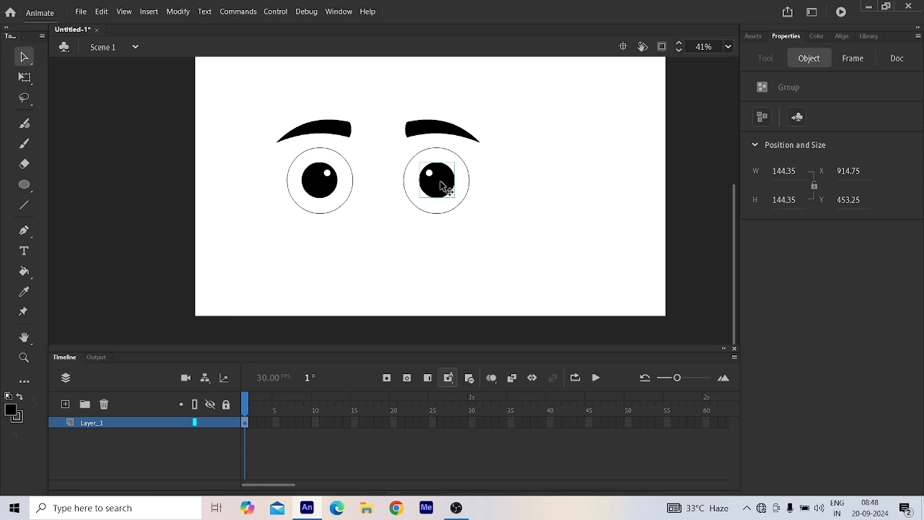
{"action": "key", "text": "F8"}
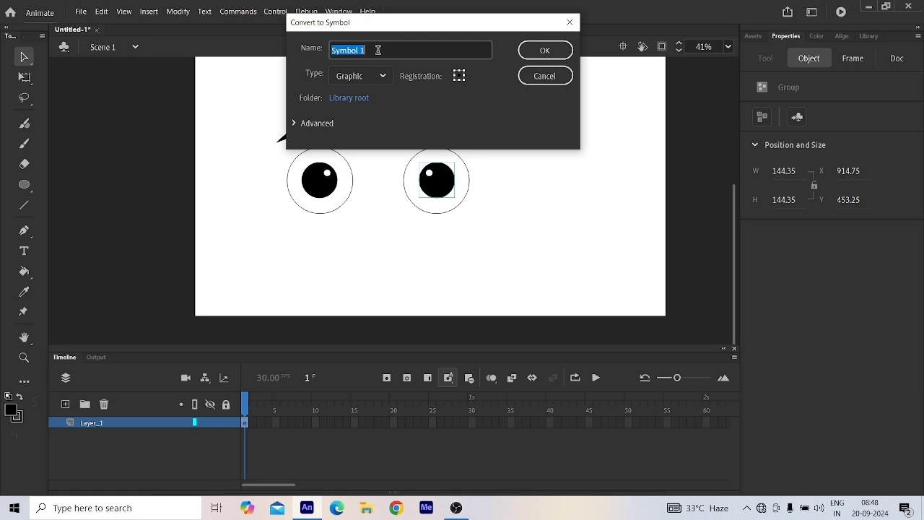
{"action": "type", "text": "L eft eyebrow"}
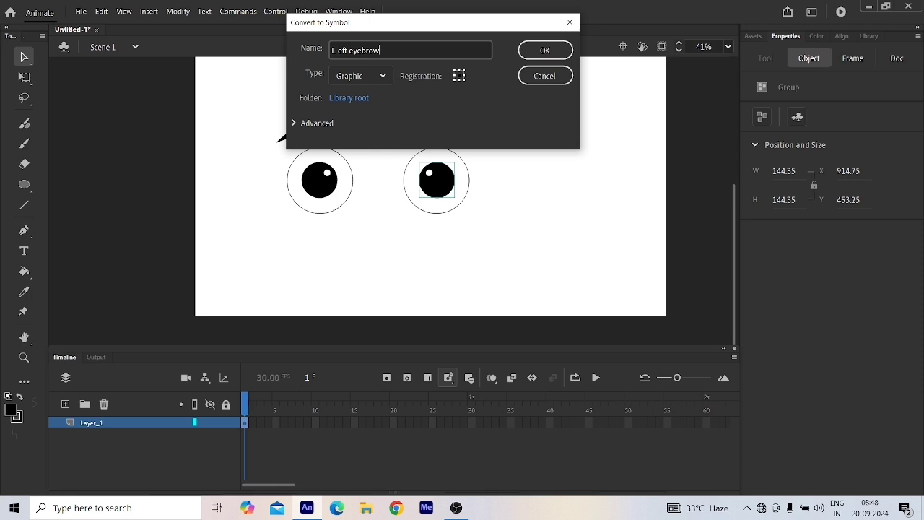
{"action": "key", "text": "Return"}
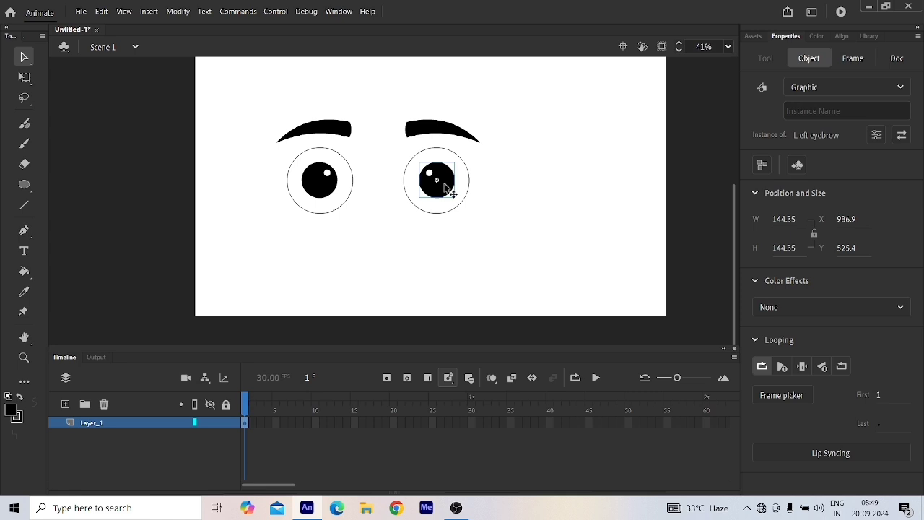
Check inside the mirrored eye's pupil symbol and delete that pupil from the main scene
{"action": "double_click", "coordinate": [445, 189]}
{"action": "left_click", "coordinate": [497, 227]}
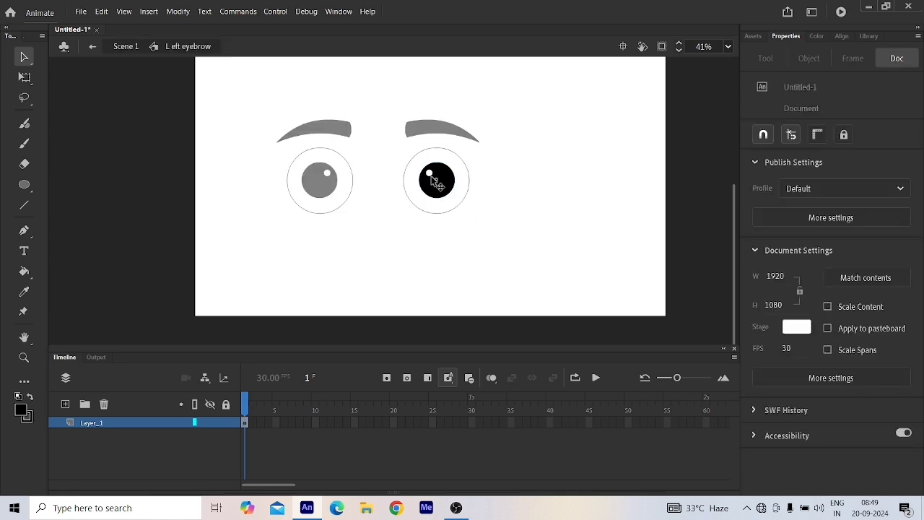
{"action": "left_click", "coordinate": [439, 187]}
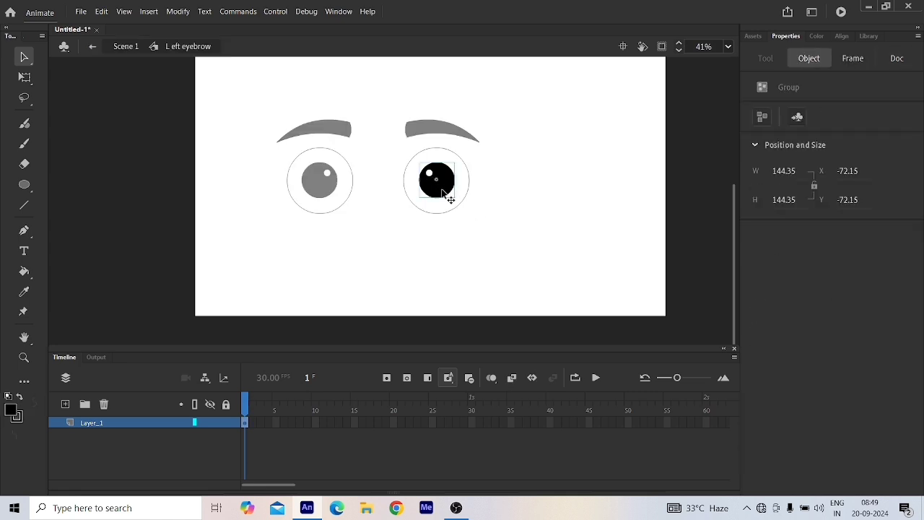
{"action": "left_click", "coordinate": [92, 46]}
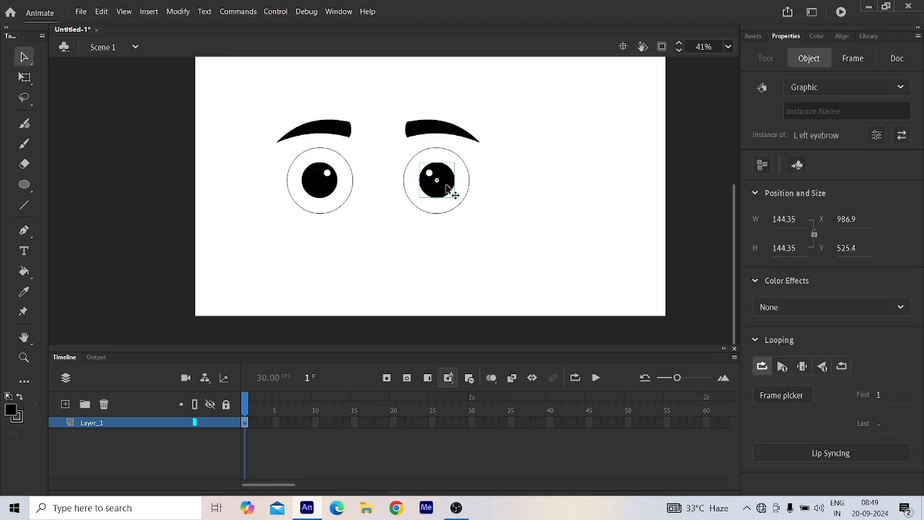
{"action": "key", "text": "Delete"}
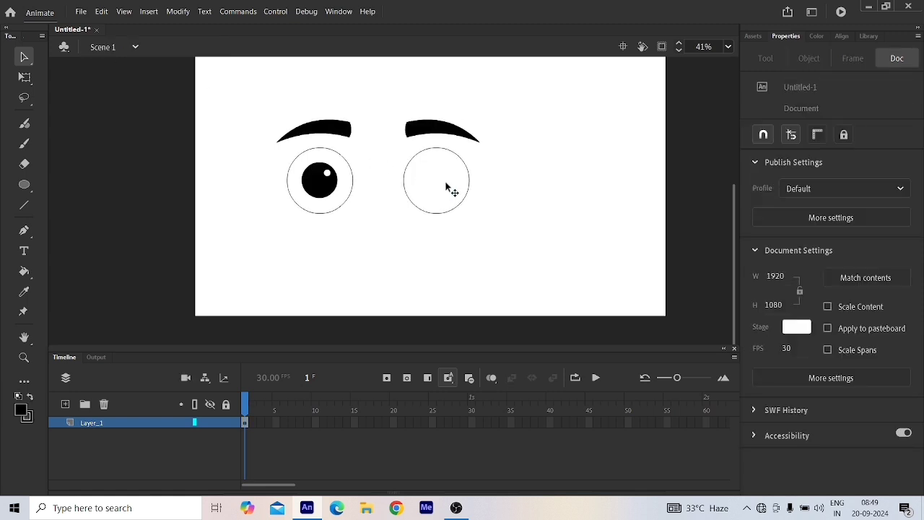
Paste the cut pupil and place it in the centre of the mirrored eye's empty circle
{"action": "key", "text": "ctrl+v"}
{"action": "left_click_drag", "start_coordinate": [401, 277], "coordinate": [444, 186]}
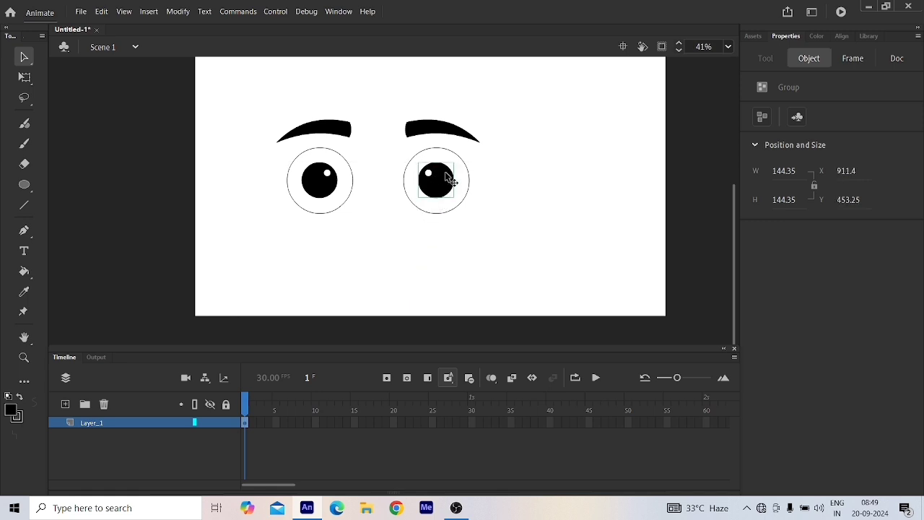
{"action": "left_click", "coordinate": [508, 205]}
Convert the mirrored eye's pasted pupil to a graphic symbol named Left eyeball
{"action": "left_click", "coordinate": [449, 189]}
{"action": "key", "text": "F8"}
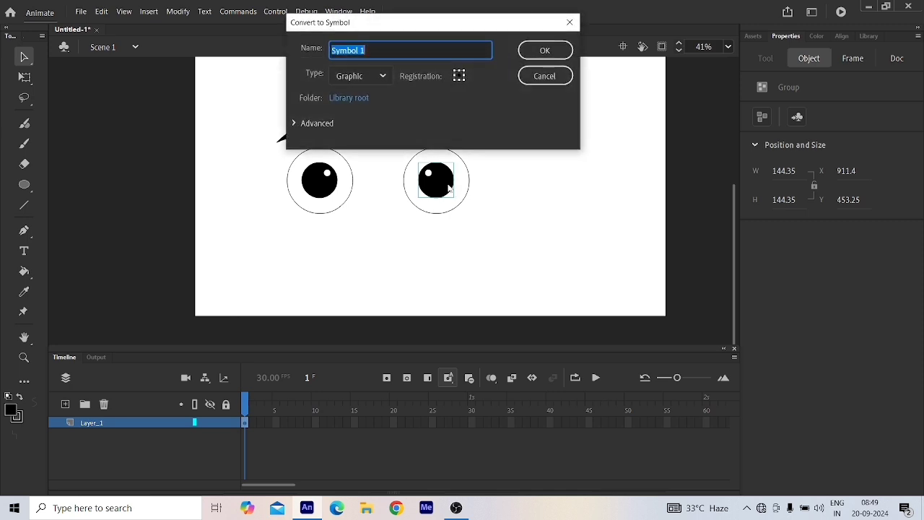
{"action": "type", "text": "L"}
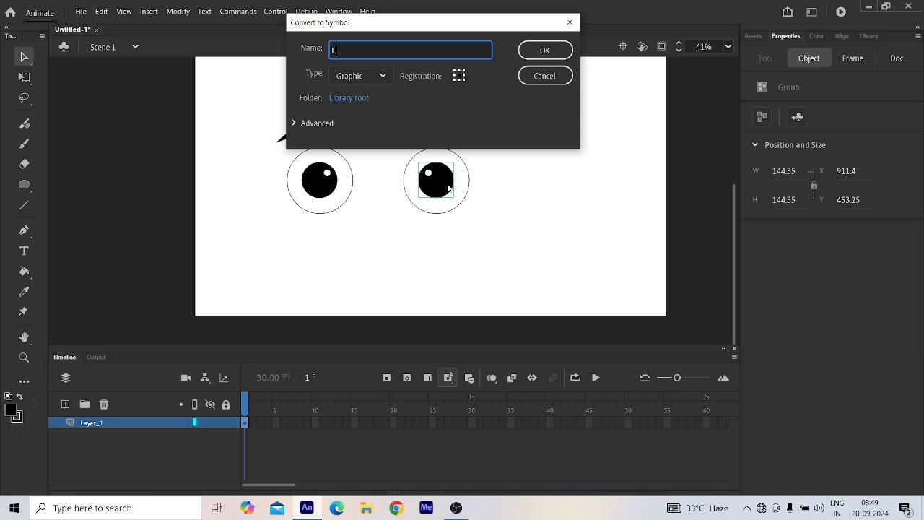
{"action": "type", "text": "E"}
{"action": "key", "text": "BackSpace"}
{"action": "type", "text": "eft eyeball"}
{"action": "key", "text": "Return"}
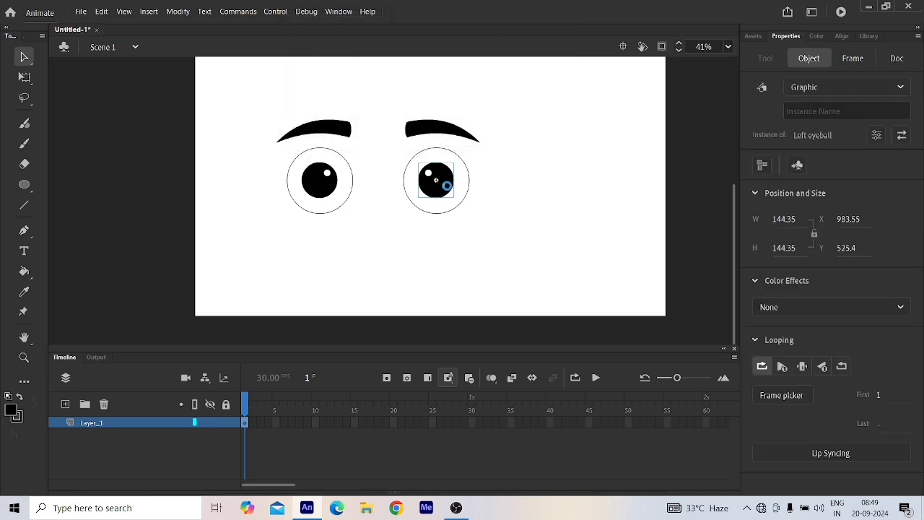
Convert the grouped eyebrow above the mirrored eye to a graphic symbol named Left eyebrow
{"action": "left_click", "coordinate": [436, 130]}
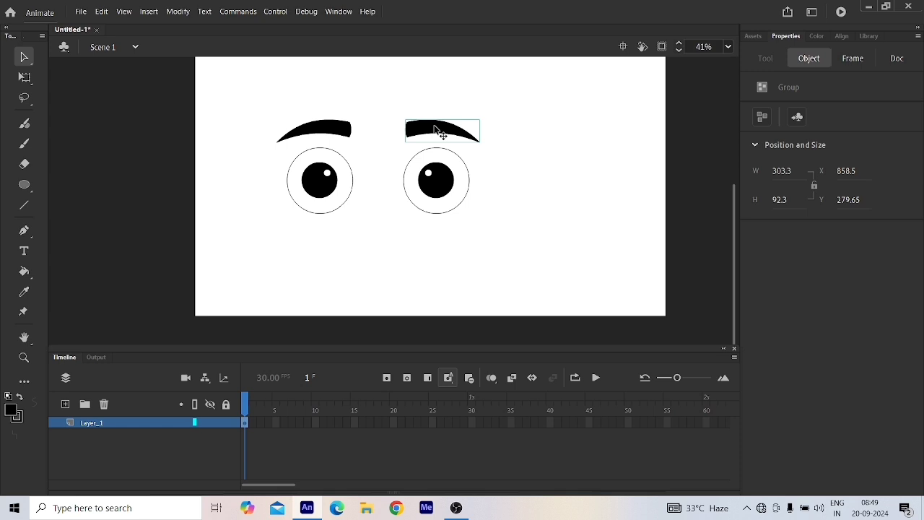
{"action": "key", "text": "F8"}
{"action": "type", "text": "L"}
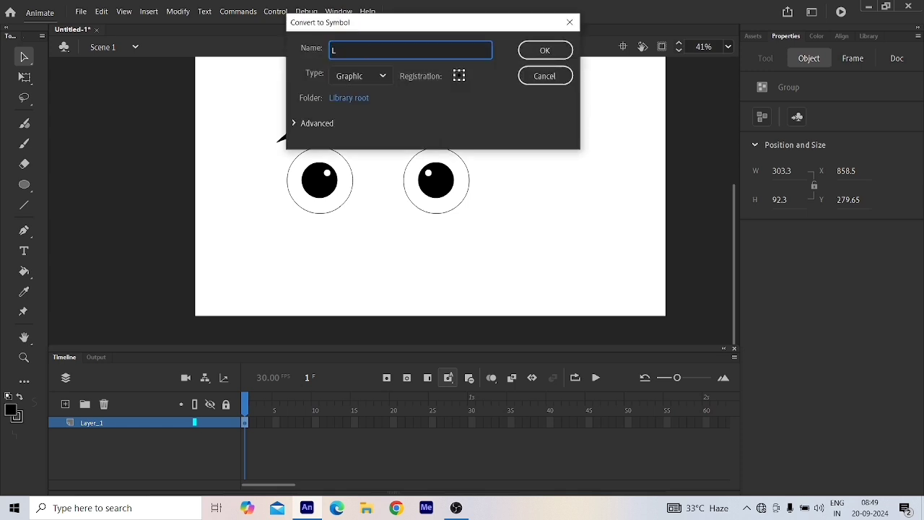
{"action": "type", "text": "eft eyebrow"}
{"action": "key", "text": "Return"}
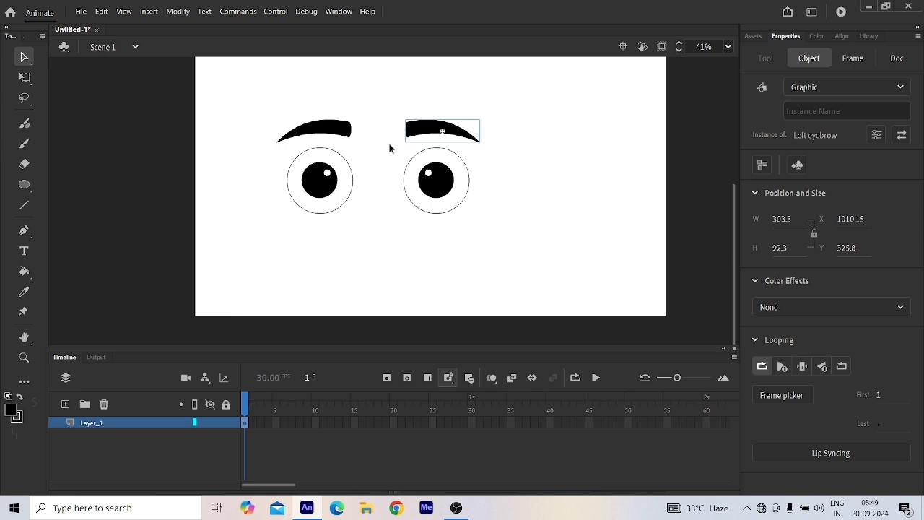
{"action": "left_click", "coordinate": [479, 208]}
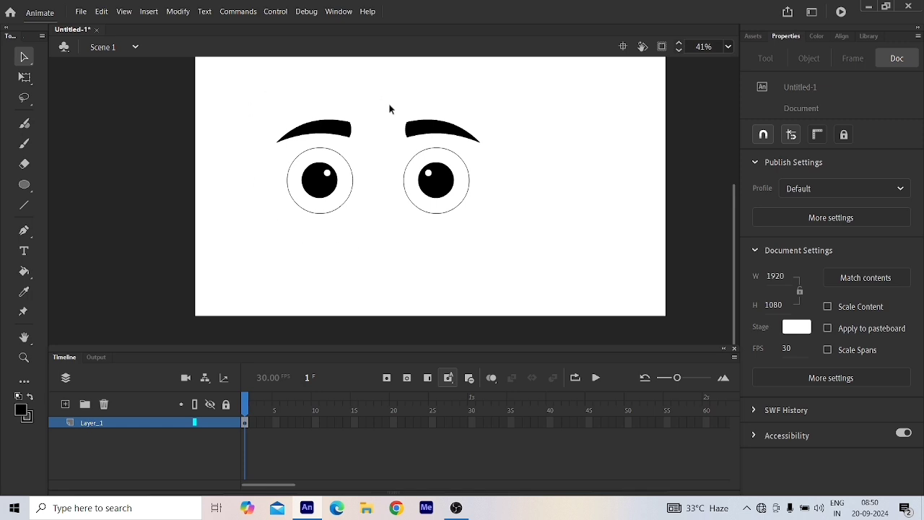
Convert both eyes together with their eyebrows to a single graphic symbol named Eyes bling
{"action": "left_click_drag", "start_coordinate": [251, 87], "coordinate": [494, 237]}
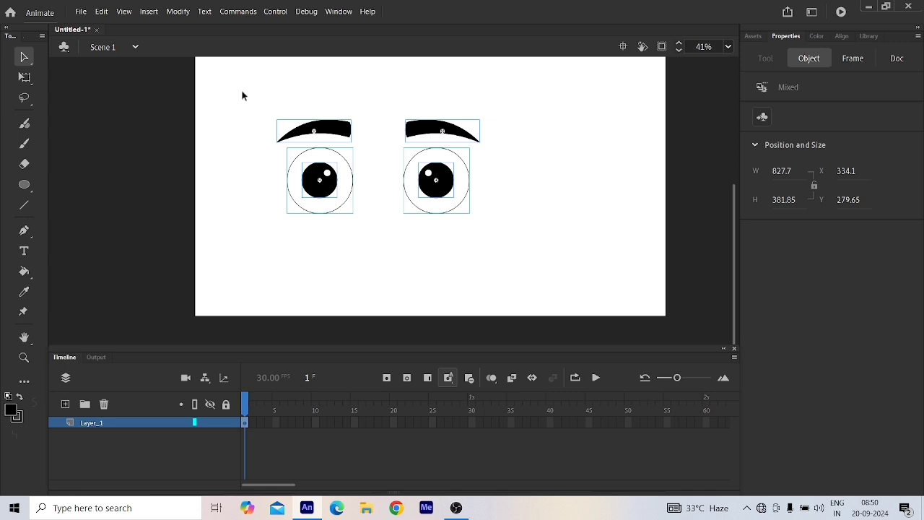
{"action": "left_click_drag", "start_coordinate": [241, 89], "coordinate": [506, 243]}
{"action": "key", "text": "F8"}
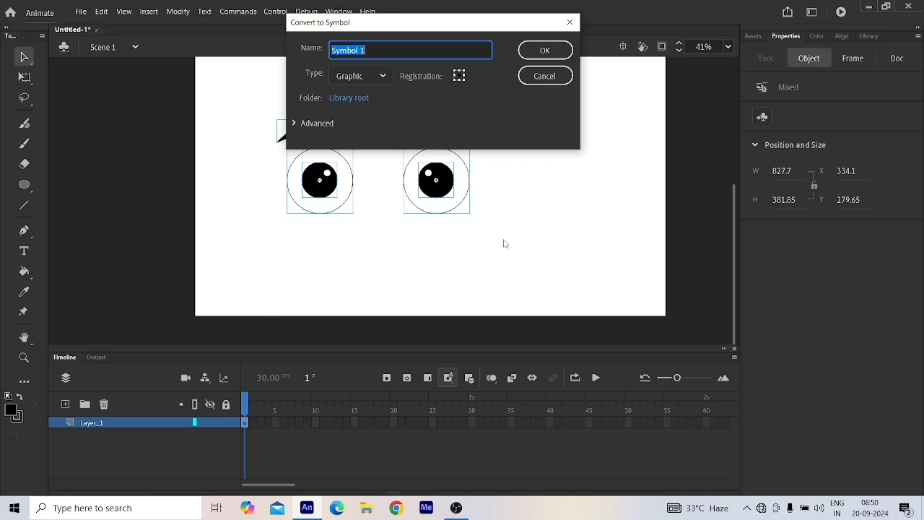
{"action": "type", "text": "Eyes bling"}
{"action": "key", "text": "Return"}
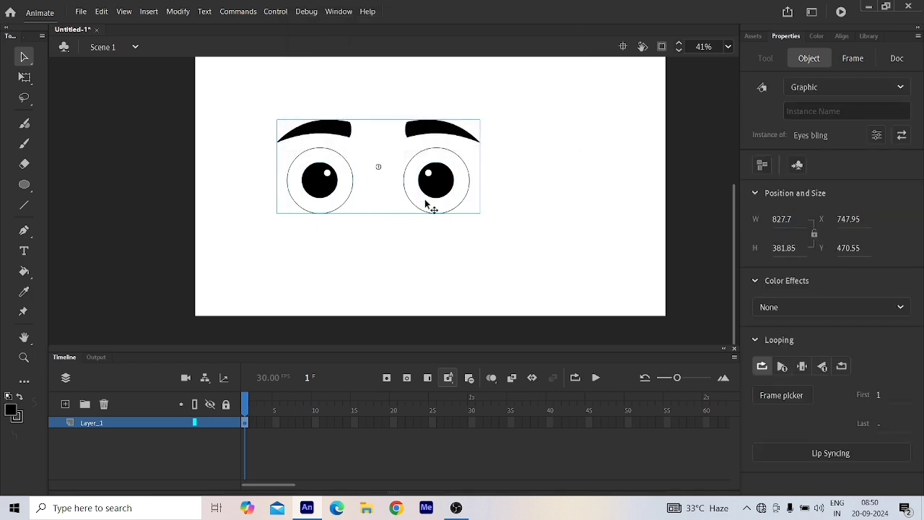
Rename the main scene's layer as Eyesblink
{"action": "double_click", "coordinate": [95, 422]}
{"action": "type", "text": "E"}
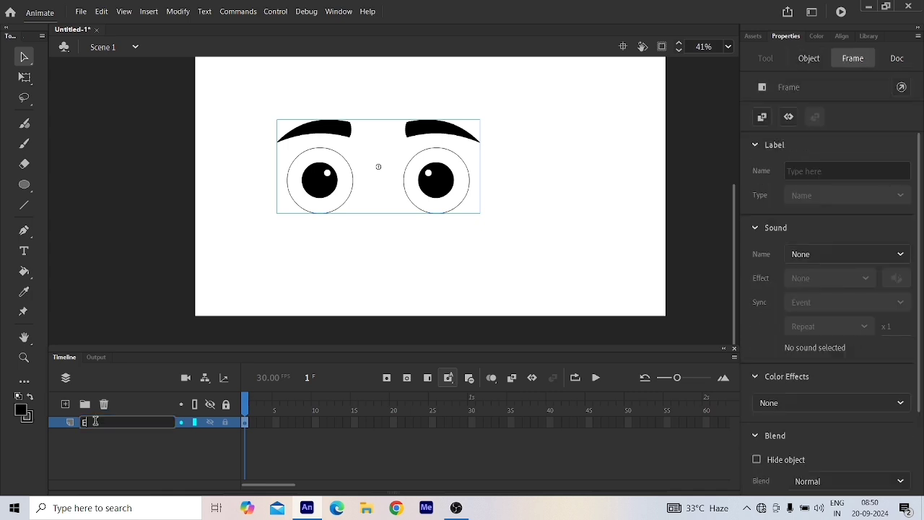
{"action": "type", "text": "yesblink"}
{"action": "key", "text": "Return"}
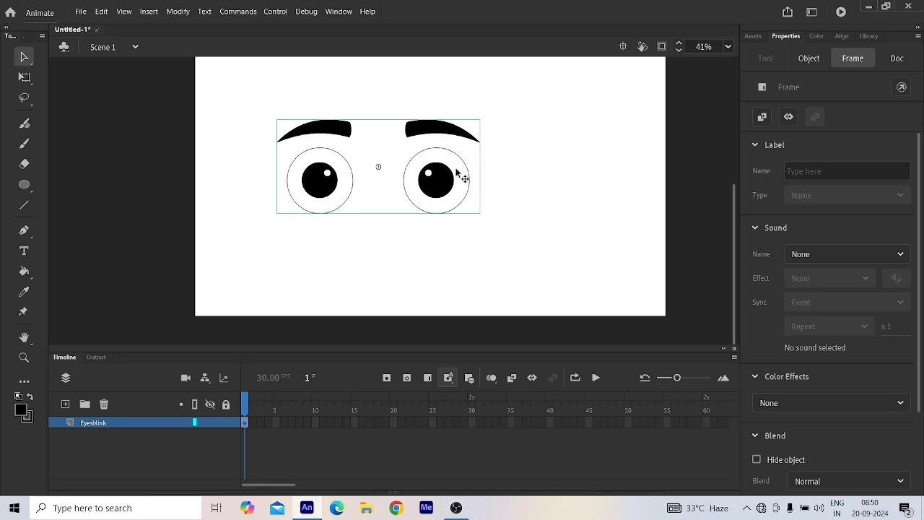
Open the Eyes bling symbol for editing and distribute all its eye and eyebrow parts to separate layers
{"action": "double_click", "coordinate": [330, 186]}
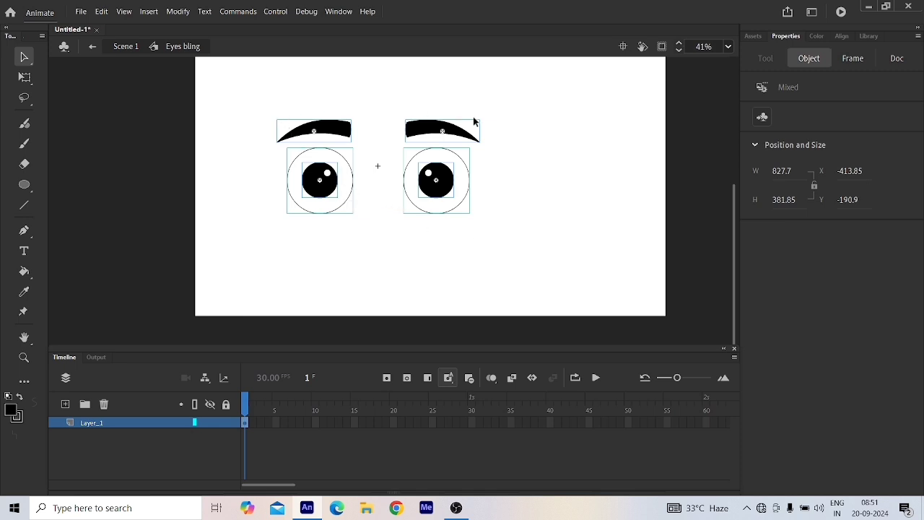
{"action": "left_click", "coordinate": [467, 238]}
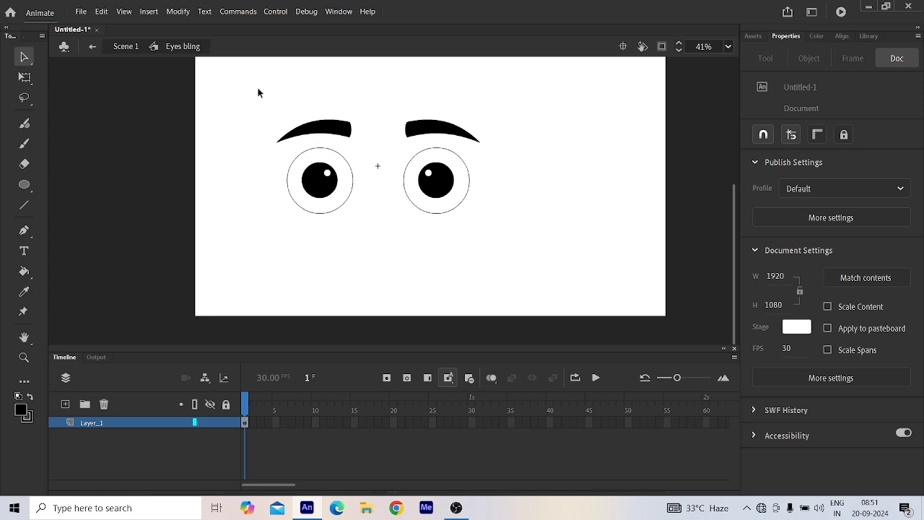
{"action": "left_click_drag", "start_coordinate": [257, 89], "coordinate": [369, 196]}
{"action": "left_click_drag", "start_coordinate": [377, 187], "coordinate": [446, 221]}
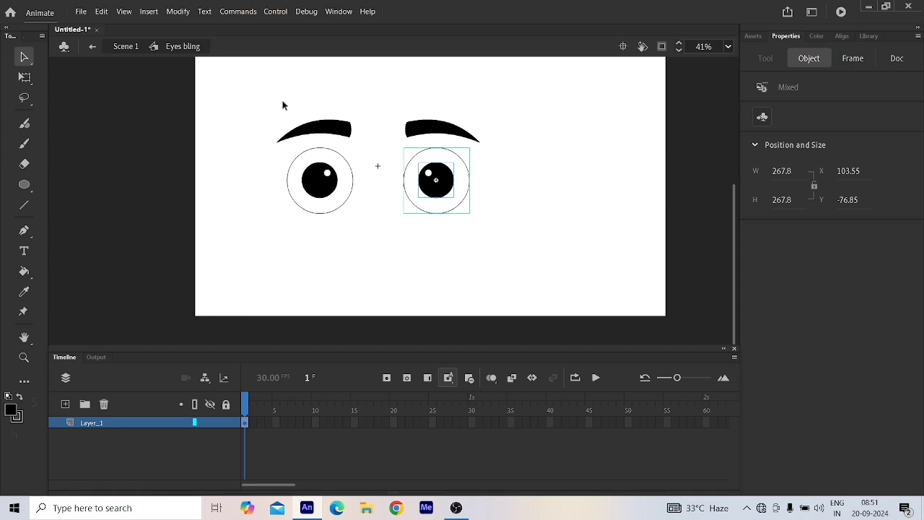
{"action": "left_click_drag", "start_coordinate": [258, 90], "coordinate": [488, 256]}
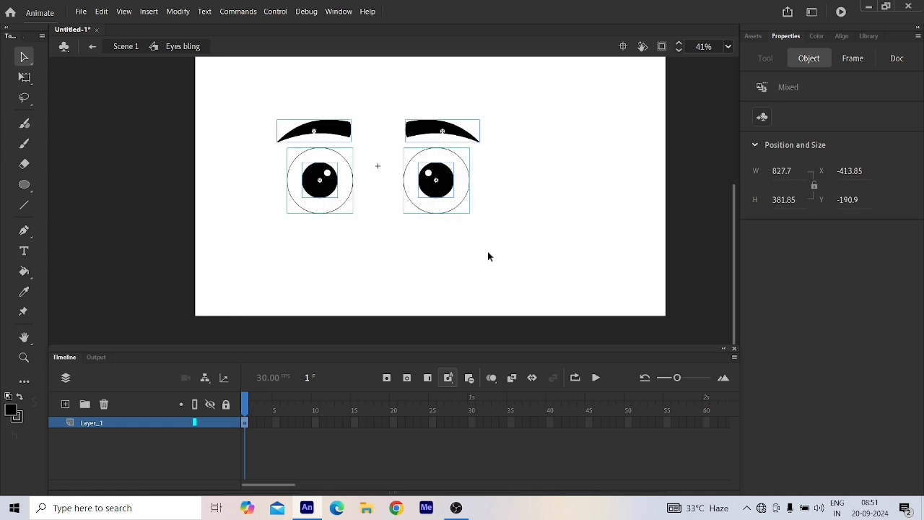
{"action": "right_click", "coordinate": [424, 135]}
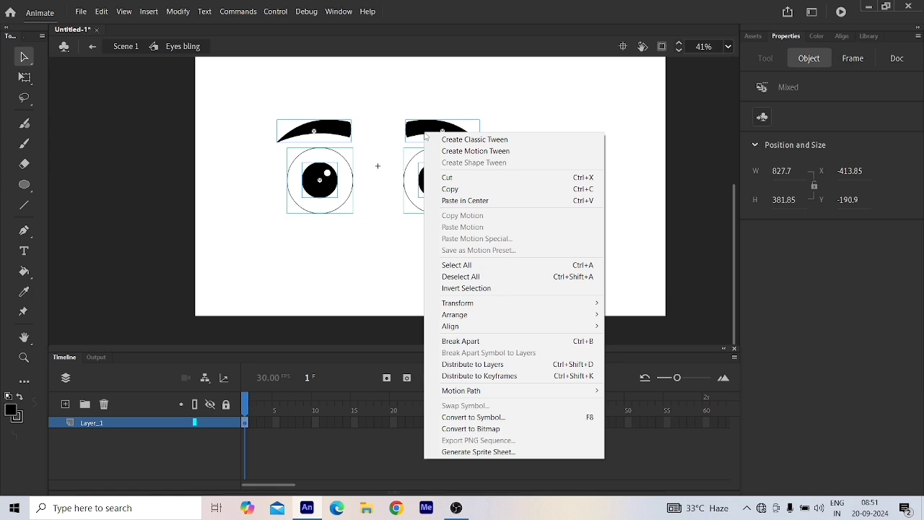
{"action": "left_click", "coordinate": [378, 235]}
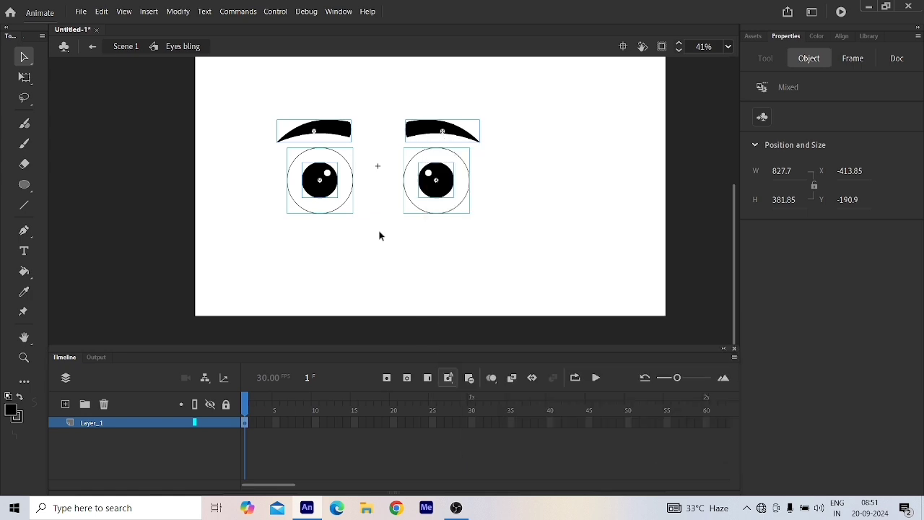
{"action": "left_click", "coordinate": [379, 236]}
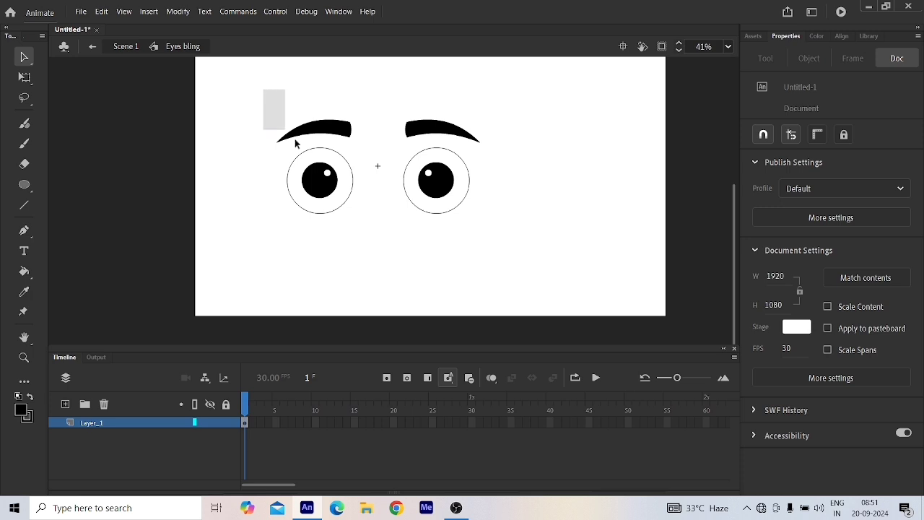
{"action": "left_click_drag", "start_coordinate": [295, 142], "coordinate": [509, 235]}
{"action": "right_click", "coordinate": [430, 134]}
{"action": "key", "text": "Escape"}
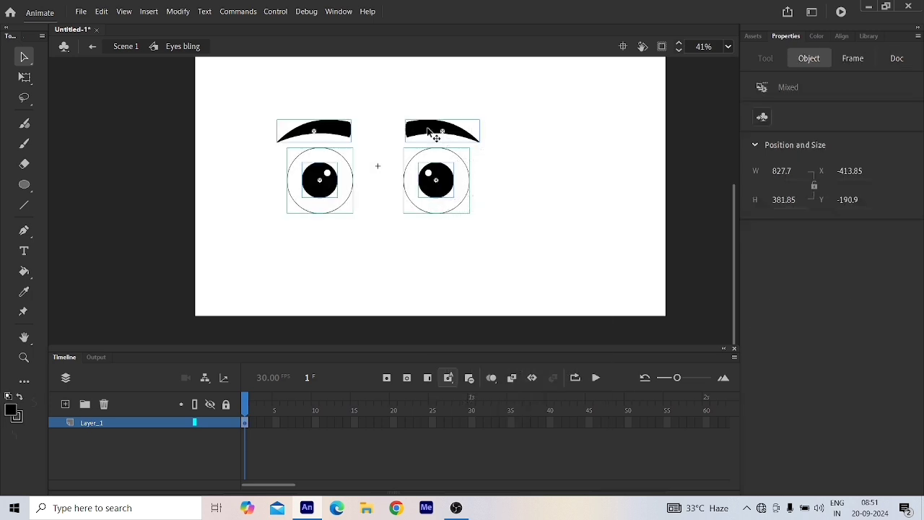
{"action": "right_click", "coordinate": [427, 129]}
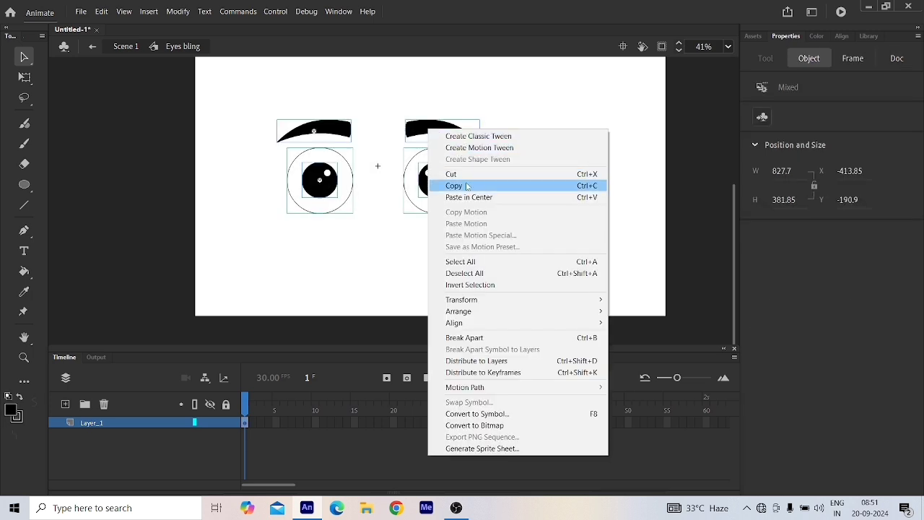
{"action": "left_click", "coordinate": [480, 363]}
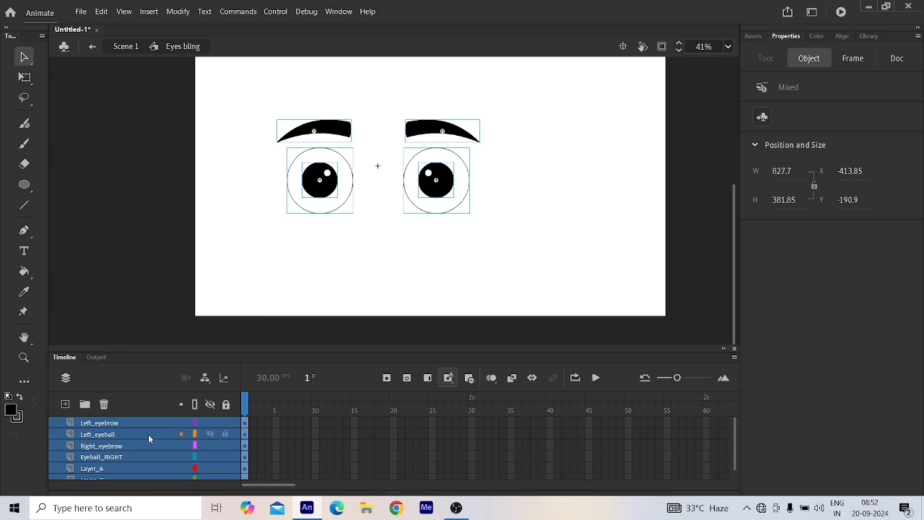
Check which layer holds each eye outline, pupil and eyebrow inside the Eyes bling symbol
{"action": "left_click", "coordinate": [408, 258]}
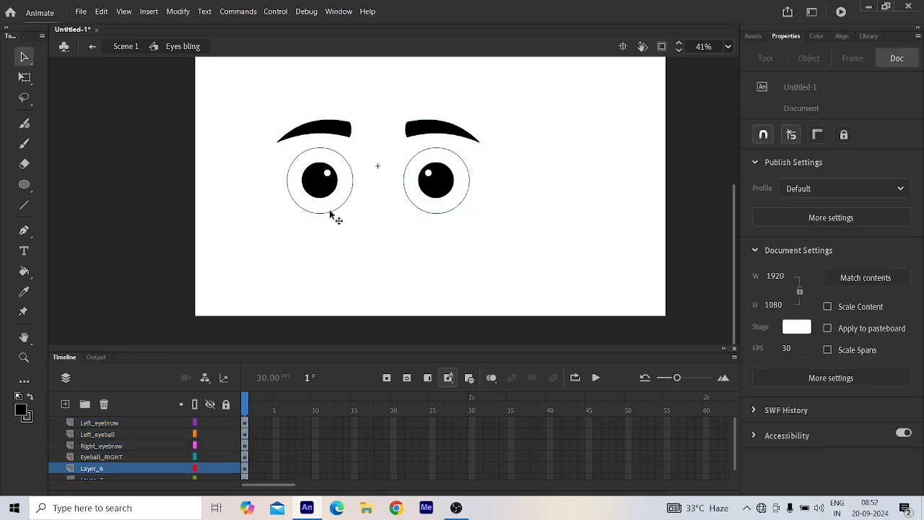
{"action": "left_click", "coordinate": [329, 208]}
{"action": "left_click", "coordinate": [329, 192]}
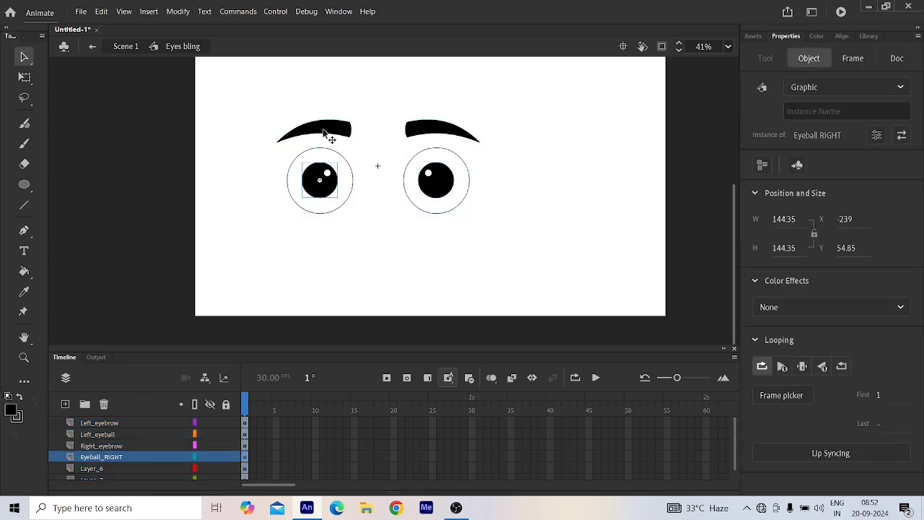
{"action": "left_click", "coordinate": [324, 135]}
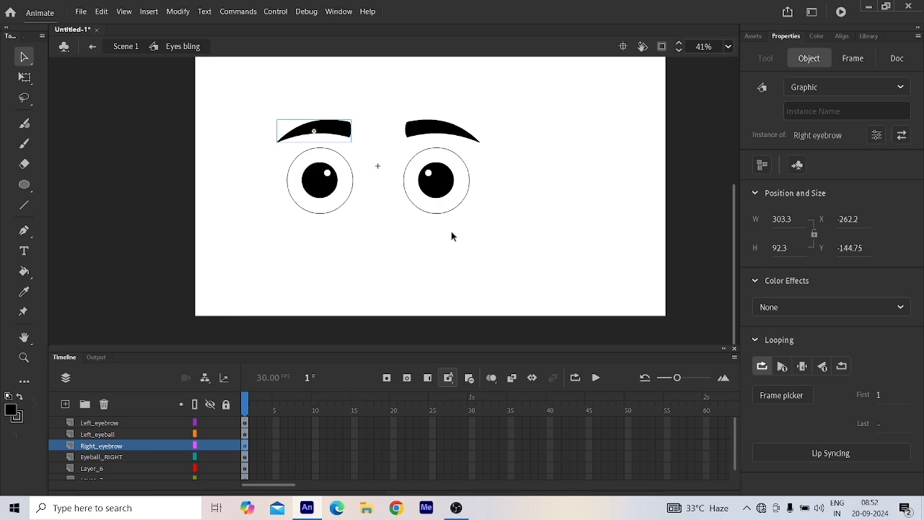
{"action": "left_click", "coordinate": [113, 431]}
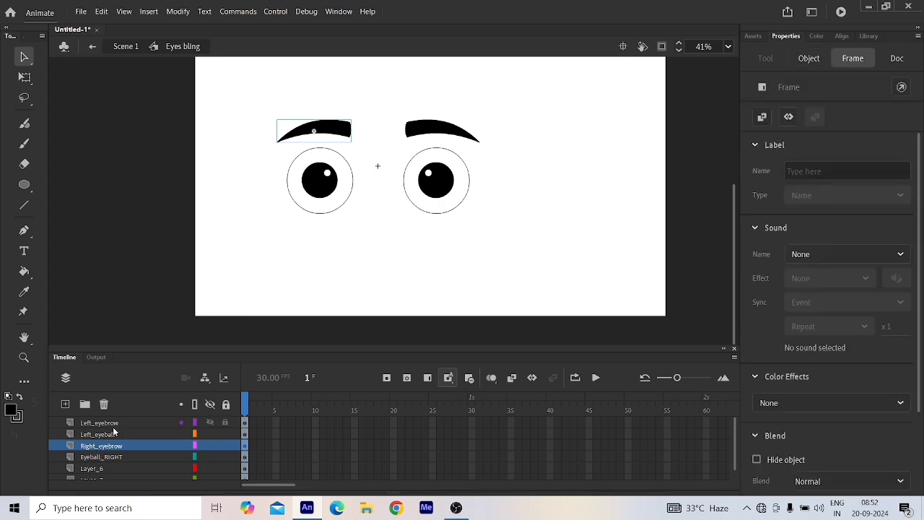
{"action": "left_click", "coordinate": [114, 424]}
{"action": "left_click", "coordinate": [113, 434]}
{"action": "left_click", "coordinate": [118, 446]}
{"action": "left_click", "coordinate": [124, 458]}
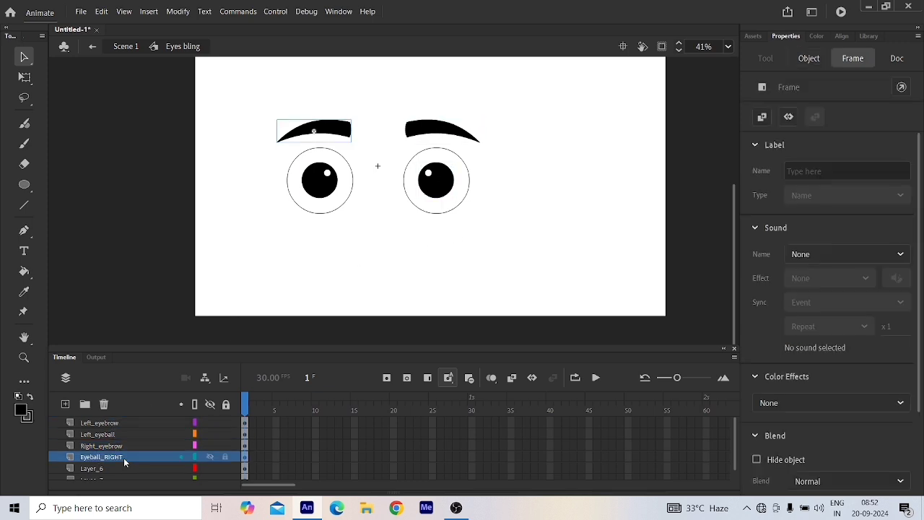
{"action": "left_click", "coordinate": [118, 469]}
{"action": "scroll", "coordinate": [124, 456], "scroll_direction": "down", "scroll_amount": 1}
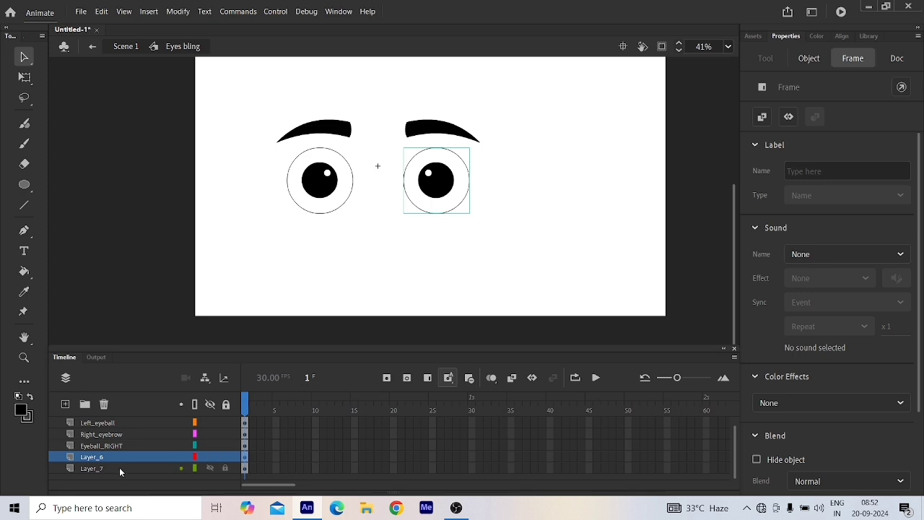
{"action": "left_click", "coordinate": [119, 467]}
{"action": "left_click", "coordinate": [460, 260]}
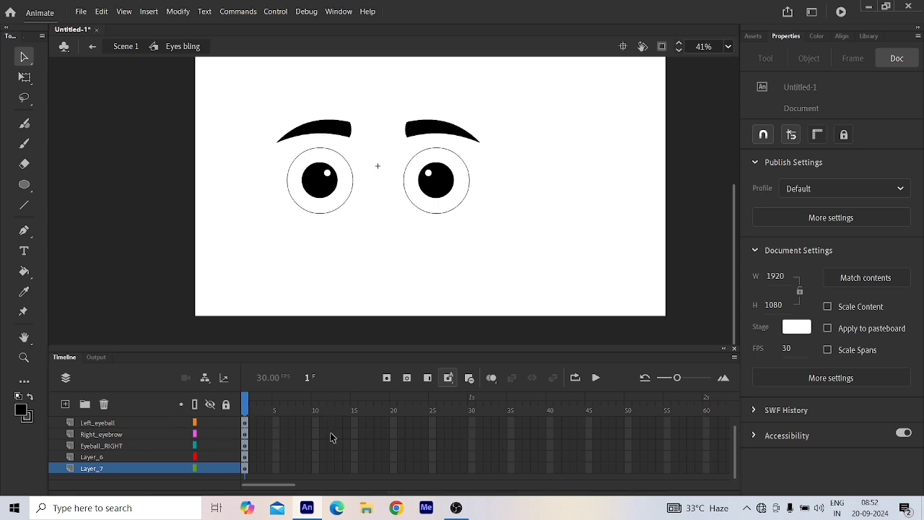
Extend all layers of the Eyes bling symbol to frame 20
{"action": "scroll", "coordinate": [367, 439], "scroll_direction": "up", "scroll_amount": 1}
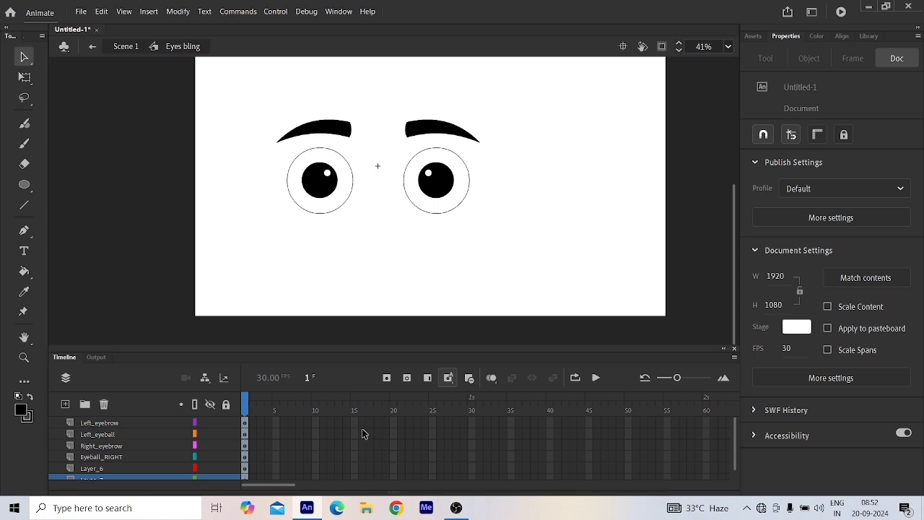
{"action": "left_click", "coordinate": [394, 408]}
{"action": "key", "text": "F5"}
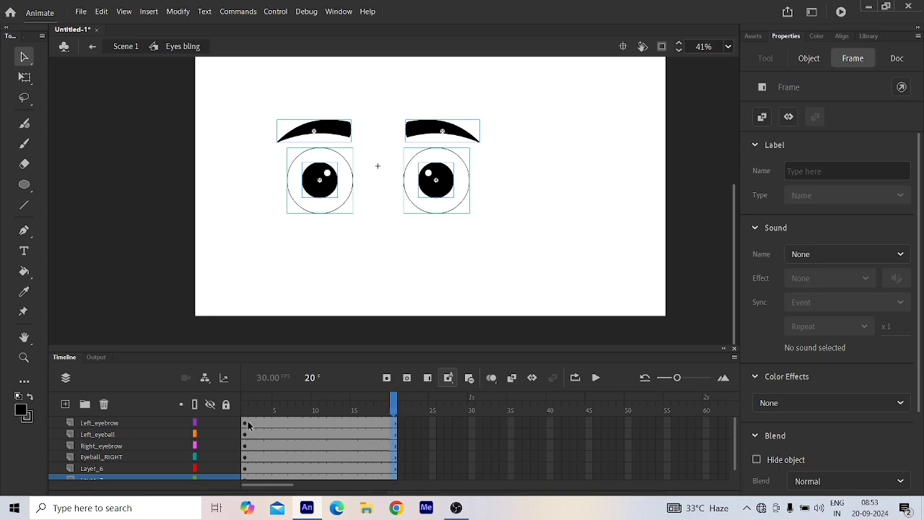
Scrub and play through the symbol's timeline, then return the playhead to frame 1
{"action": "left_click", "coordinate": [395, 406]}
{"action": "left_click_drag", "start_coordinate": [395, 407], "coordinate": [284, 404]}
{"action": "left_click_drag", "start_coordinate": [291, 439], "coordinate": [245, 401]}
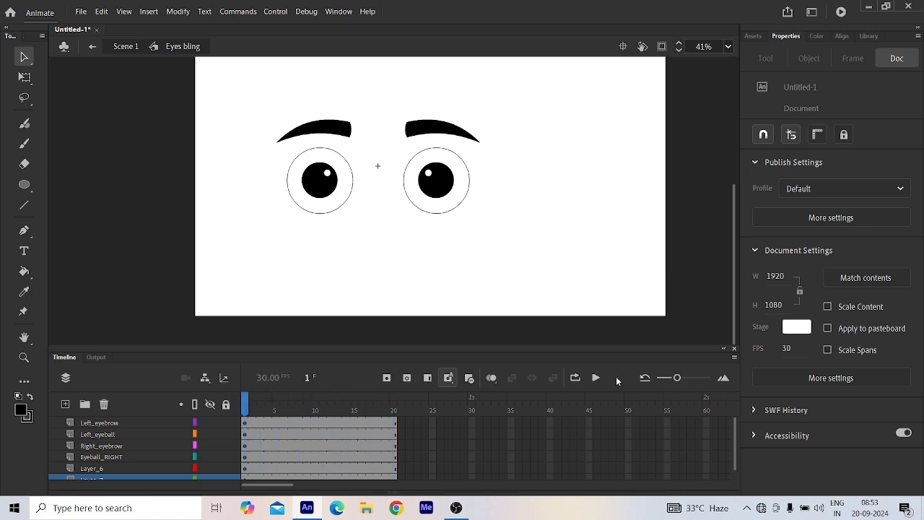
{"action": "left_click", "coordinate": [596, 376]}
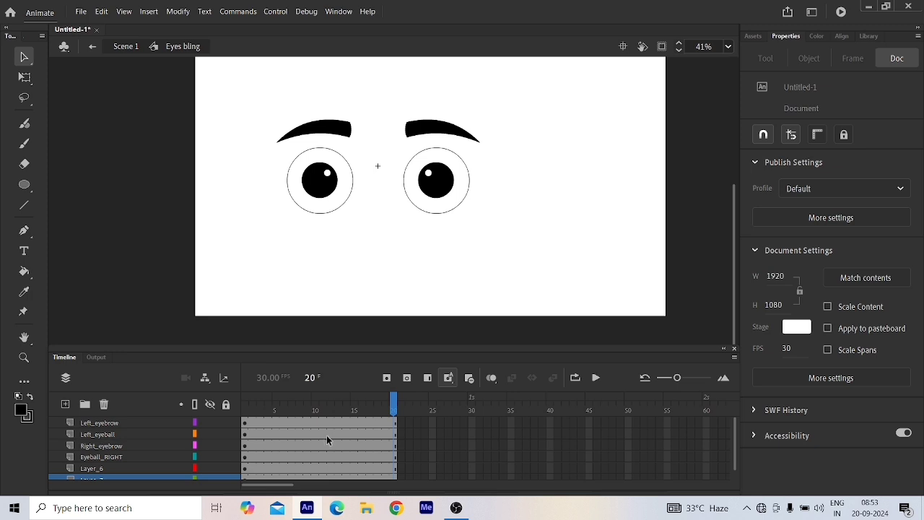
{"action": "left_click_drag", "start_coordinate": [390, 407], "coordinate": [244, 402]}
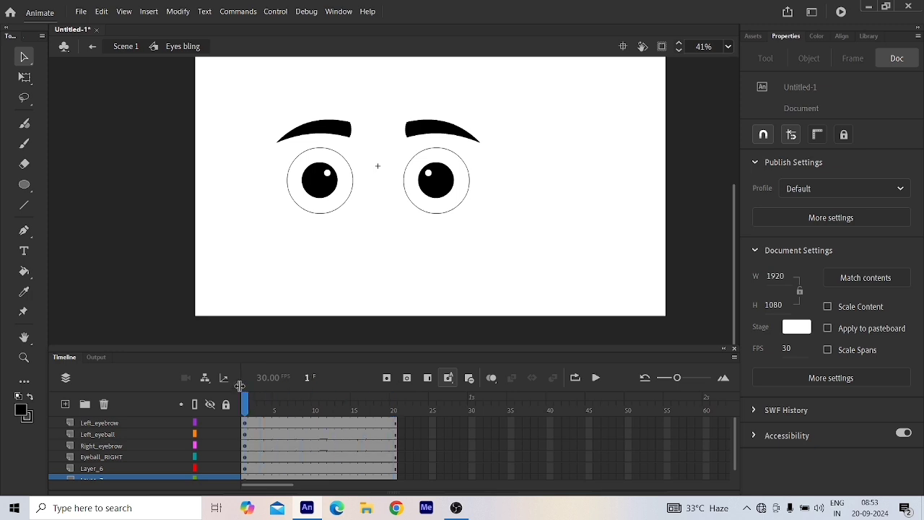
Undo the frame extension on all layers of the Eyes bling symbol and play its single-frame timeline
{"action": "key", "text": "Return"}
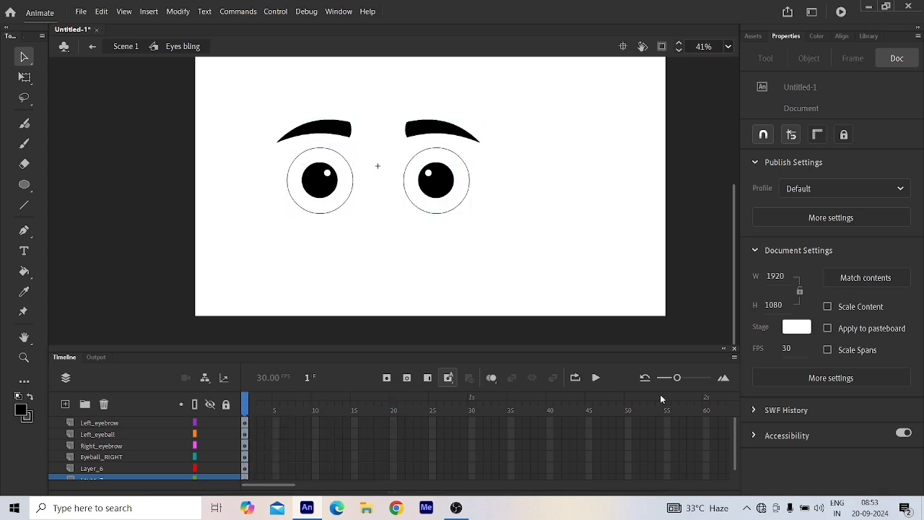
{"action": "left_click", "coordinate": [596, 378]}
{"action": "left_click", "coordinate": [596, 377]}
{"action": "left_click", "coordinate": [597, 378]}
Insert frames up to frame 20 on all layers of the Eyes bling symbol, then return the playhead to frame 1
{"action": "left_click", "coordinate": [392, 407]}
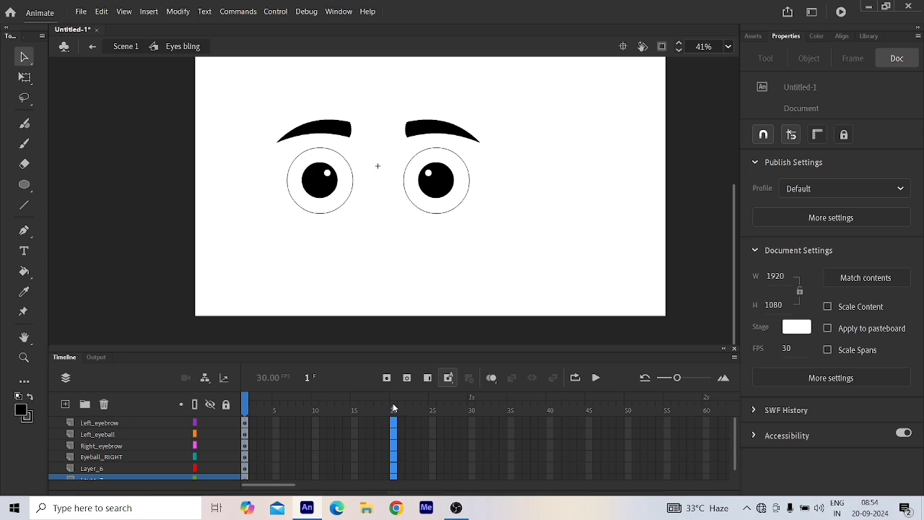
{"action": "key", "text": "F5"}
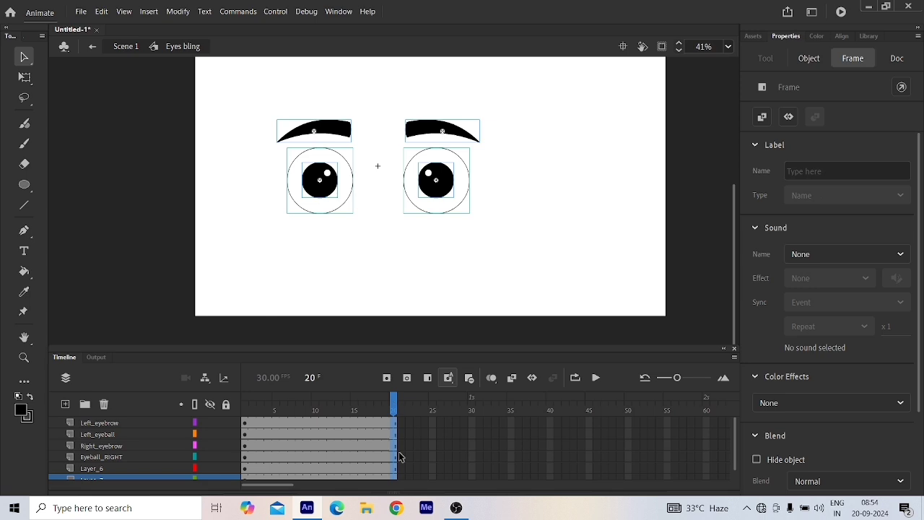
{"action": "left_click", "coordinate": [395, 406]}
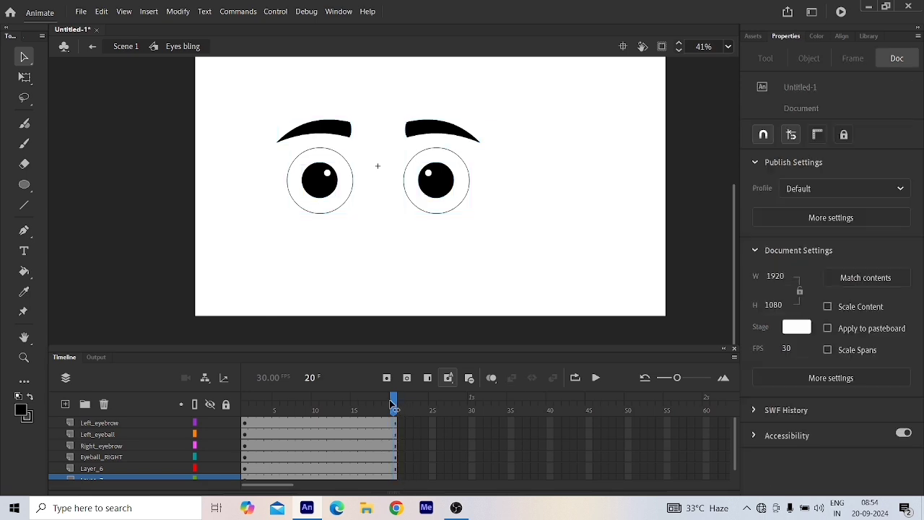
{"action": "left_click_drag", "start_coordinate": [395, 406], "coordinate": [224, 406]}
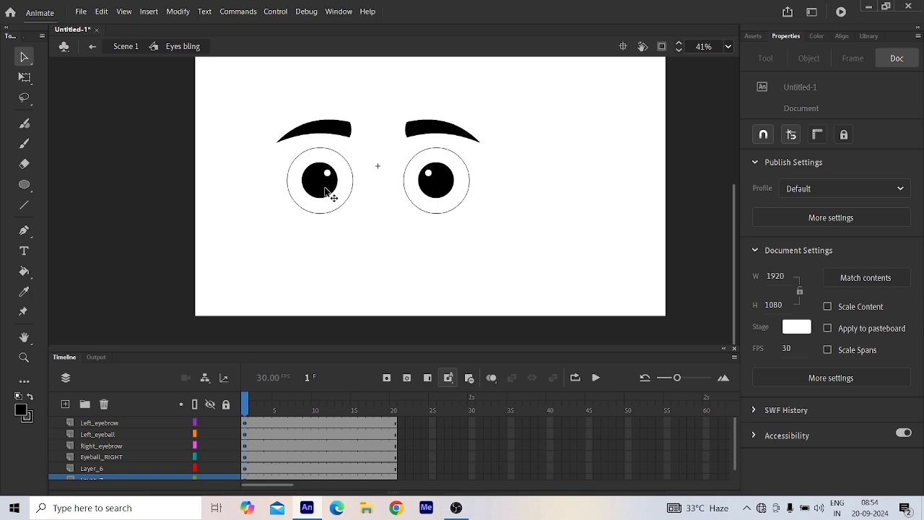
Raise both eyebrows together at frame 1 to a Y position of -242.35, leaving a gap above the eyes
{"action": "left_click", "coordinate": [329, 133]}
{"action": "left_click", "coordinate": [456, 140], "text": "shift"}
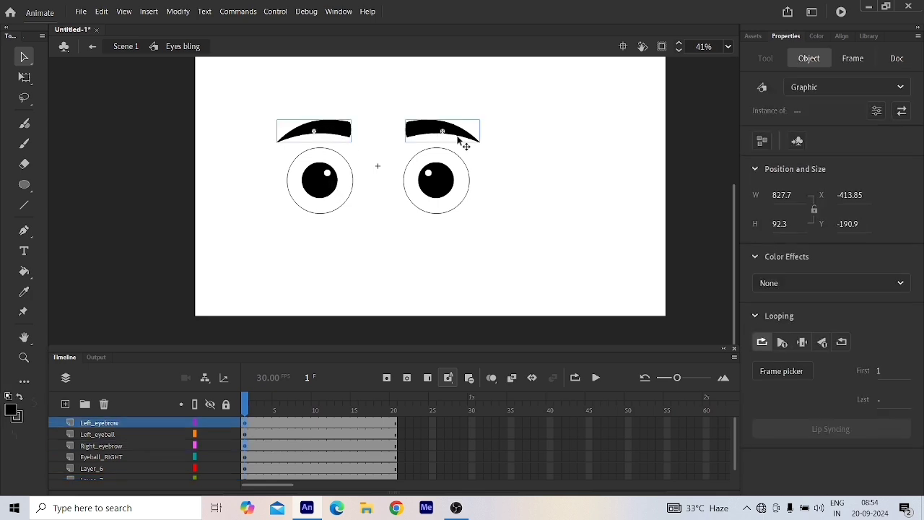
{"action": "key", "text": "Up"}
{"action": "key", "text": "Up"}
{"action": "key", "text": "Up"}
{"action": "key", "text": "Up"}
{"action": "key", "text": "Up"}
{"action": "key", "text": "Up"}
{"action": "key", "text": "Up"}
{"action": "key", "text": "Up"}
{"action": "key", "text": "Up"}
{"action": "key", "text": "Up"}
{"action": "key", "text": "Up"}
{"action": "key", "text": "Up"}
{"action": "key", "text": "Up"}
{"action": "key", "text": "Up"}
{"action": "key", "text": "Up"}
{"action": "key", "text": "Up"}
{"action": "key", "text": "Up"}
{"action": "key", "text": "Up"}
{"action": "key", "text": "Up"}
{"action": "key", "text": "Up"}
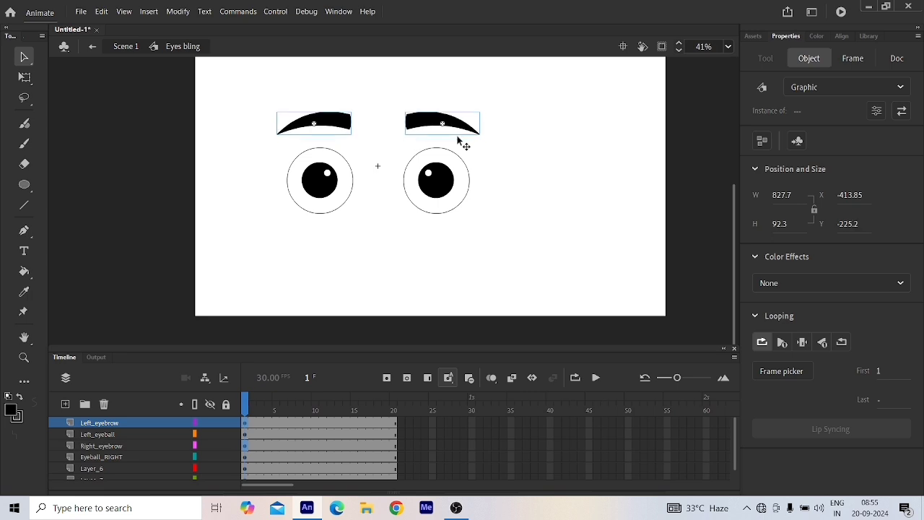
{"action": "key", "text": "Up"}
{"action": "key", "text": "Up"}
{"action": "key", "text": "Up"}
{"action": "key", "text": "Up"}
{"action": "key", "text": "Up"}
{"action": "key", "text": "Up"}
{"action": "key", "text": "Up"}
{"action": "key", "text": "Up"}
{"action": "key", "text": "Up"}
{"action": "key", "text": "Up"}
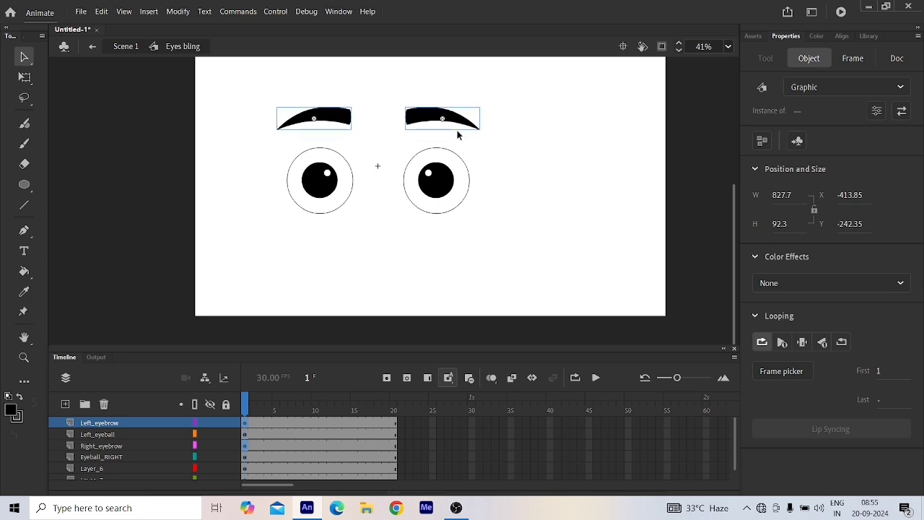
{"action": "left_click", "coordinate": [554, 154]}
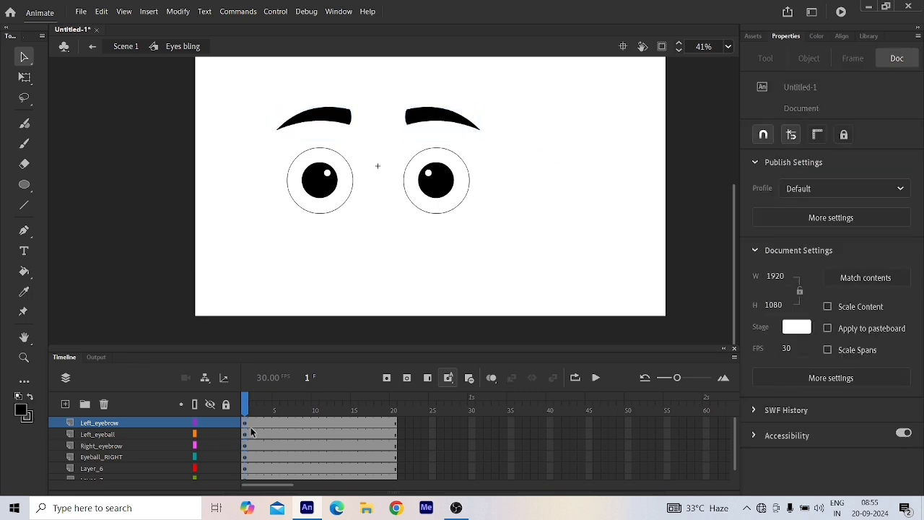
Check which layers hold the two eyebrows and the right pupil by selecting them on the stage
{"action": "left_click", "coordinate": [310, 120]}
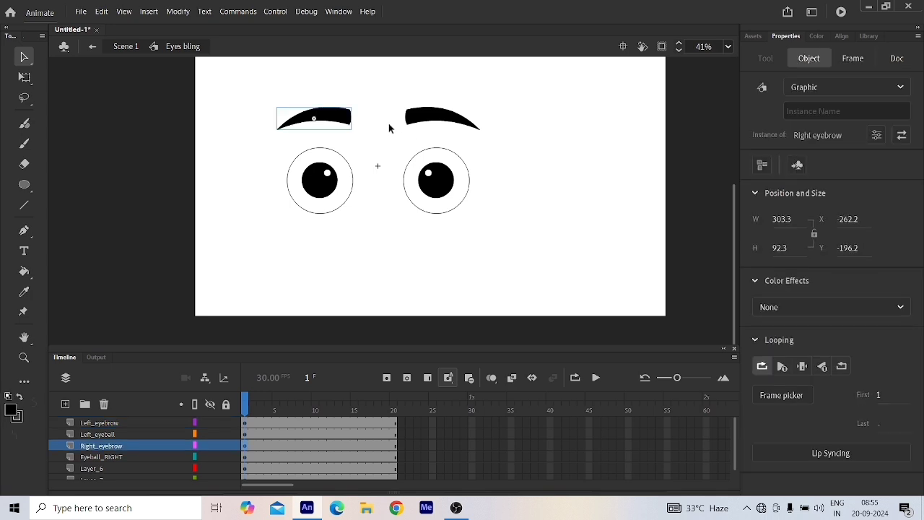
{"action": "left_click", "coordinate": [418, 116], "text": "shift"}
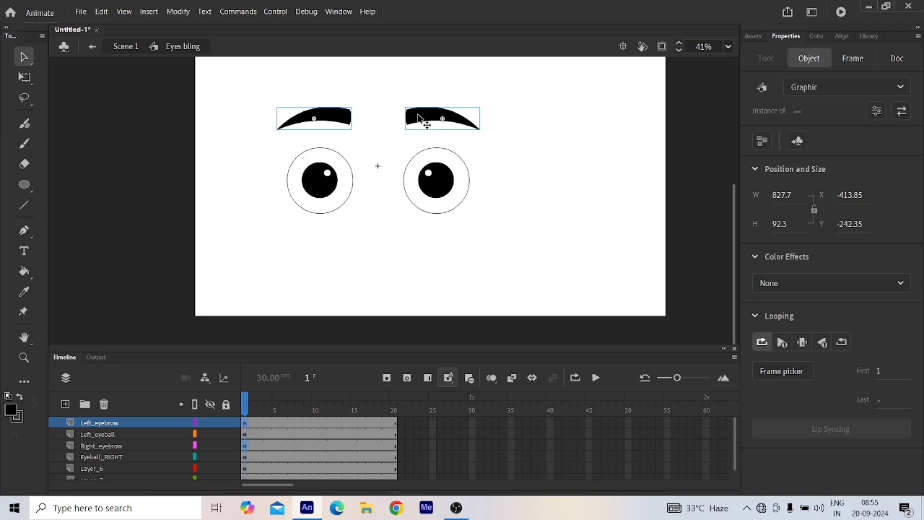
{"action": "left_click", "coordinate": [527, 156]}
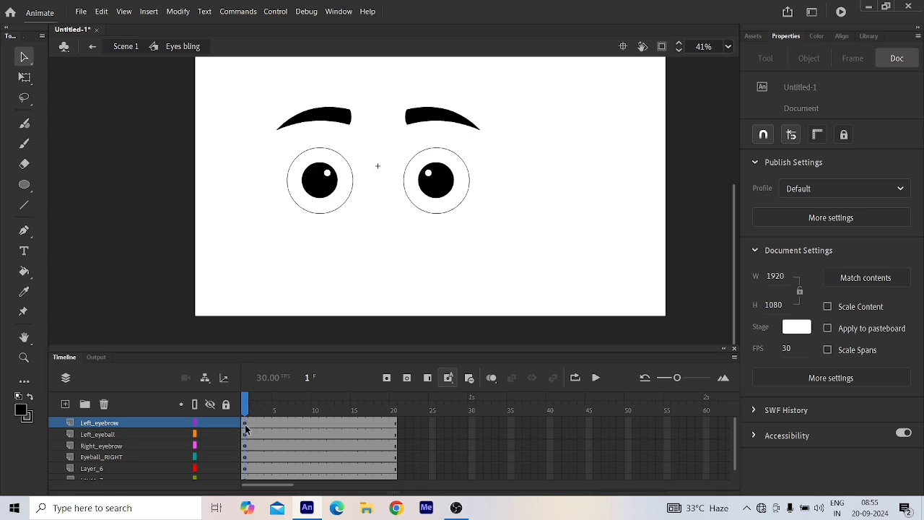
{"action": "left_click", "coordinate": [325, 192]}
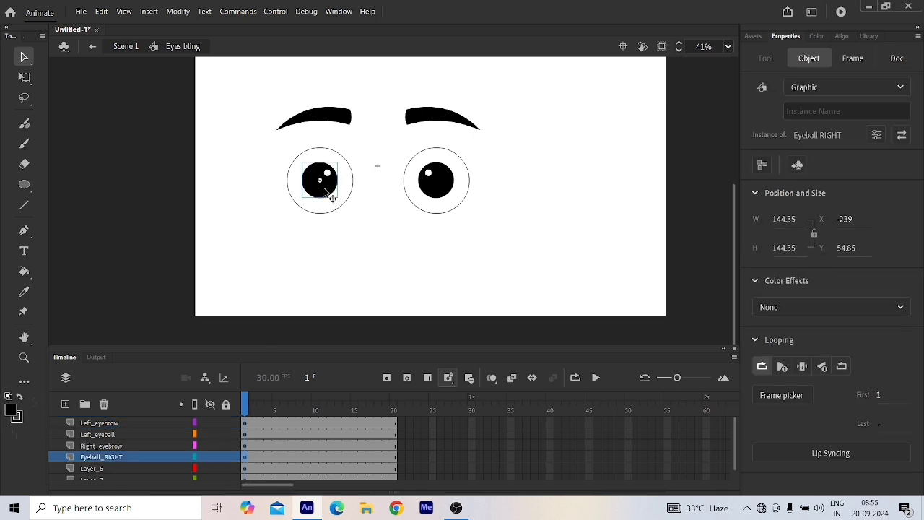
{"action": "left_click", "coordinate": [344, 253]}
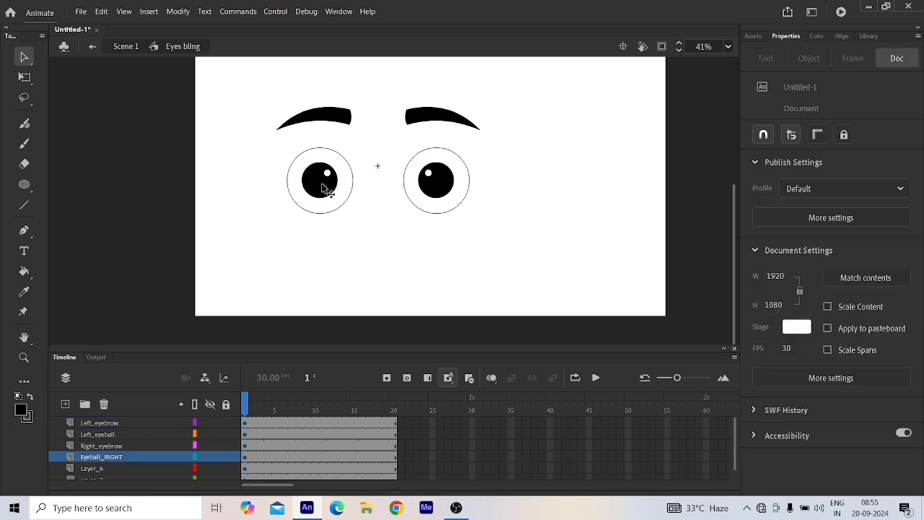
Add a new layer directly above the Eyeball_RIGHT layer and select its first frame
{"action": "left_click", "coordinate": [325, 189]}
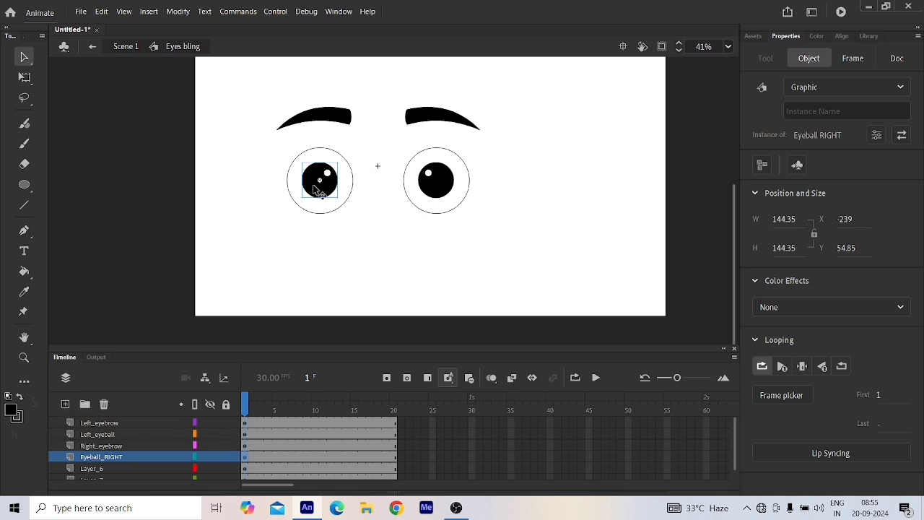
{"action": "left_click", "coordinate": [64, 405]}
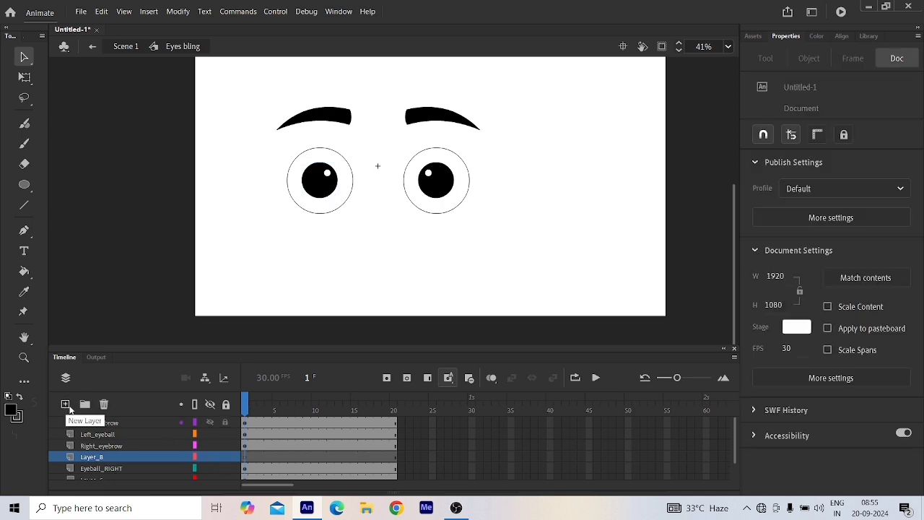
{"action": "left_click", "coordinate": [245, 457]}
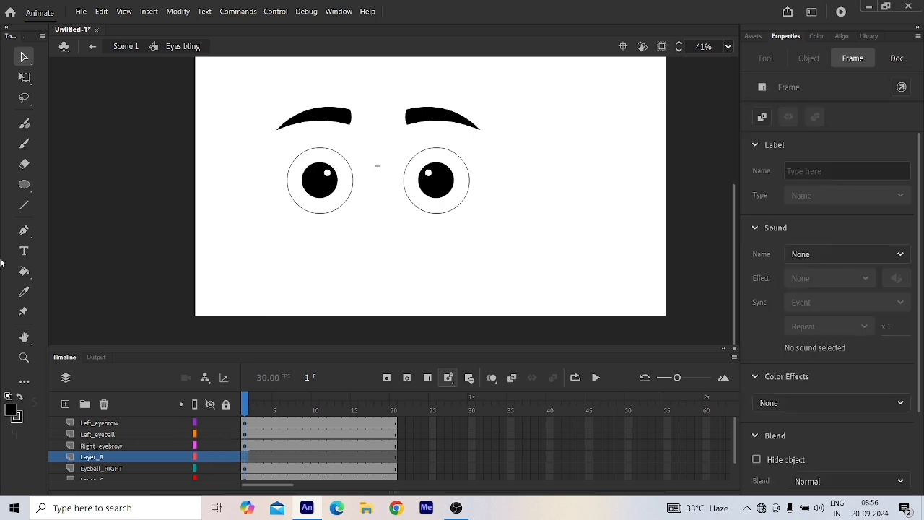
Draw a green-filled rectangle with a black stroke, about 326 by 66 px, across the character's right eye
{"action": "left_click", "coordinate": [25, 186]}
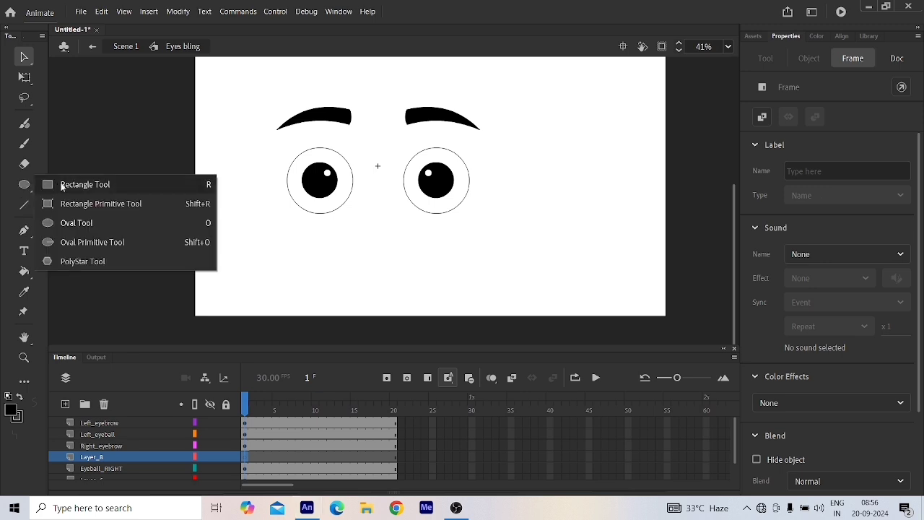
{"action": "left_click", "coordinate": [62, 187]}
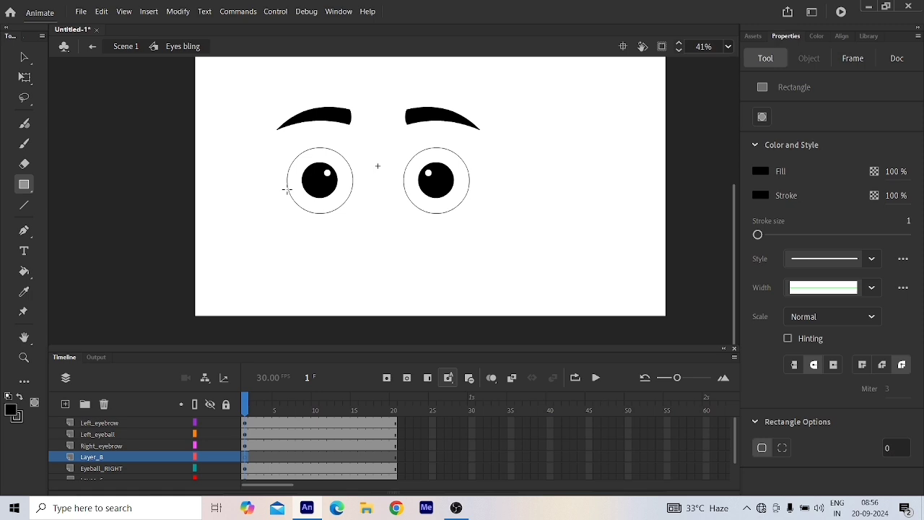
{"action": "left_click", "coordinate": [10, 412]}
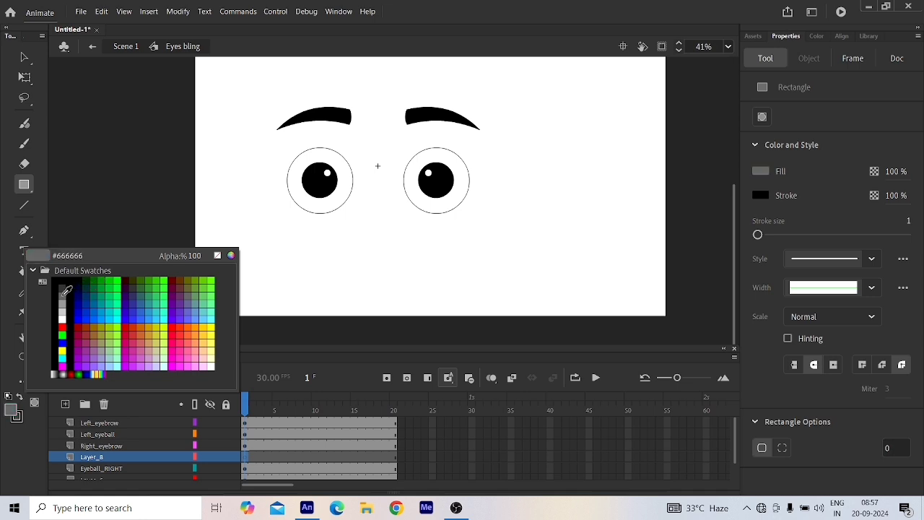
{"action": "left_click", "coordinate": [100, 288]}
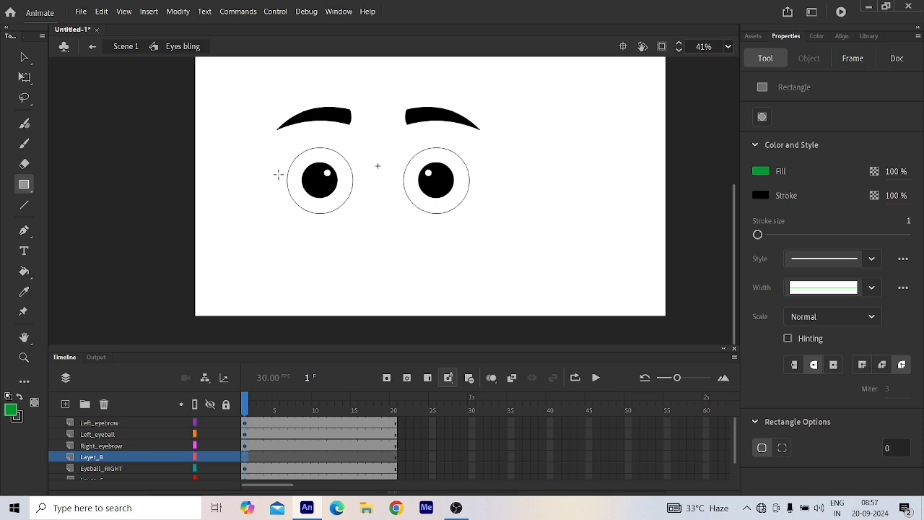
{"action": "left_click_drag", "start_coordinate": [279, 175], "coordinate": [358, 191]}
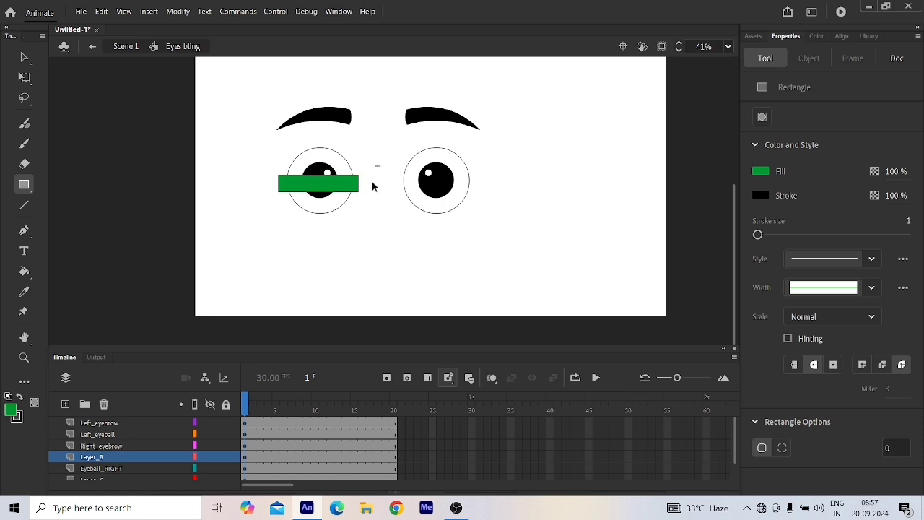
Move the green rectangle with its outline straight up to Y -142.95, between the right eye and its eyebrow
{"action": "scroll", "coordinate": [372, 187], "scroll_direction": "up", "scroll_amount": 3}
{"action": "scroll", "coordinate": [373, 187], "scroll_direction": "down", "scroll_amount": 3}
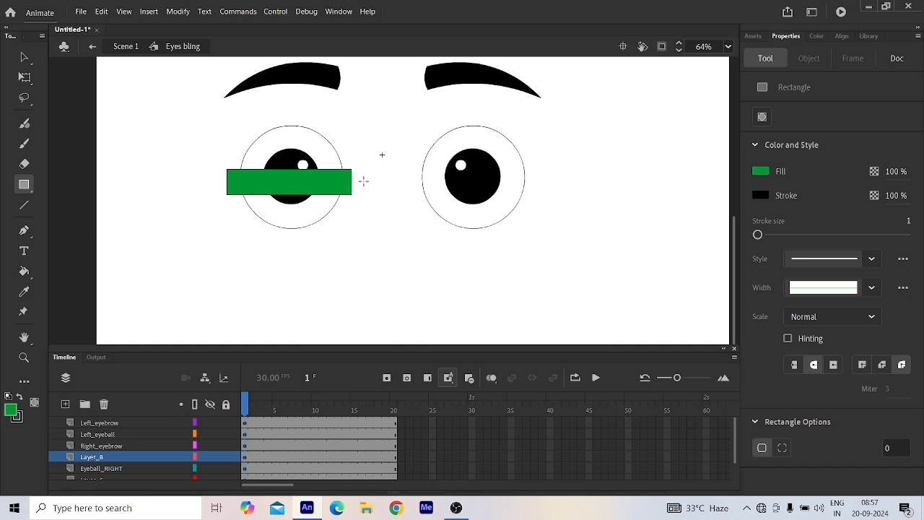
{"action": "scroll", "coordinate": [363, 181], "scroll_direction": "up", "scroll_amount": 2}
{"action": "scroll", "coordinate": [363, 181], "scroll_direction": "down", "scroll_amount": 2}
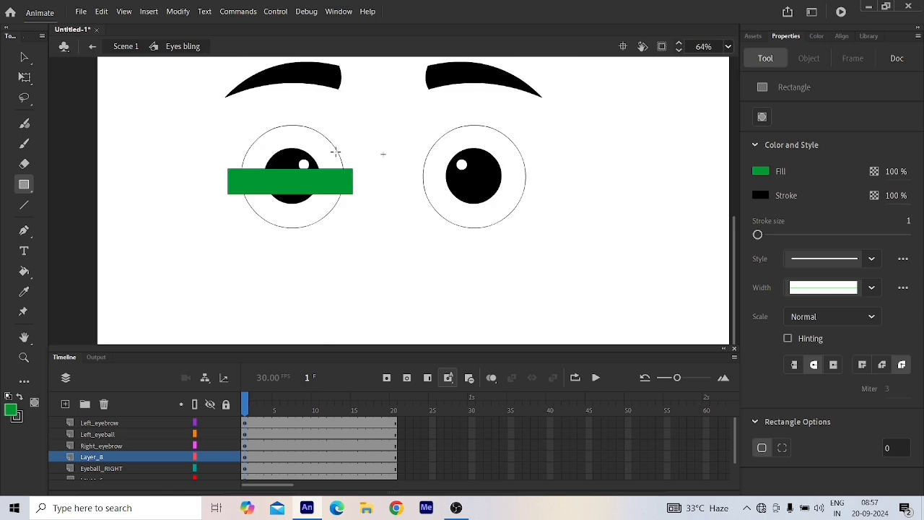
{"action": "scroll", "coordinate": [336, 151], "scroll_direction": "up", "scroll_amount": 2}
{"action": "scroll", "coordinate": [361, 151], "scroll_direction": "down", "scroll_amount": 2}
{"action": "scroll", "coordinate": [733, 260], "scroll_direction": "up", "scroll_amount": 2}
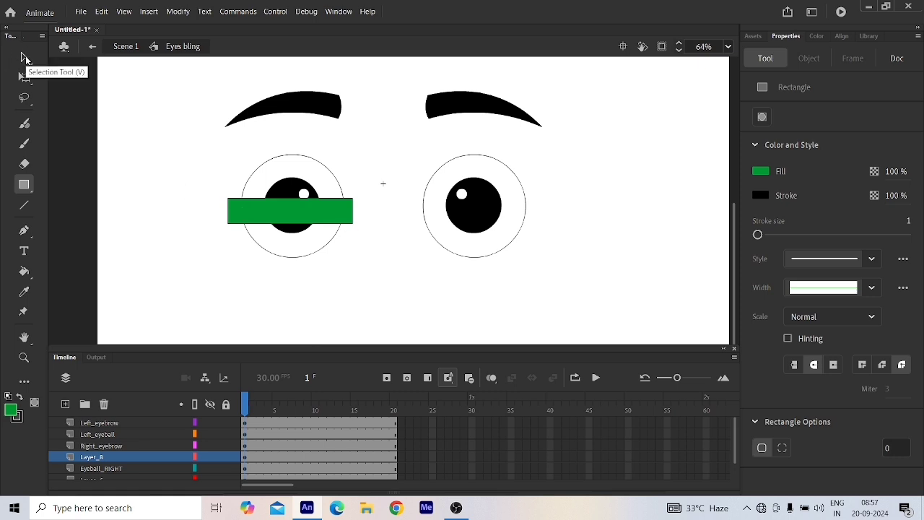
{"action": "left_click", "coordinate": [23, 57]}
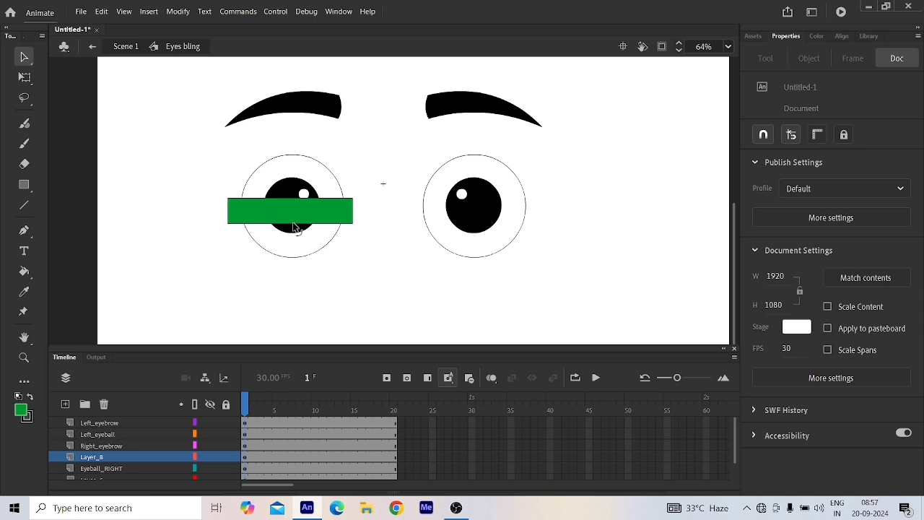
{"action": "left_click", "coordinate": [293, 225]}
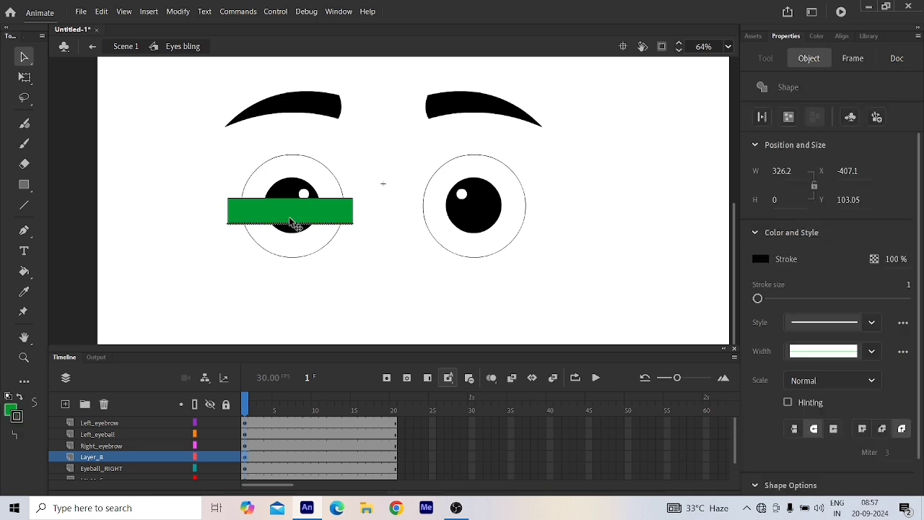
{"action": "left_click", "coordinate": [285, 278]}
{"action": "left_click", "coordinate": [292, 213]}
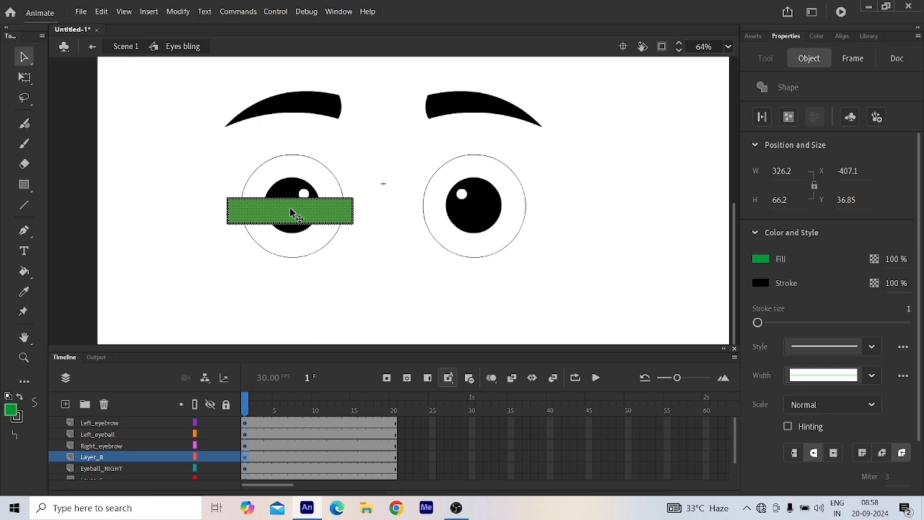
{"action": "key", "text": "Up"}
{"action": "key", "text": "Up"}
{"action": "key", "text": "Up"}
{"action": "key", "text": "Up"}
{"action": "key", "text": "Up"}
{"action": "key", "text": "Up"}
{"action": "key", "text": "Up"}
{"action": "key", "text": "Up"}
{"action": "key", "text": "Up"}
{"action": "key", "text": "Up"}
{"action": "key", "text": "Up"}
{"action": "key", "text": "Up"}
{"action": "key", "text": "Up"}
{"action": "key", "text": "Up"}
{"action": "key", "text": "Up"}
{"action": "key", "text": "Up"}
{"action": "key", "text": "Up"}
{"action": "key", "text": "Up"}
{"action": "key", "text": "Up"}
{"action": "key", "text": "Up"}
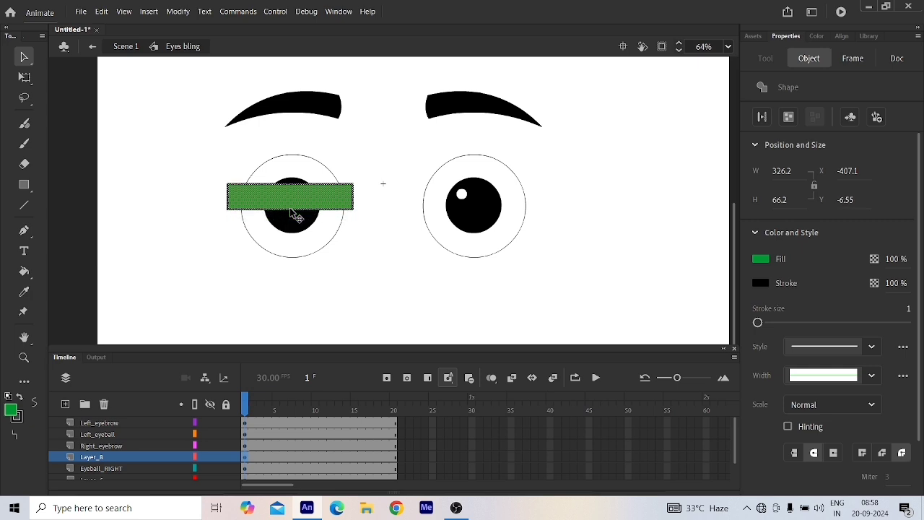
{"action": "key", "text": "Up"}
{"action": "key", "text": "Up"}
{"action": "key", "text": "Up"}
{"action": "key", "text": "Up"}
{"action": "key", "text": "Up"}
{"action": "key", "text": "Up"}
{"action": "key", "text": "Up"}
{"action": "key", "text": "Up"}
{"action": "key", "text": "Up"}
{"action": "key", "text": "Up"}
{"action": "key", "text": "Up"}
{"action": "key", "text": "Up"}
{"action": "key", "text": "Up"}
{"action": "key", "text": "Up"}
{"action": "key", "text": "Up"}
{"action": "key", "text": "Up"}
{"action": "key", "text": "Up"}
{"action": "key", "text": "Up"}
{"action": "key", "text": "Up"}
{"action": "key", "text": "Up"}
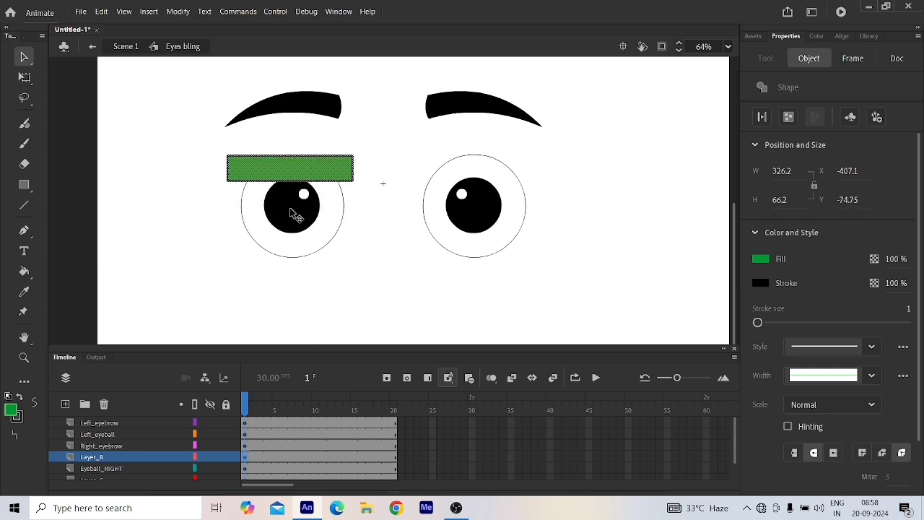
{"action": "key", "text": "Up"}
{"action": "key", "text": "Up"}
{"action": "key", "text": "Up"}
{"action": "key", "text": "Up"}
{"action": "key", "text": "Up"}
{"action": "key", "text": "Up"}
{"action": "key", "text": "Up"}
{"action": "key", "text": "Up"}
{"action": "key", "text": "Up"}
{"action": "key", "text": "Up"}
{"action": "key", "text": "Up"}
{"action": "key", "text": "Up"}
{"action": "key", "text": "Up"}
{"action": "key", "text": "Up"}
{"action": "key", "text": "Up"}
{"action": "key", "text": "Up"}
{"action": "key", "text": "Up"}
{"action": "key", "text": "Up"}
{"action": "key", "text": "Up"}
{"action": "key", "text": "Up"}
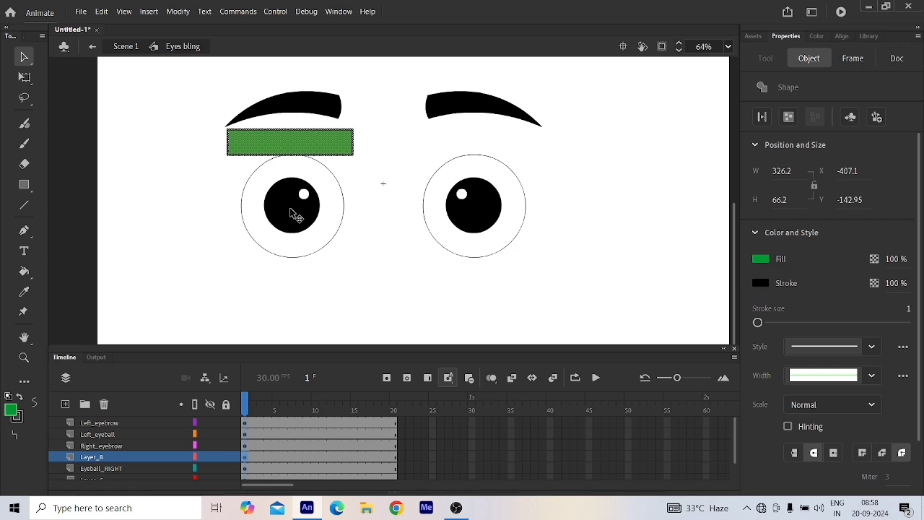
Bend the green rectangle's lower edge upward into an arch over the right eye
{"action": "left_click", "coordinate": [371, 162]}
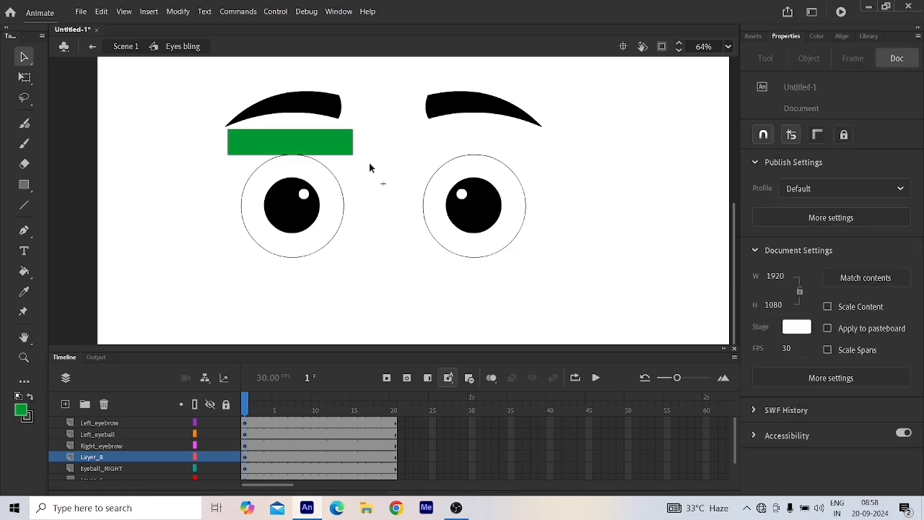
{"action": "left_click_drag", "start_coordinate": [284, 154], "coordinate": [286, 134]}
{"action": "left_click", "coordinate": [286, 134]}
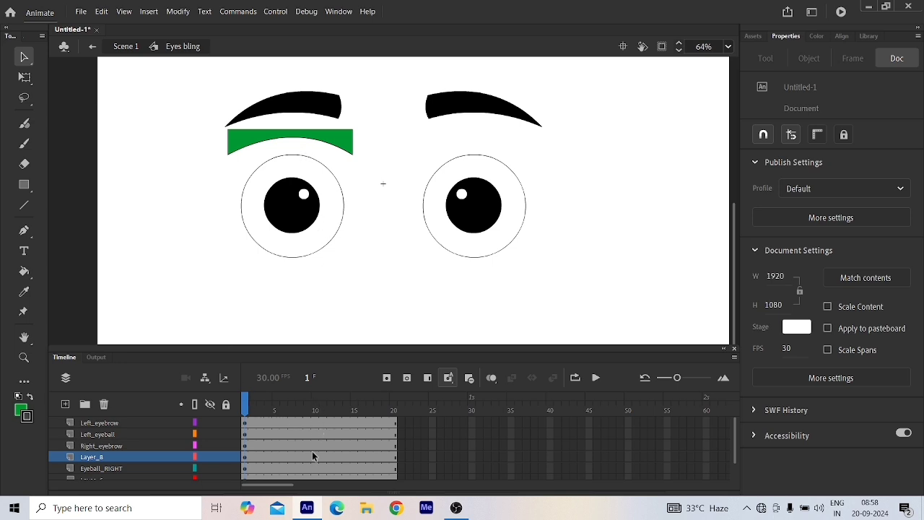
Insert keyframes at frame 10 on all layers of the Eyes bling symbol
{"action": "left_click", "coordinate": [317, 408]}
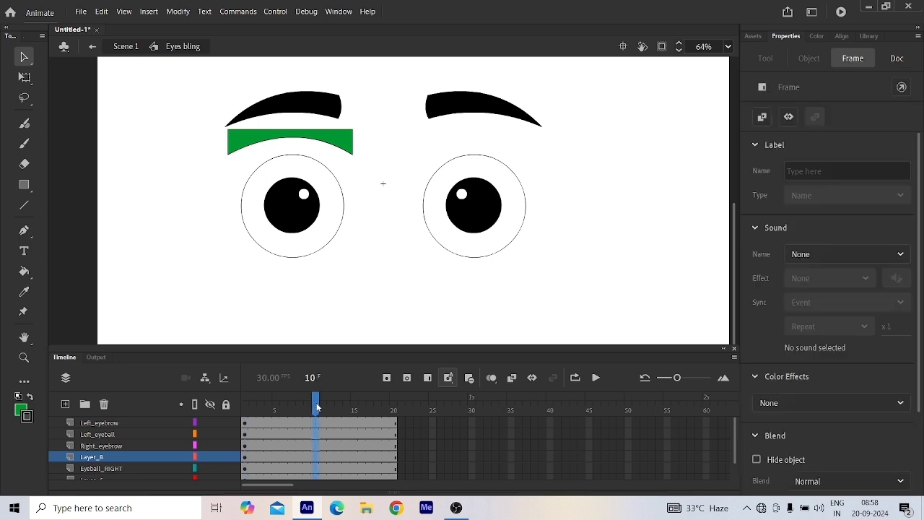
{"action": "key", "text": "F6"}
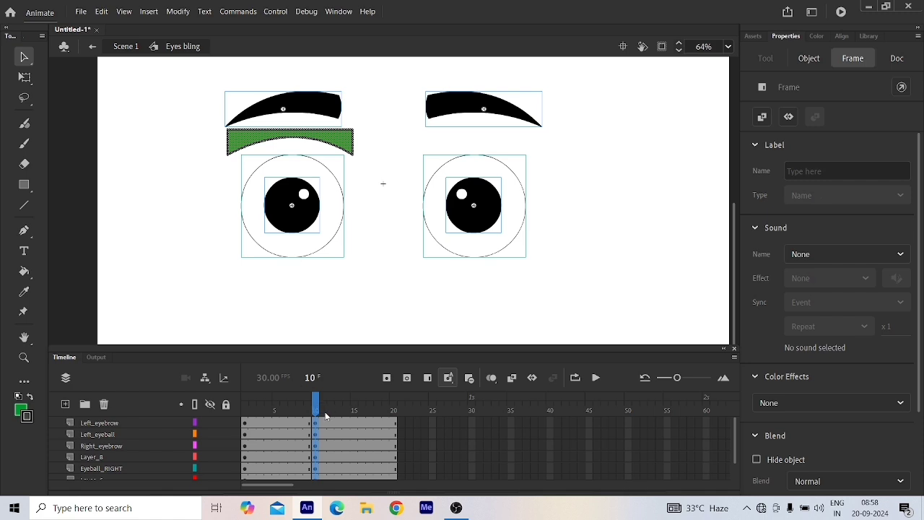
At frame 10 of Layer_8, bend the green eyelid's lower edge downward into a convex curve over the top of the eye
{"action": "left_click", "coordinate": [325, 304]}
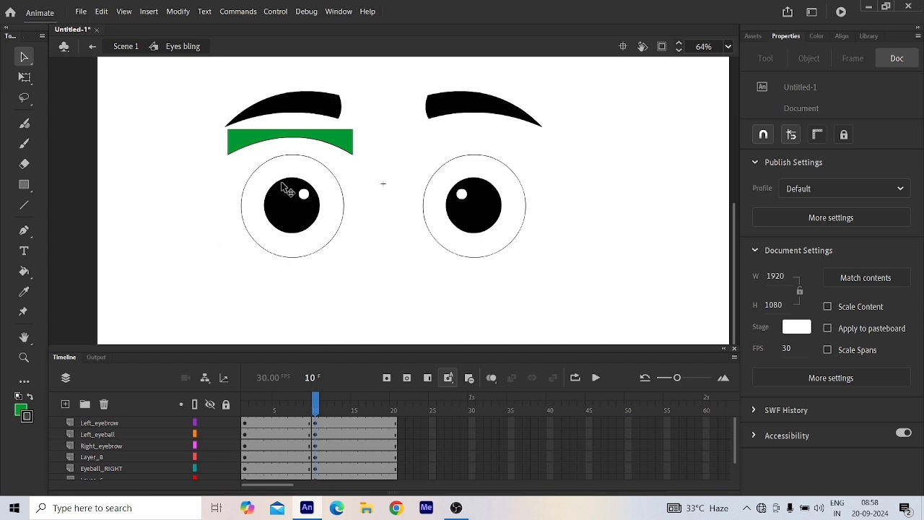
{"action": "left_click", "coordinate": [344, 147]}
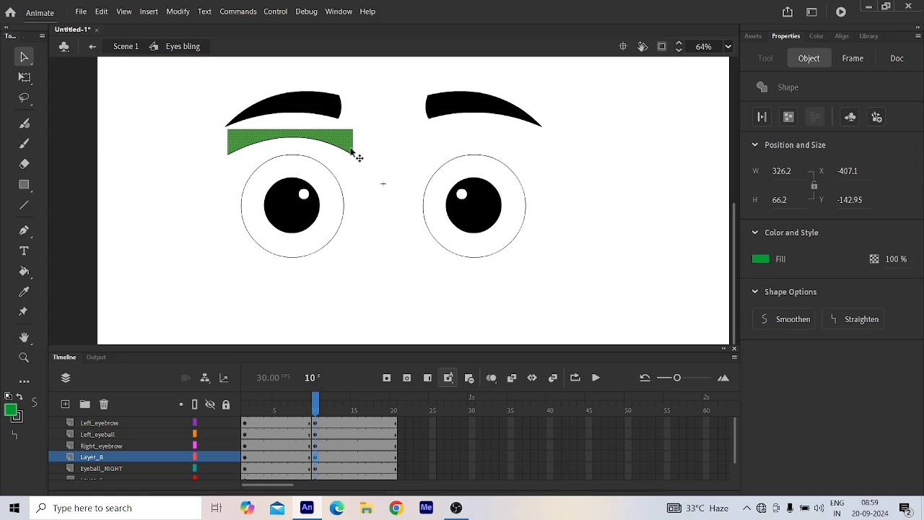
{"action": "left_click", "coordinate": [377, 159]}
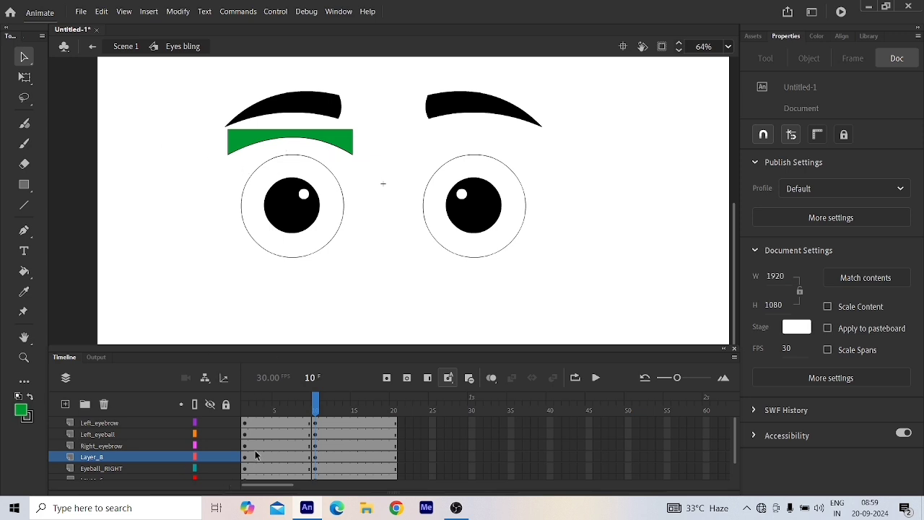
{"action": "left_click", "coordinate": [315, 459]}
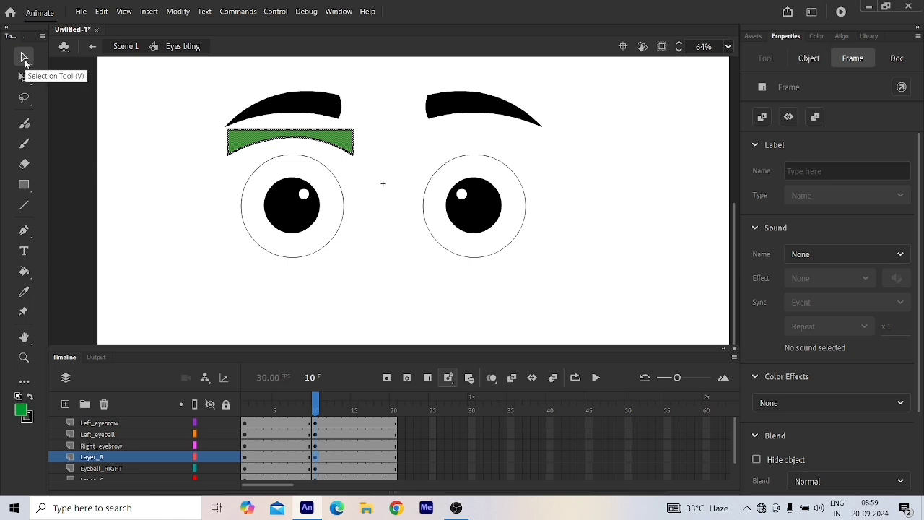
{"action": "left_click", "coordinate": [373, 166]}
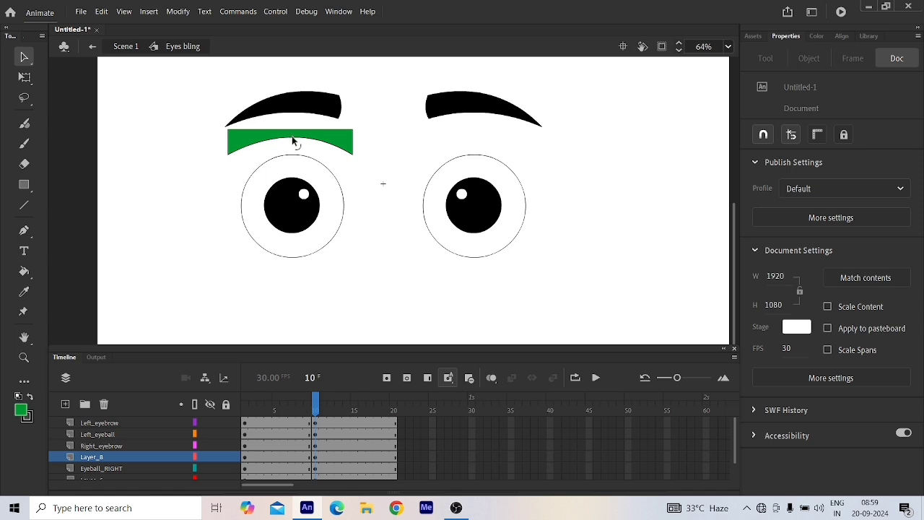
{"action": "left_click_drag", "start_coordinate": [294, 141], "coordinate": [294, 173]}
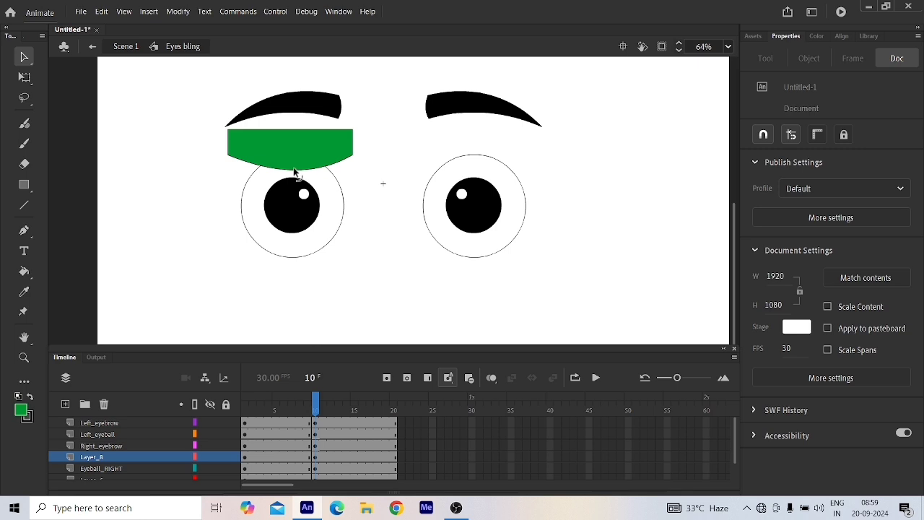
Move the eyelid's two lower corner points straight down with the Subselection tool until the curved edge meets the eye's bottom, checking coverage in outline view
{"action": "left_click", "coordinate": [26, 59]}
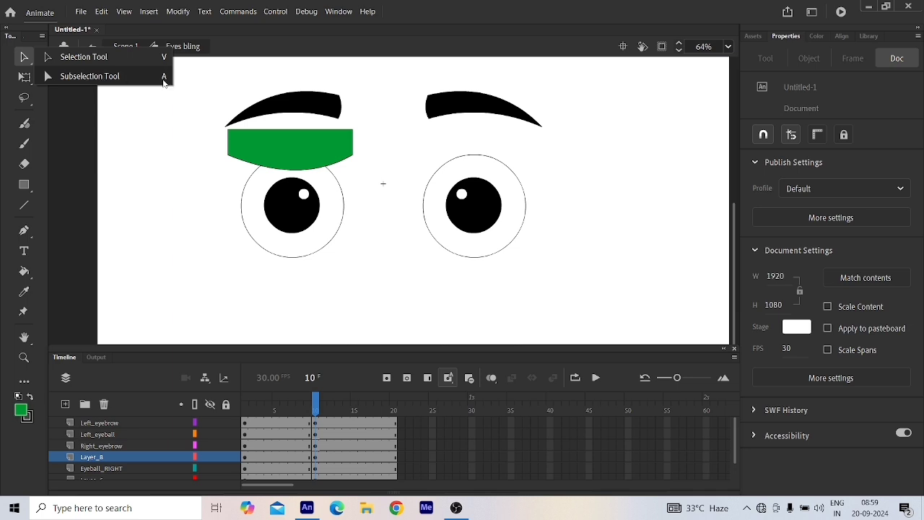
{"action": "left_click", "coordinate": [77, 77]}
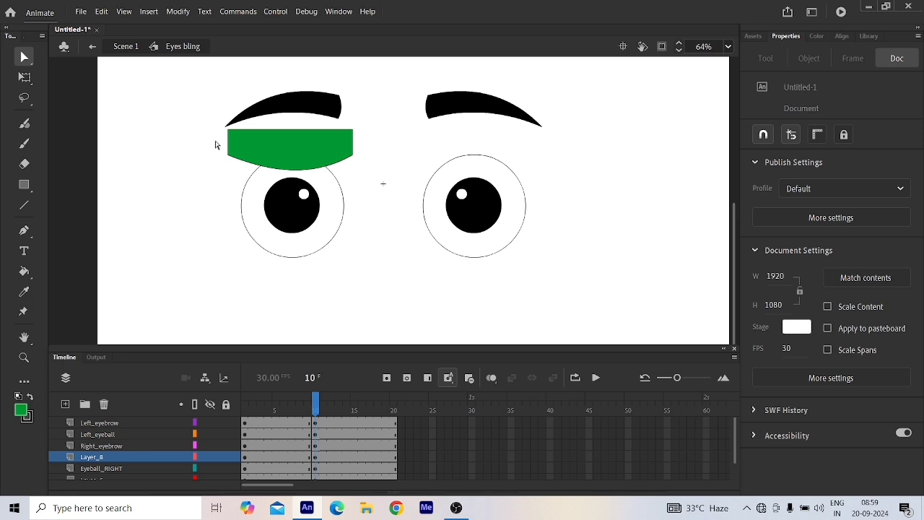
{"action": "left_click_drag", "start_coordinate": [214, 148], "coordinate": [238, 179]}
{"action": "left_click_drag", "start_coordinate": [369, 187], "coordinate": [337, 146]}
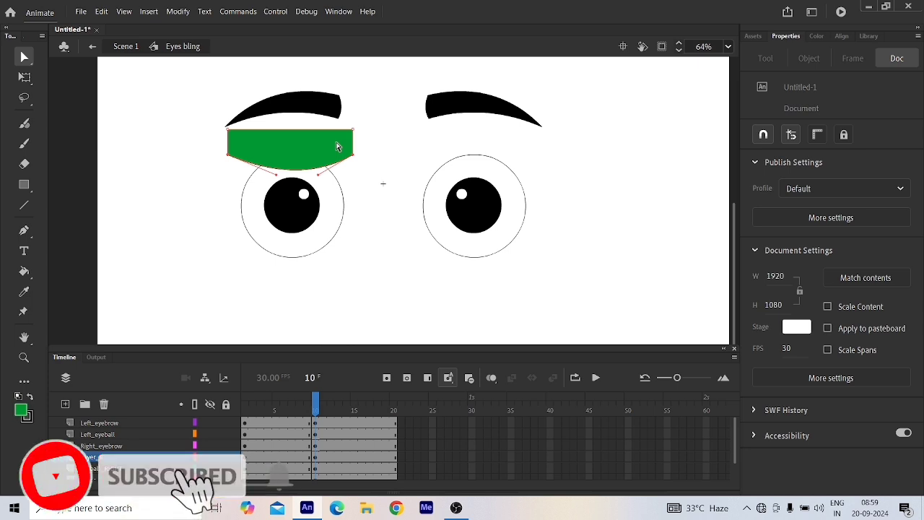
{"action": "key", "text": "Down"}
{"action": "key", "text": "Down"}
{"action": "key", "text": "Down"}
{"action": "key", "text": "Down"}
{"action": "key", "text": "Down"}
{"action": "key", "text": "Down"}
{"action": "key", "text": "Down"}
{"action": "key", "text": "Down"}
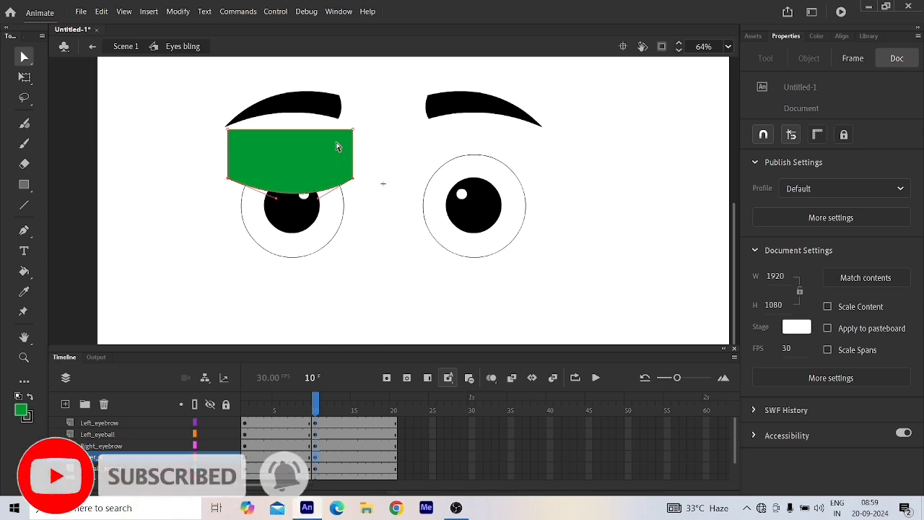
{"action": "key", "text": "Down"}
{"action": "key", "text": "Down"}
{"action": "key", "text": "Down"}
{"action": "key", "text": "Down"}
{"action": "key", "text": "Down"}
{"action": "key", "text": "Down"}
{"action": "key", "text": "Down"}
{"action": "key", "text": "Down"}
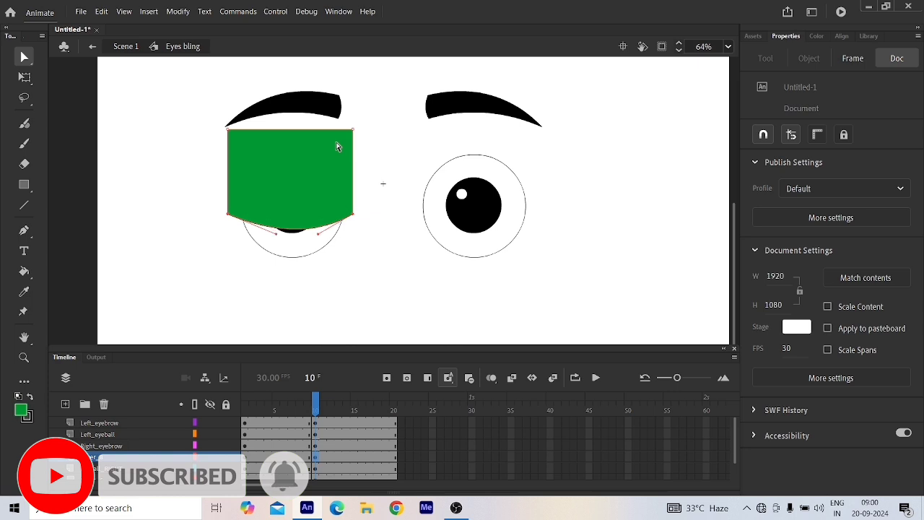
{"action": "key", "text": "Down"}
{"action": "key", "text": "Down"}
{"action": "key", "text": "Down"}
{"action": "key", "text": "Down"}
{"action": "key", "text": "Down"}
{"action": "key", "text": "Down"}
{"action": "key", "text": "Down"}
{"action": "key", "text": "Down"}
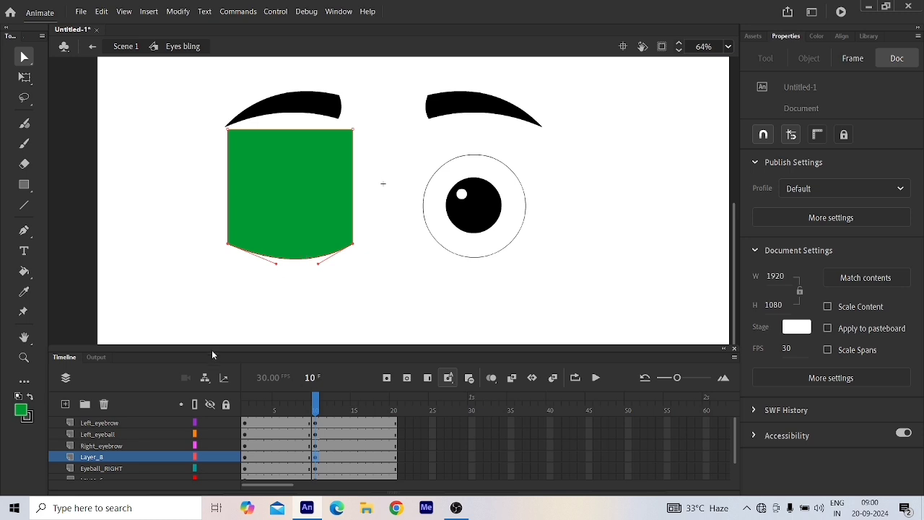
{"action": "left_click", "coordinate": [194, 457]}
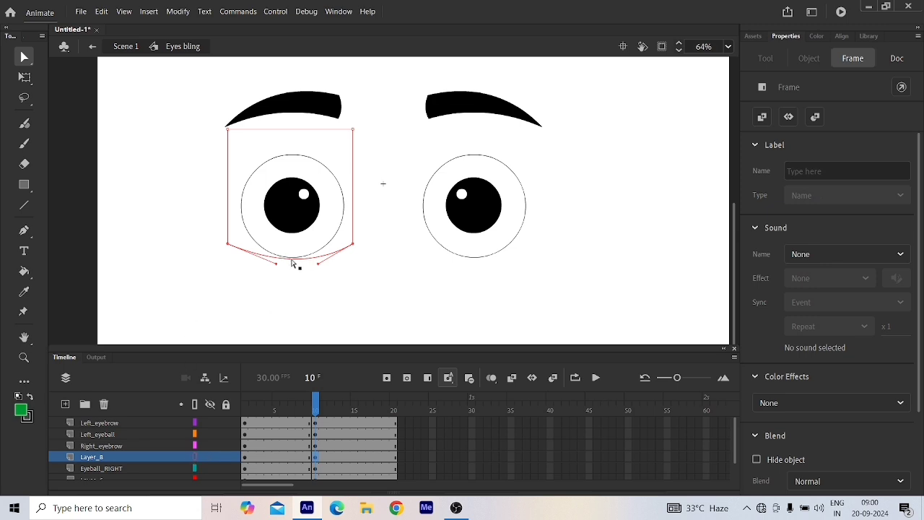
{"action": "left_click", "coordinate": [195, 459]}
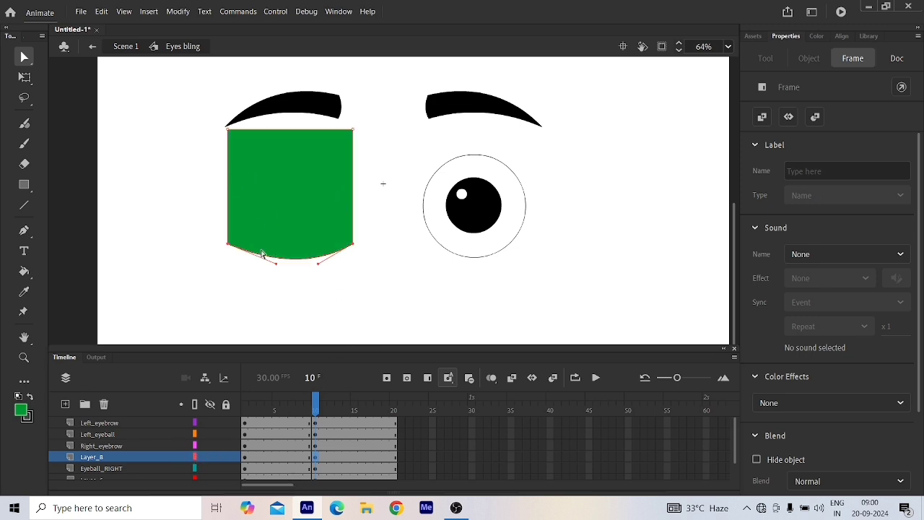
{"action": "left_click", "coordinate": [376, 254]}
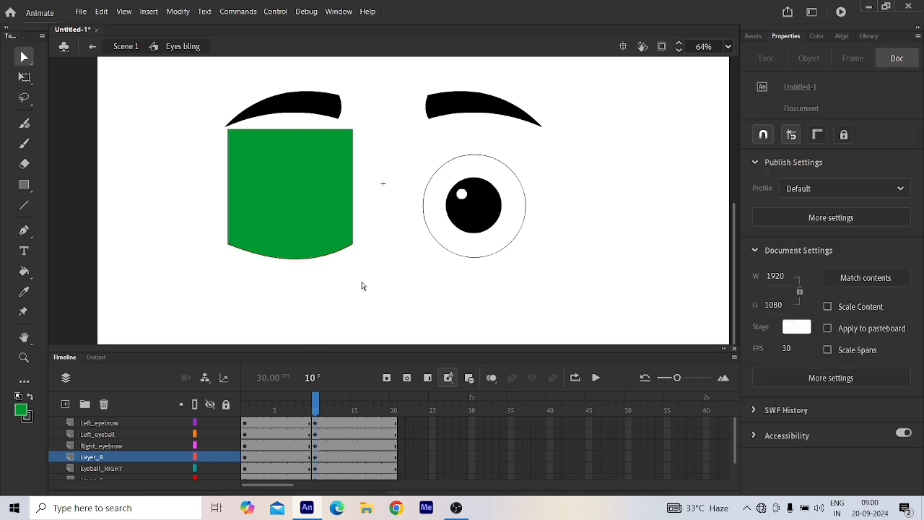
Copy Layer_8's frame 1 keyframe to frame 20, create shape tweens between its three keyframes, and preview the blink by scrubbing
{"action": "left_click", "coordinate": [247, 458]}
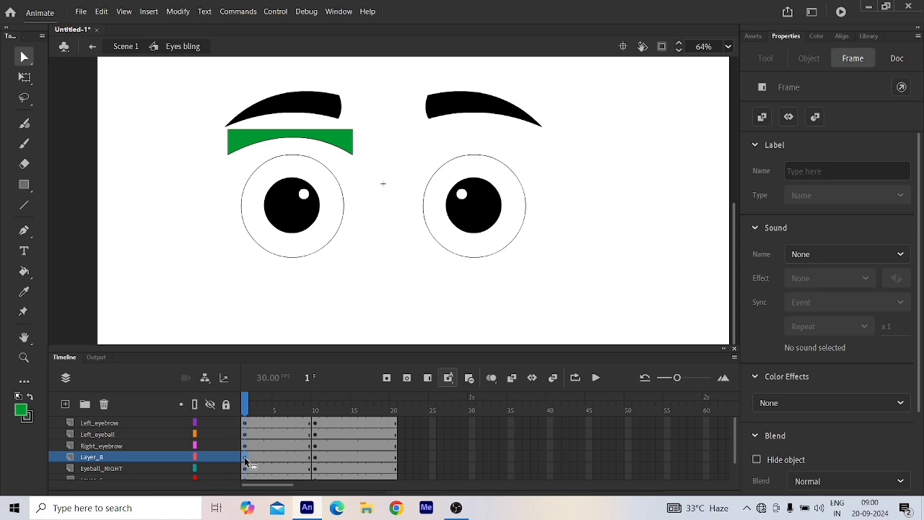
{"action": "left_click_drag", "start_coordinate": [244, 456], "coordinate": [395, 458]}
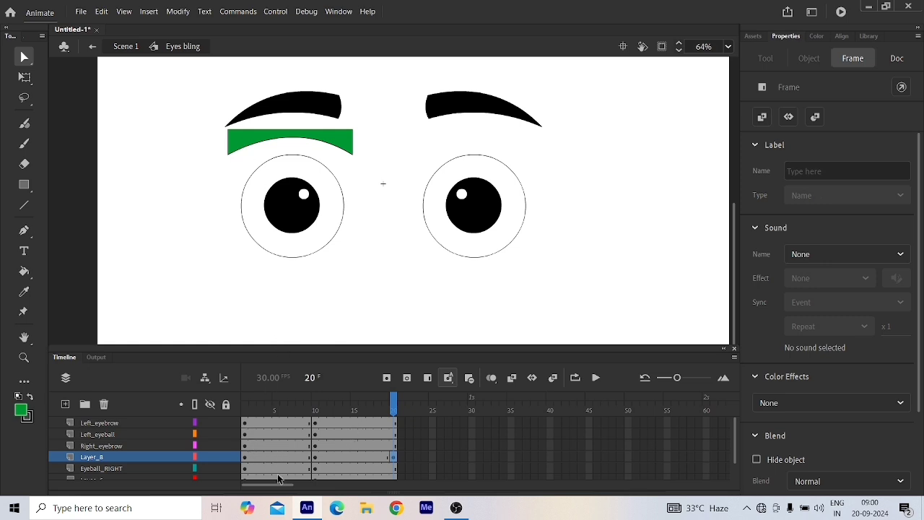
{"action": "left_click_drag", "start_coordinate": [278, 457], "coordinate": [333, 454]}
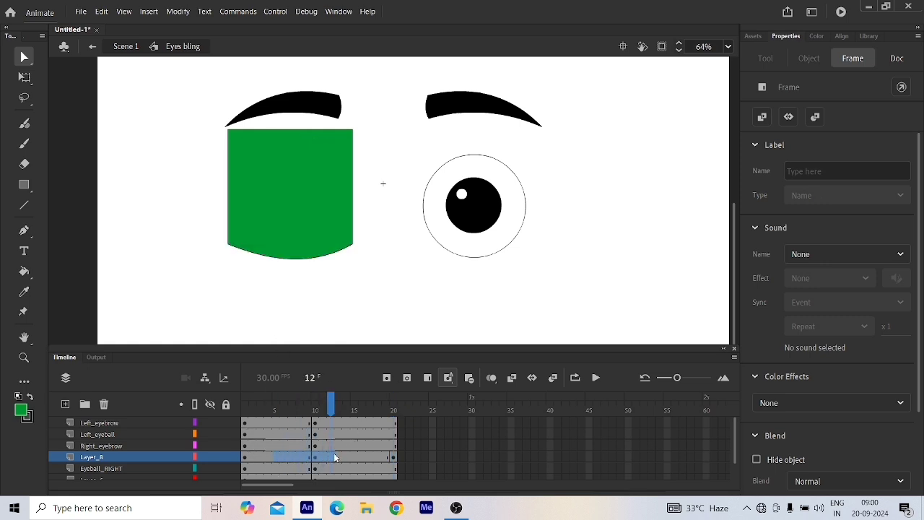
{"action": "right_click", "coordinate": [297, 460]}
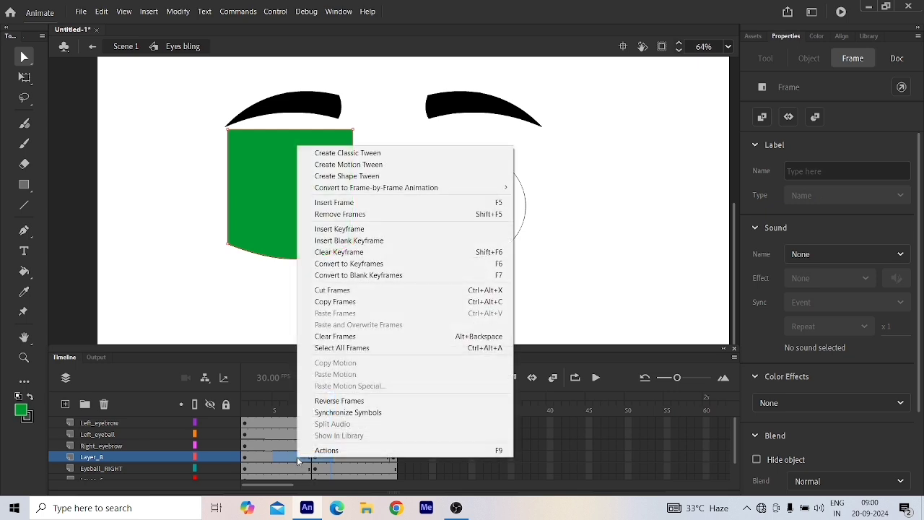
{"action": "left_click", "coordinate": [339, 178]}
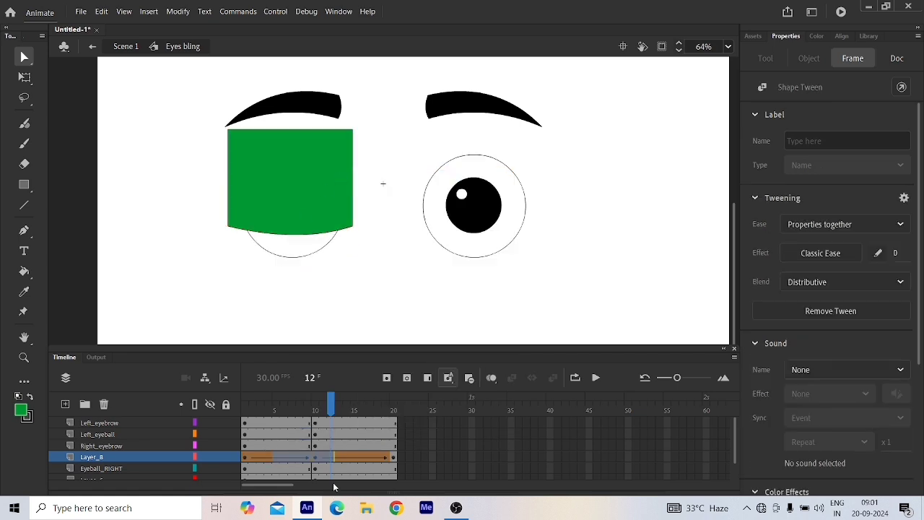
{"action": "left_click_drag", "start_coordinate": [335, 408], "coordinate": [217, 496]}
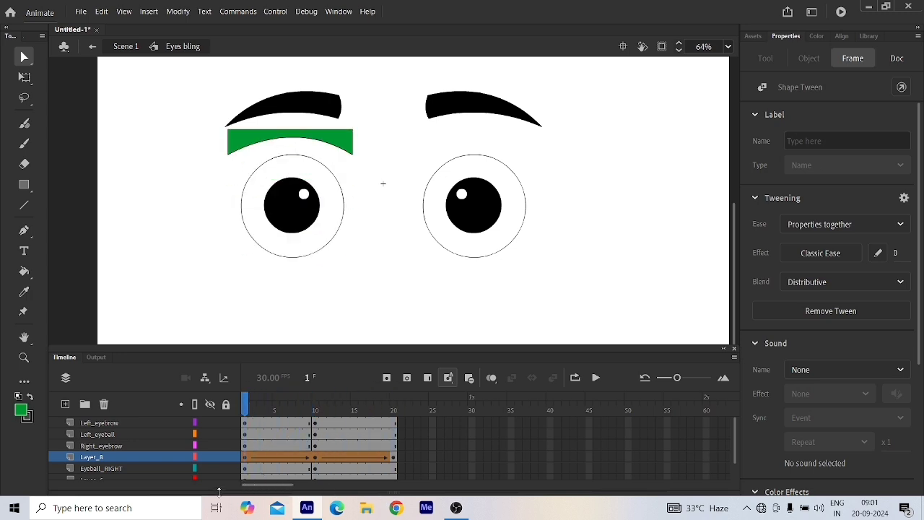
{"action": "left_click", "coordinate": [244, 402]}
{"action": "left_click_drag", "start_coordinate": [244, 402], "coordinate": [243, 426]}
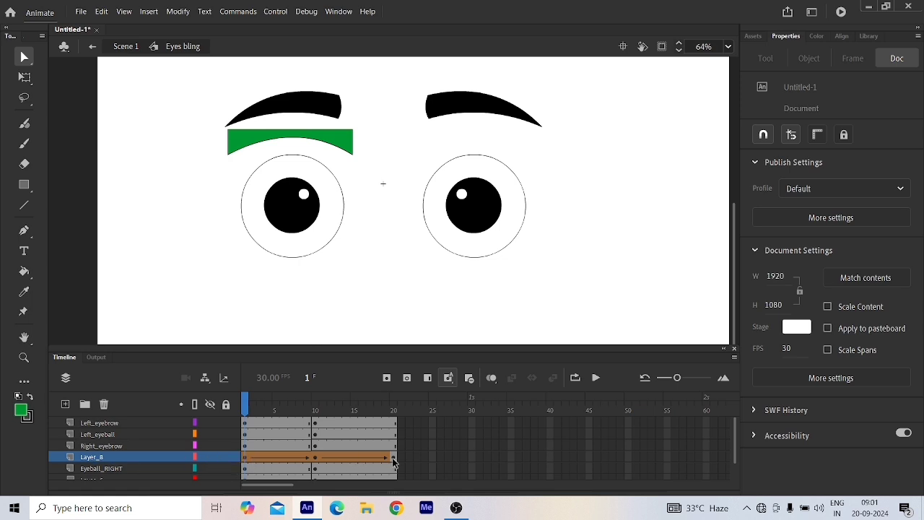
Rename the eyelid layer Layer_8 as Blink
{"action": "double_click", "coordinate": [94, 458]}
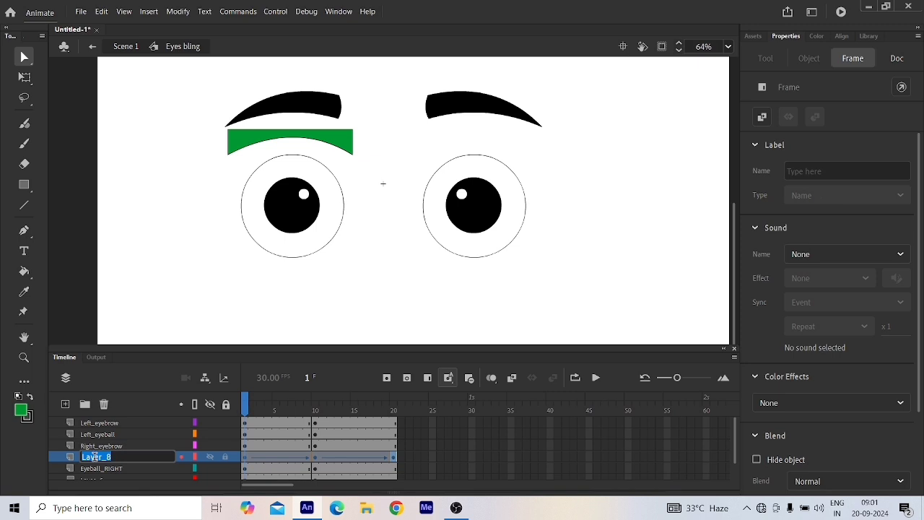
{"action": "type", "text": "Blink"}
{"action": "key", "text": "Return"}
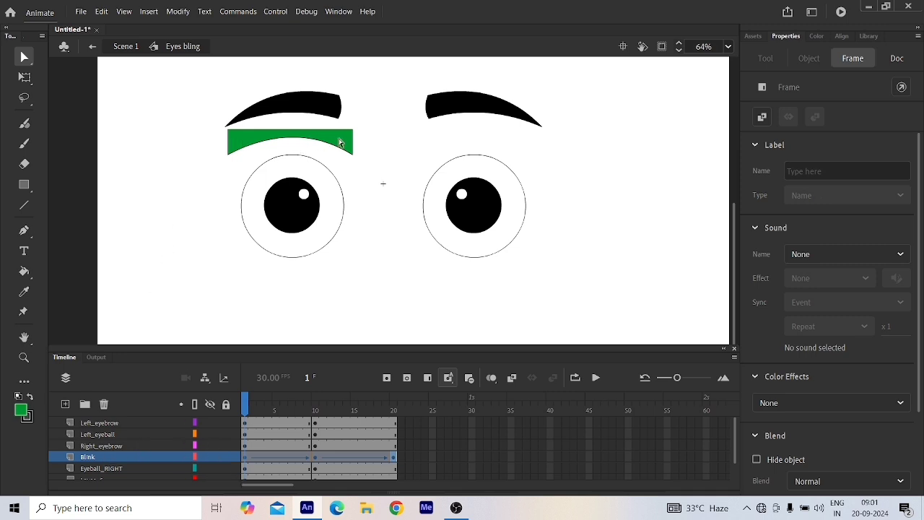
Add a new layer directly above the Blink layer and select its first frame
{"action": "left_click", "coordinate": [26, 58]}
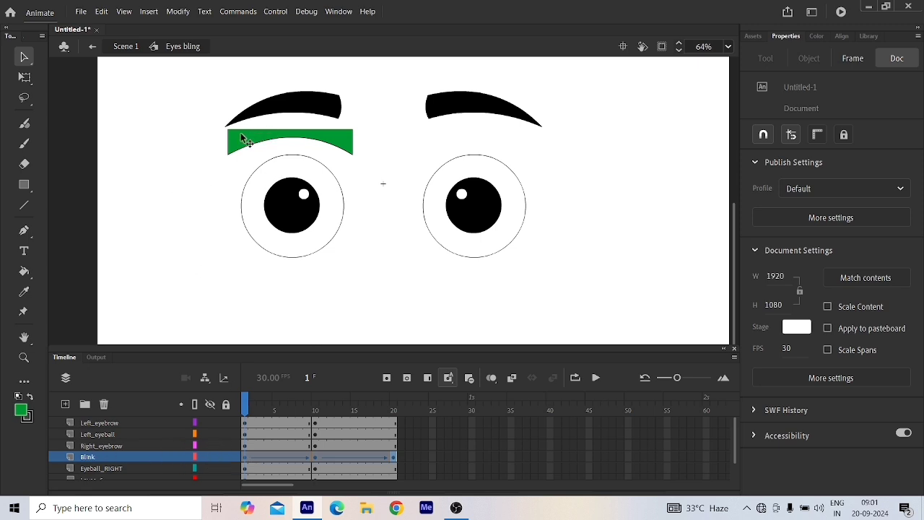
{"action": "left_click", "coordinate": [107, 457]}
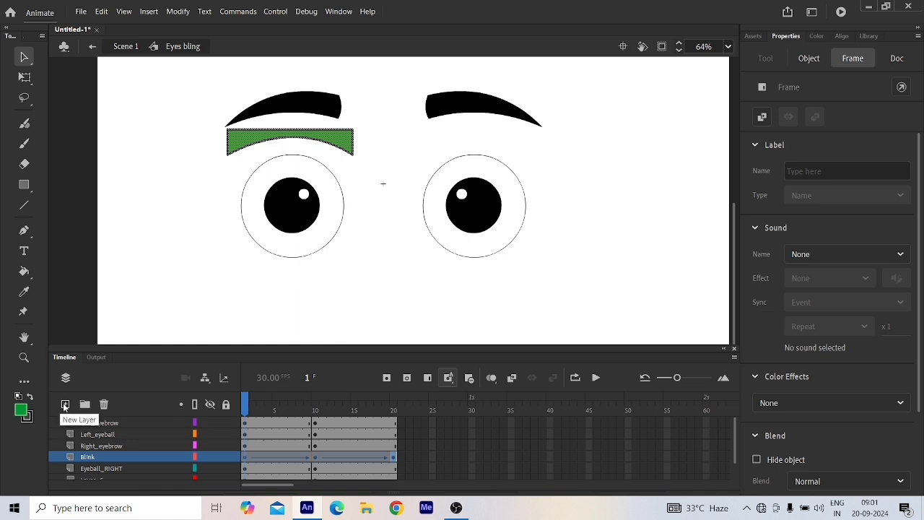
{"action": "left_click", "coordinate": [65, 404]}
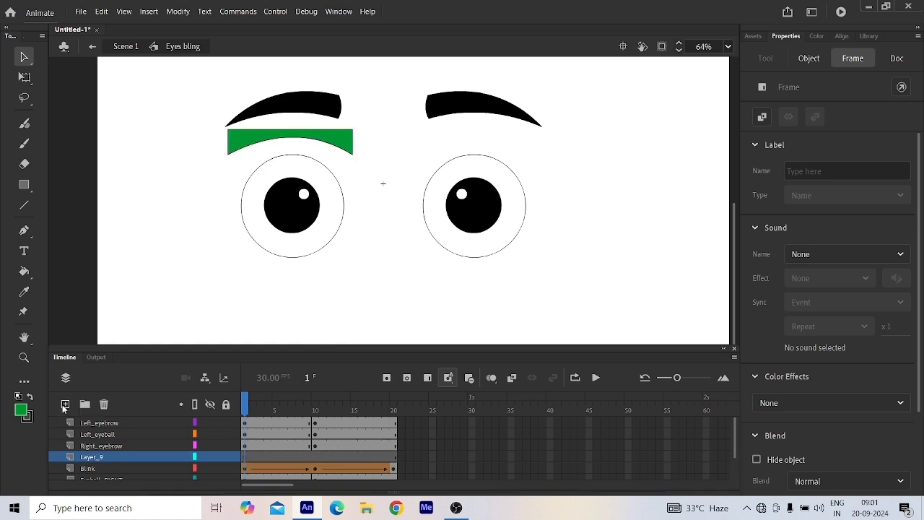
{"action": "left_click", "coordinate": [244, 459]}
Copy the right eye's white circle group from Layer_7 and paste it in place at frame 1 of Layer_9
{"action": "left_click", "coordinate": [306, 256]}
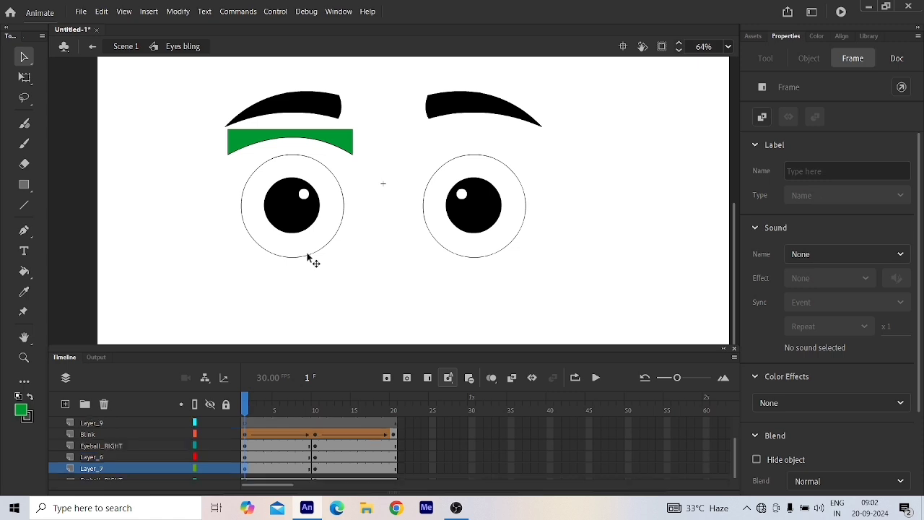
{"action": "left_click", "coordinate": [303, 218]}
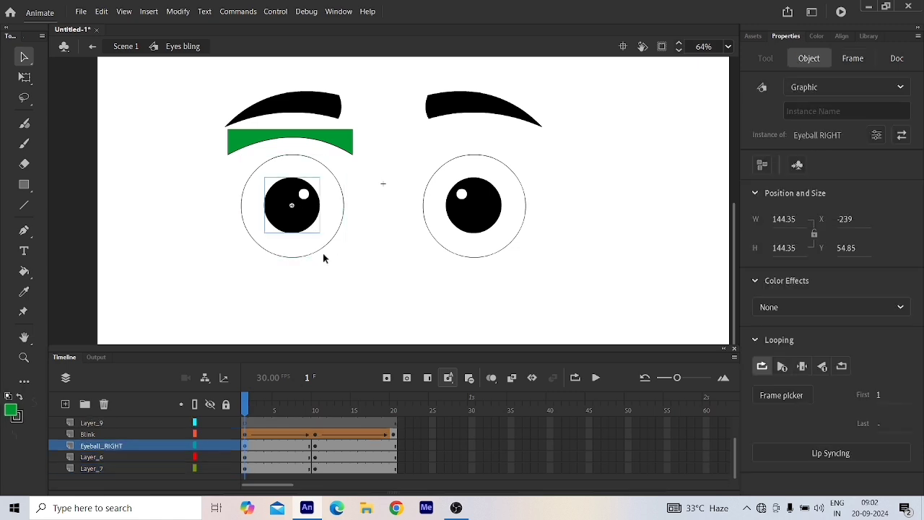
{"action": "left_click", "coordinate": [323, 253]}
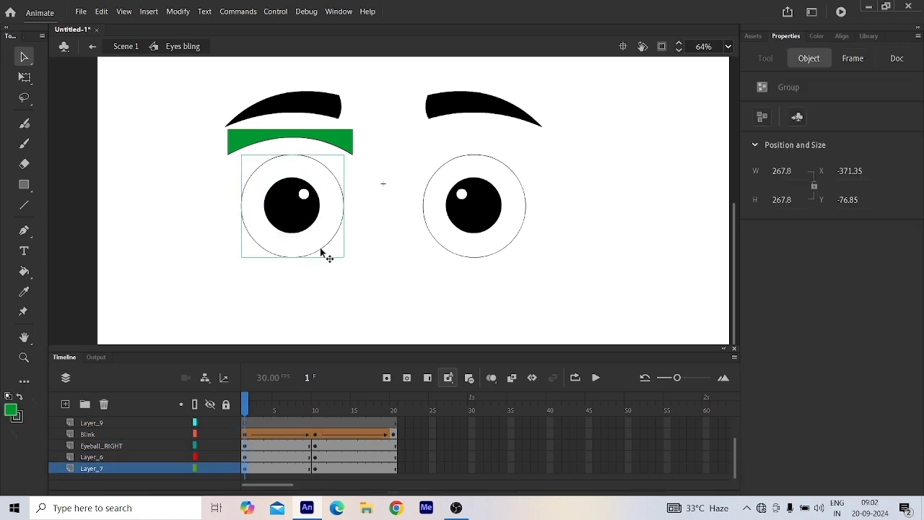
{"action": "double_click", "coordinate": [322, 253]}
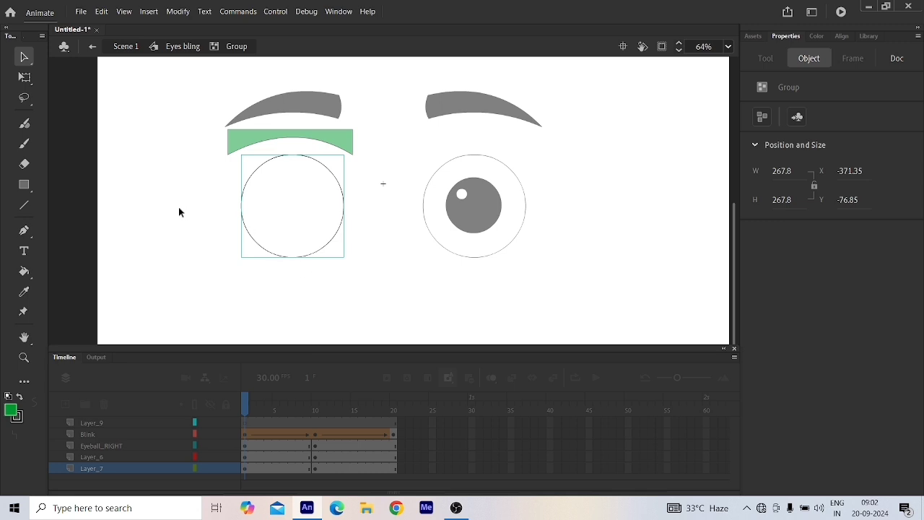
{"action": "left_click", "coordinate": [93, 46]}
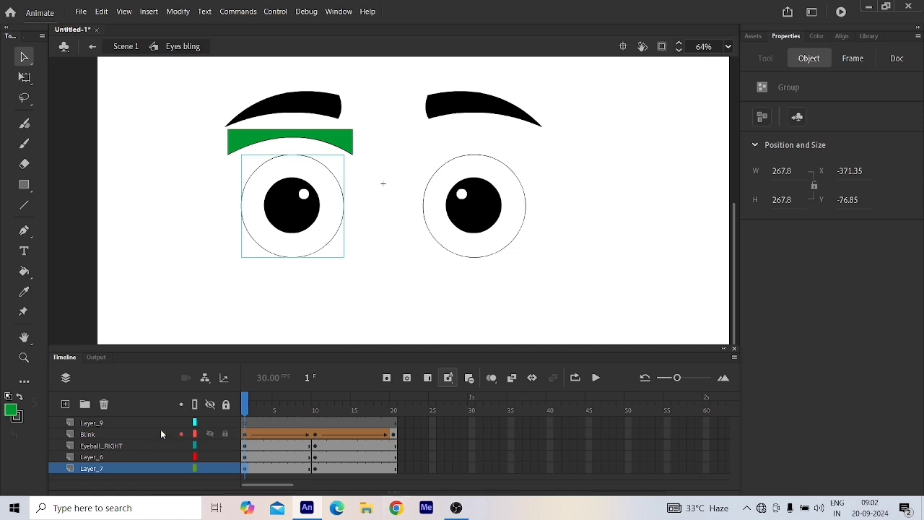
{"action": "left_click", "coordinate": [245, 425]}
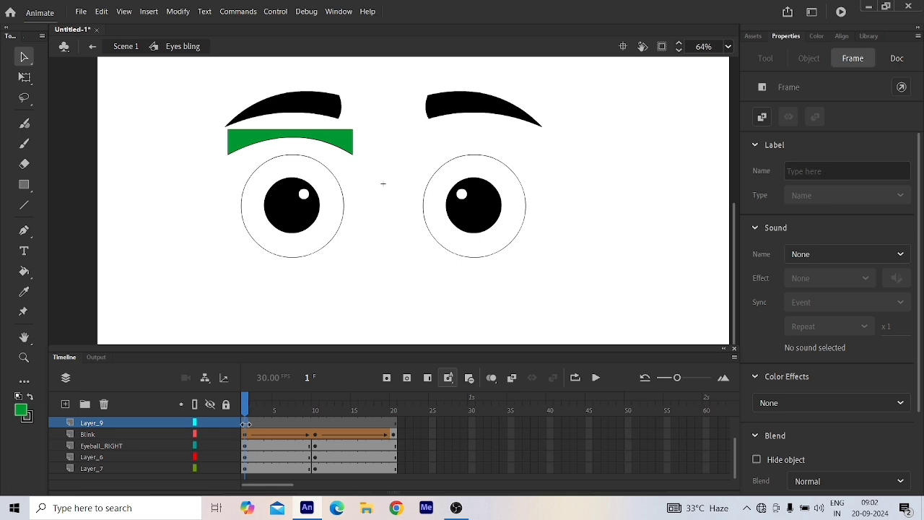
{"action": "left_click", "coordinate": [246, 425]}
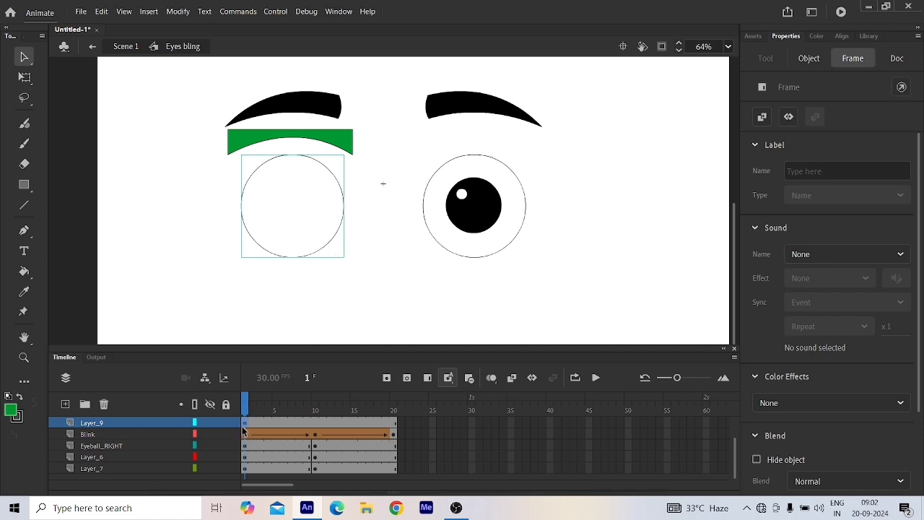
{"action": "left_click_drag", "start_coordinate": [242, 431], "coordinate": [244, 426]}
Rename Layer_9 as Mask and convert it into a mask layer over the Blink layer
{"action": "double_click", "coordinate": [94, 424]}
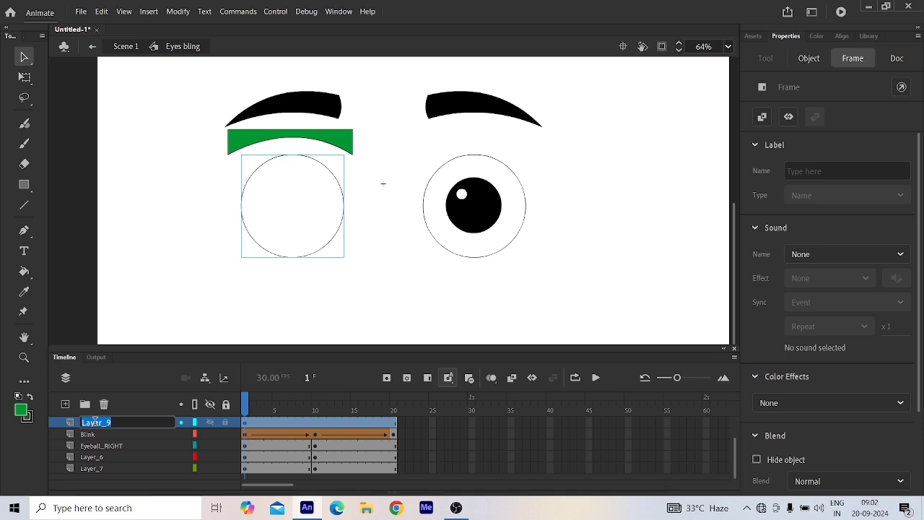
{"action": "type", "text": "Mask"}
{"action": "key", "text": "Return"}
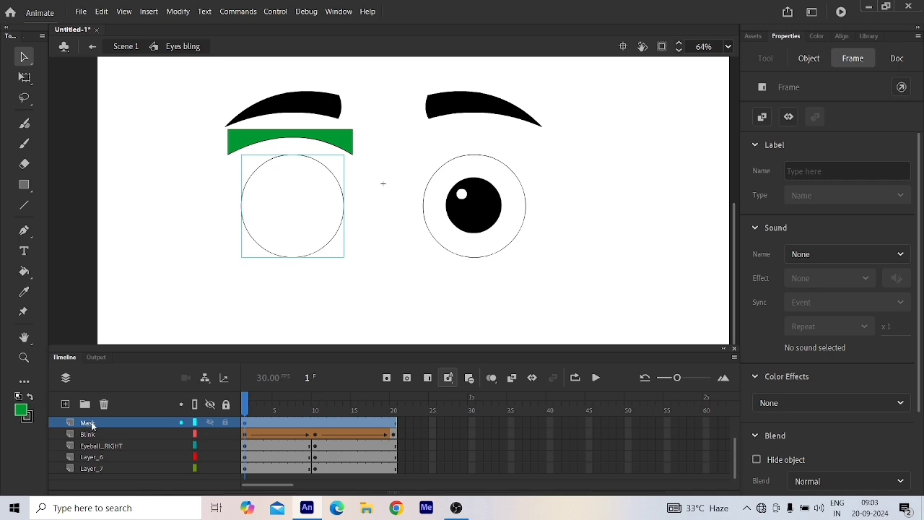
{"action": "right_click", "coordinate": [93, 426]}
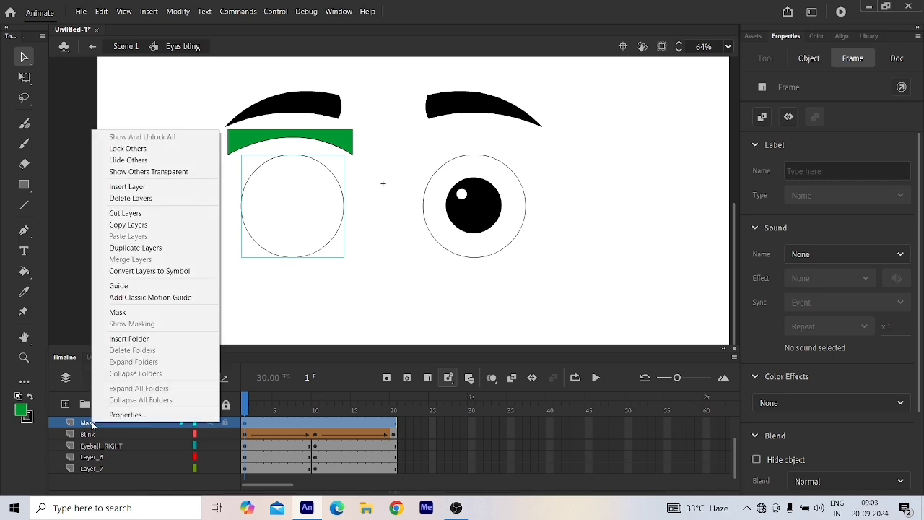
{"action": "left_click", "coordinate": [126, 313]}
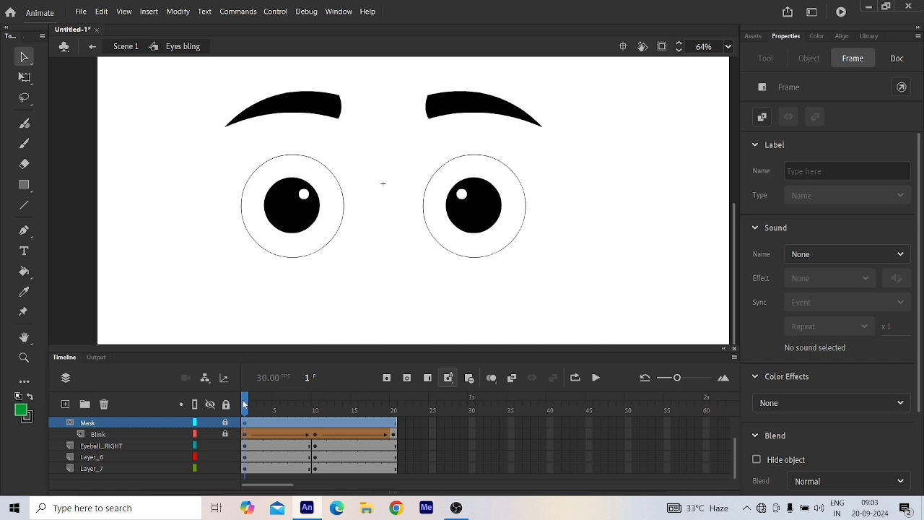
{"action": "left_click_drag", "start_coordinate": [245, 404], "coordinate": [244, 441]}
{"action": "left_click", "coordinate": [183, 202]}
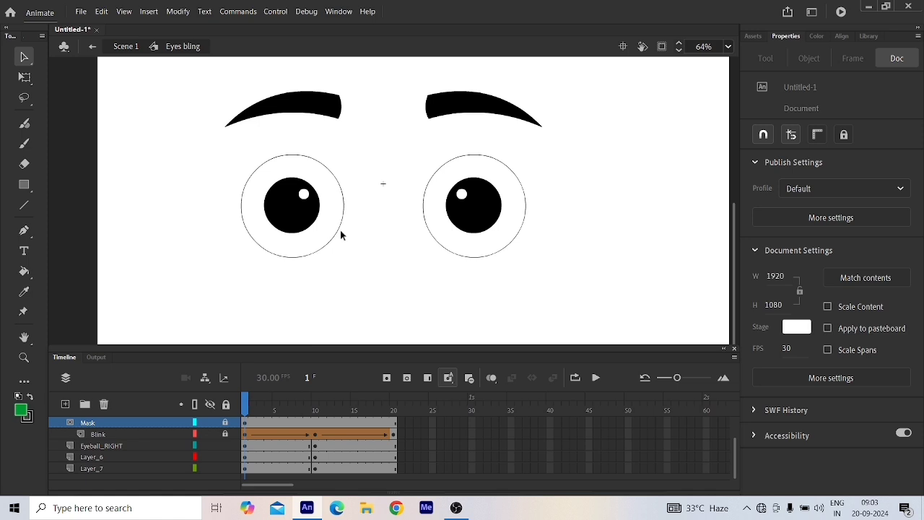
Add a new layer above Left_eyeball and draw a green rectangle about 311 by 50 px across the left eye at frame 1
{"action": "left_click", "coordinate": [486, 209]}
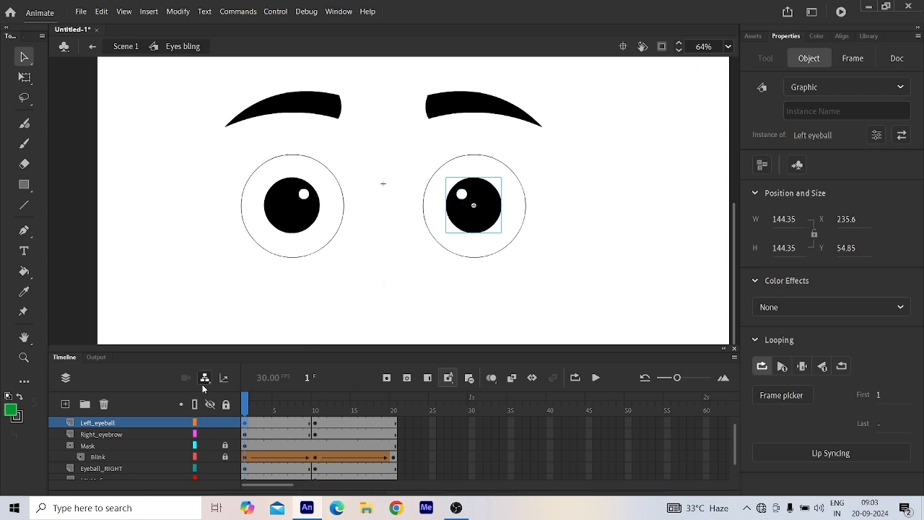
{"action": "left_click", "coordinate": [65, 405]}
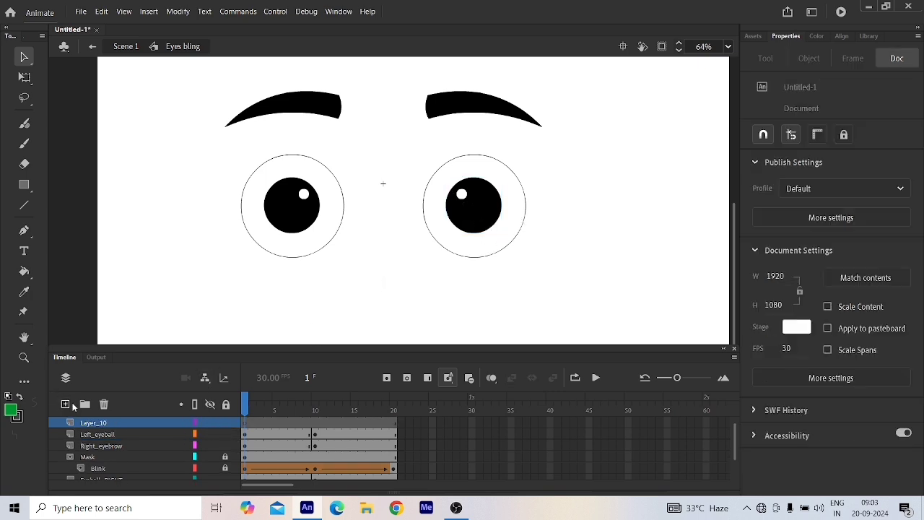
{"action": "left_click", "coordinate": [246, 423]}
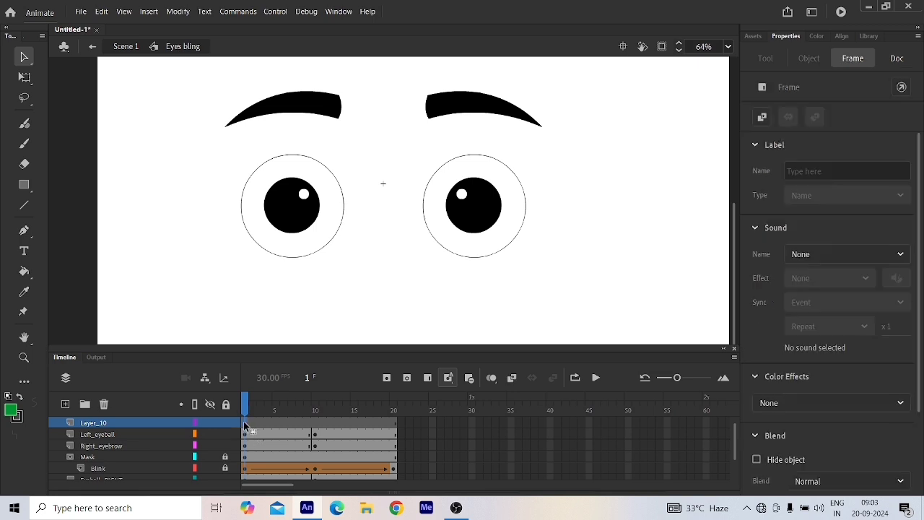
{"action": "left_click", "coordinate": [23, 186]}
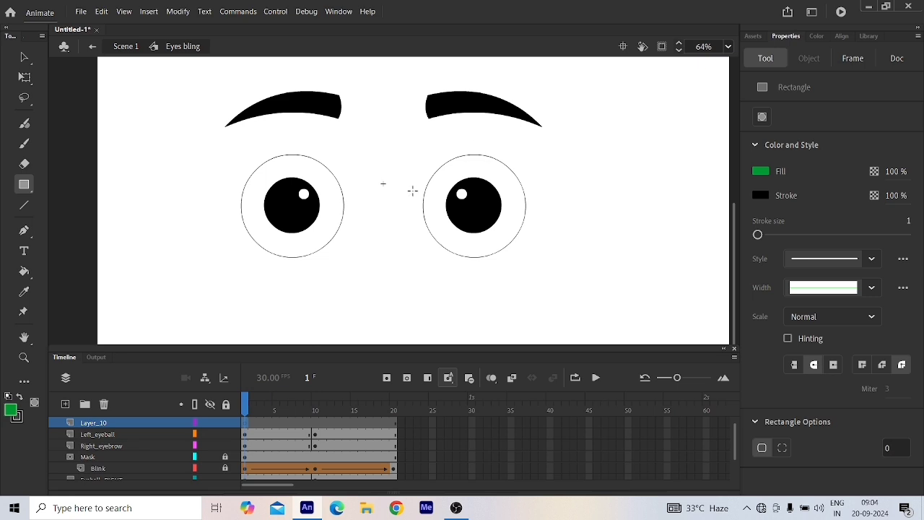
{"action": "mouse_move", "coordinate": [414, 198]}
{"action": "left_mouse_down"}
{"action": "mouse_move", "coordinate": [462, 217]}
{"action": "mouse_move", "coordinate": [534, 220]}
{"action": "left_mouse_up"}
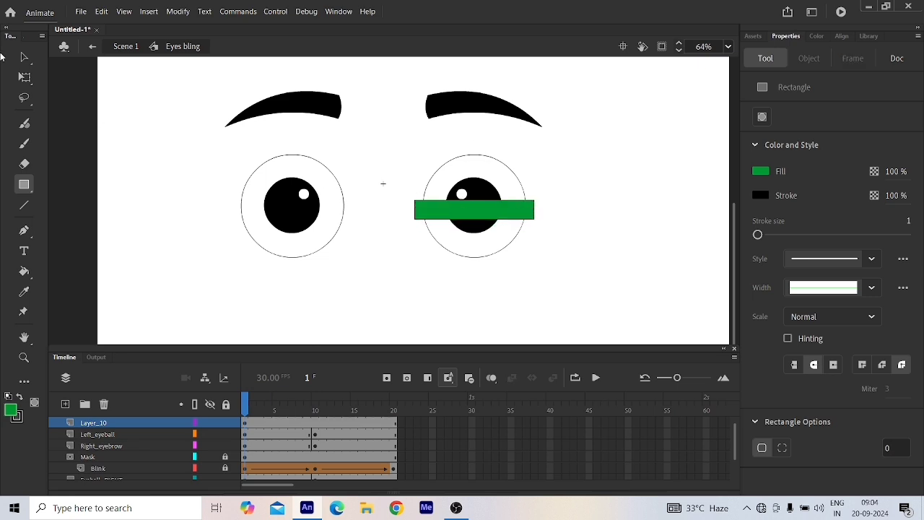
Move the green rectangle straight up to about Y -131, just above the left eye, and arch its lower edge upward
{"action": "left_click", "coordinate": [24, 57]}
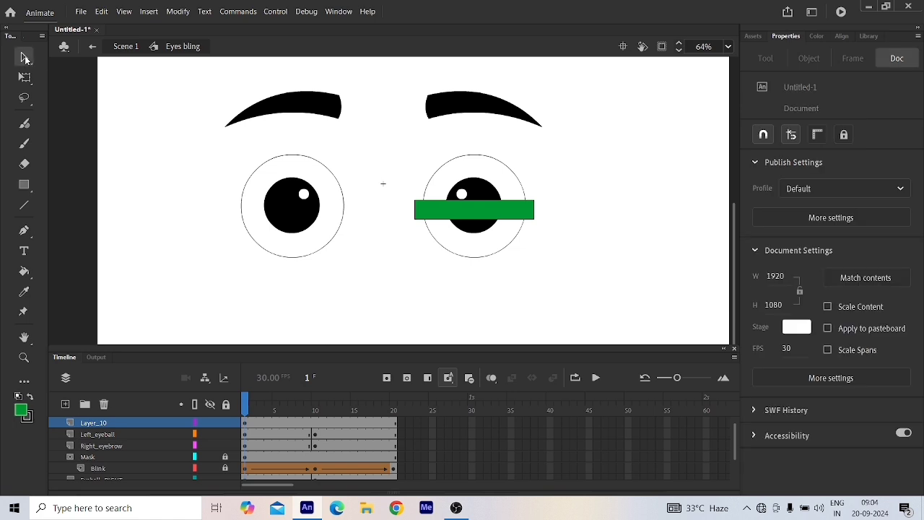
{"action": "left_click", "coordinate": [483, 217]}
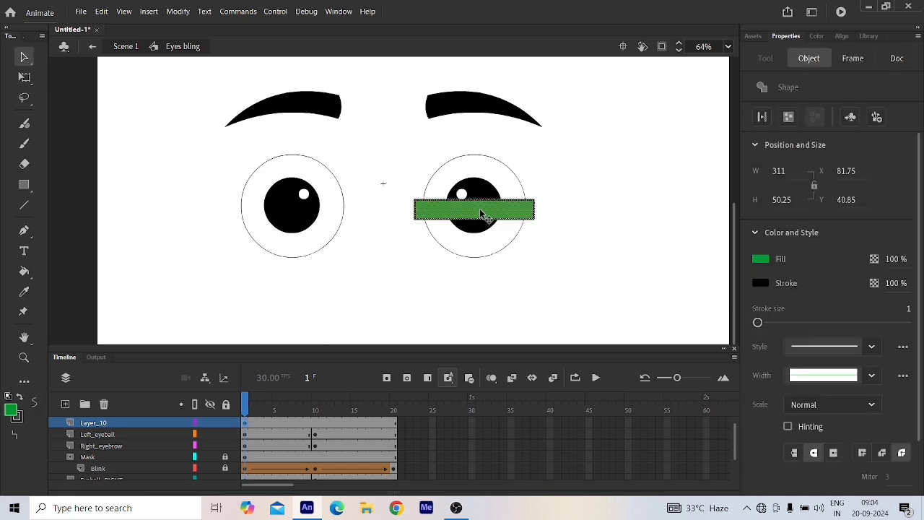
{"action": "key", "text": "Up"}
{"action": "key", "text": "Up"}
{"action": "key", "text": "Up"}
{"action": "key", "text": "Up"}
{"action": "key", "text": "Up"}
{"action": "key", "text": "Up"}
{"action": "key", "text": "Up"}
{"action": "key", "text": "Up"}
{"action": "key", "text": "Up"}
{"action": "key", "text": "Up"}
{"action": "key", "text": "Up"}
{"action": "key", "text": "Up"}
{"action": "key", "text": "Up"}
{"action": "key", "text": "Up"}
{"action": "key", "text": "Up"}
{"action": "key", "text": "Up"}
{"action": "key", "text": "Up"}
{"action": "key", "text": "Up"}
{"action": "key", "text": "Up"}
{"action": "key", "text": "Up"}
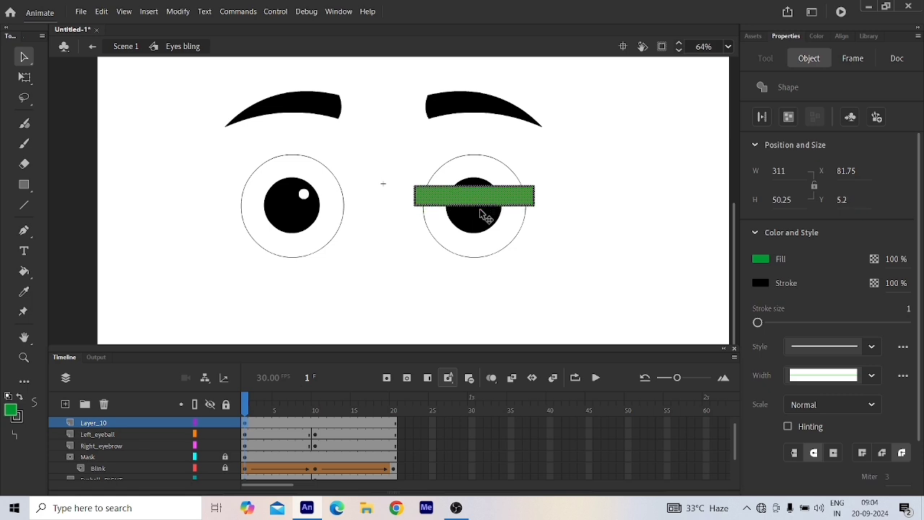
{"action": "key", "text": "Up"}
{"action": "key", "text": "Up"}
{"action": "key", "text": "Up"}
{"action": "key", "text": "Up"}
{"action": "key", "text": "Up"}
{"action": "key", "text": "Up"}
{"action": "key", "text": "Up"}
{"action": "key", "text": "Up"}
{"action": "key", "text": "Up"}
{"action": "key", "text": "Up"}
{"action": "key", "text": "Up"}
{"action": "key", "text": "Up"}
{"action": "key", "text": "Up"}
{"action": "key", "text": "Up"}
{"action": "key", "text": "Up"}
{"action": "key", "text": "Up"}
{"action": "key", "text": "Up"}
{"action": "key", "text": "Up"}
{"action": "key", "text": "Up"}
{"action": "key", "text": "Up"}
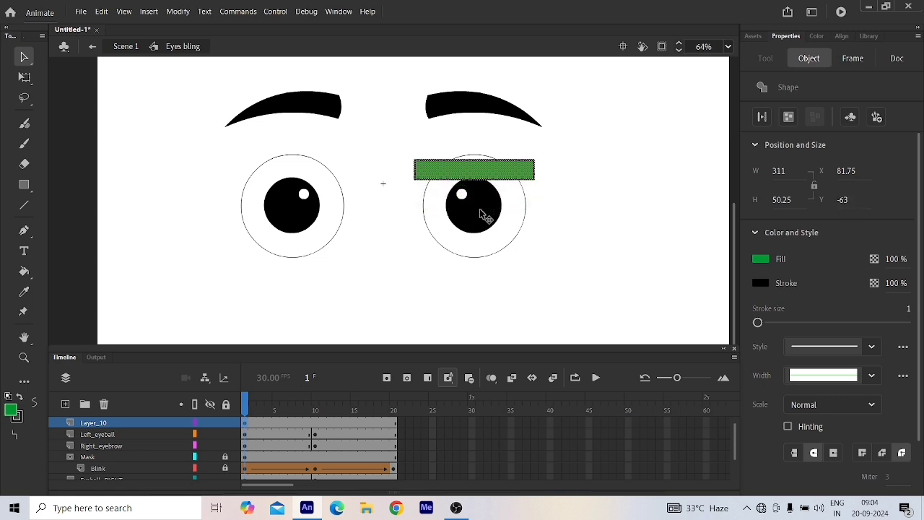
{"action": "key", "text": "Up"}
{"action": "key", "text": "Up"}
{"action": "key", "text": "Up"}
{"action": "key", "text": "Up"}
{"action": "key", "text": "Up"}
{"action": "key", "text": "Up"}
{"action": "key", "text": "Up"}
{"action": "key", "text": "Up"}
{"action": "key", "text": "Up"}
{"action": "key", "text": "Up"}
{"action": "key", "text": "Up"}
{"action": "key", "text": "Up"}
{"action": "key", "text": "Up"}
{"action": "key", "text": "Up"}
{"action": "key", "text": "Up"}
{"action": "key", "text": "Up"}
{"action": "key", "text": "Up"}
{"action": "key", "text": "Up"}
{"action": "key", "text": "Up"}
{"action": "key", "text": "Up"}
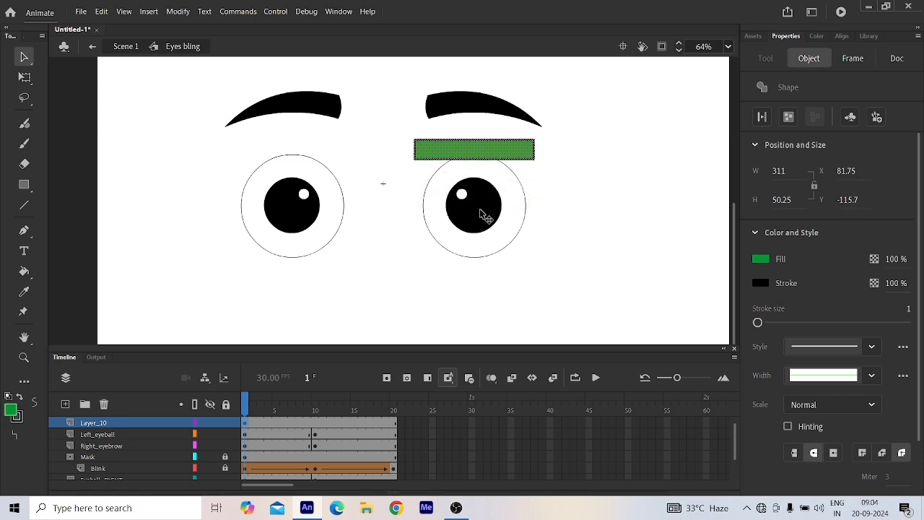
{"action": "key", "text": "Up"}
{"action": "key", "text": "Up"}
{"action": "key", "text": "Up"}
{"action": "key", "text": "Up"}
{"action": "key", "text": "Up"}
{"action": "key", "text": "Up"}
{"action": "key", "text": "Up"}
{"action": "key", "text": "Up"}
{"action": "key", "text": "Up"}
{"action": "key", "text": "Up"}
{"action": "key", "text": "Up"}
{"action": "key", "text": "Up"}
{"action": "key", "text": "Up"}
{"action": "key", "text": "Up"}
{"action": "key", "text": "Up"}
{"action": "key", "text": "Up"}
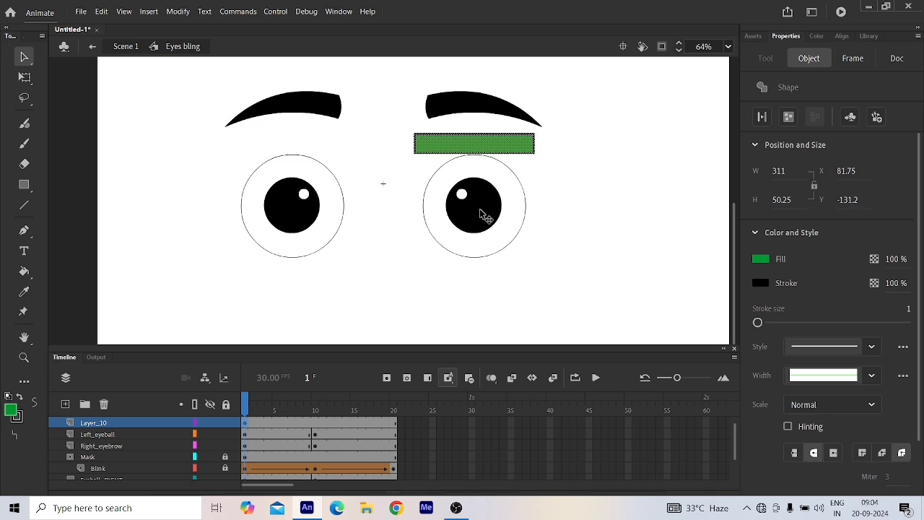
{"action": "left_click", "coordinate": [565, 174]}
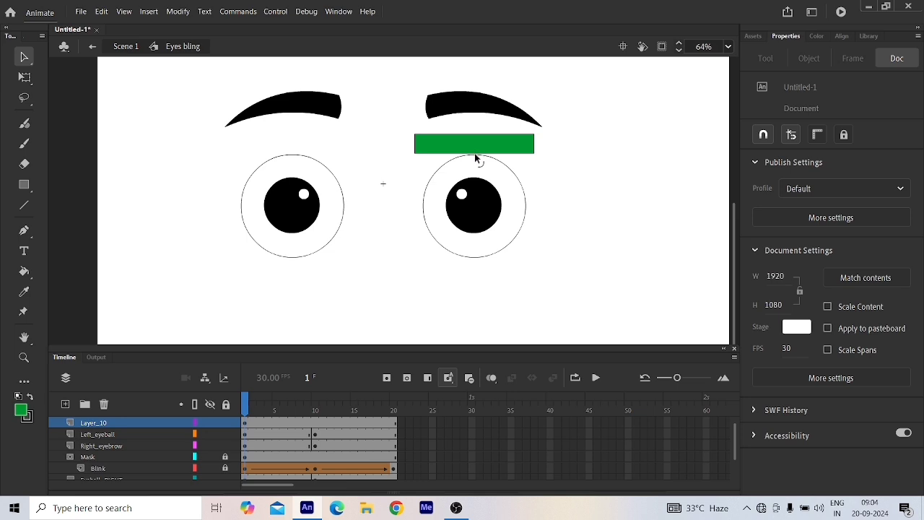
{"action": "left_click_drag", "start_coordinate": [475, 153], "coordinate": [474, 138]}
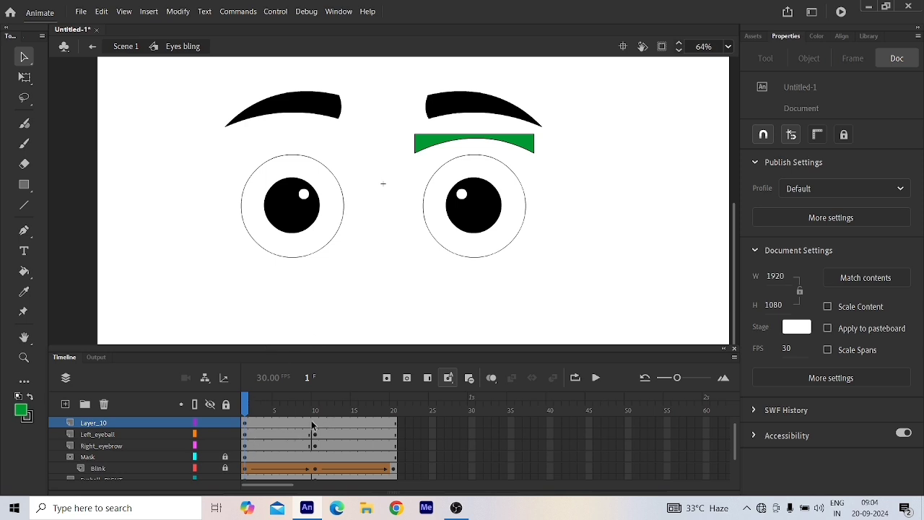
Insert keyframes for the left eyelid at frames 20 and 10 of Layer_10
{"action": "left_click", "coordinate": [393, 424]}
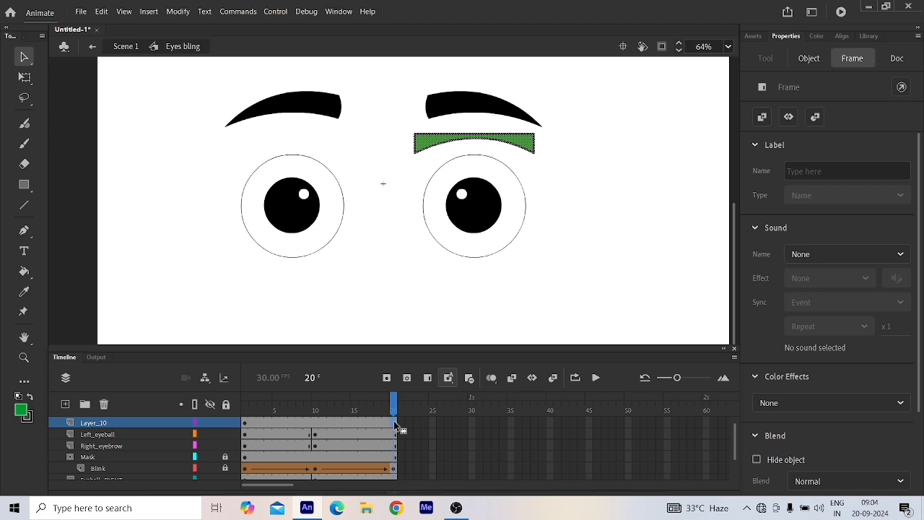
{"action": "key", "text": "F6"}
{"action": "left_click", "coordinate": [315, 424]}
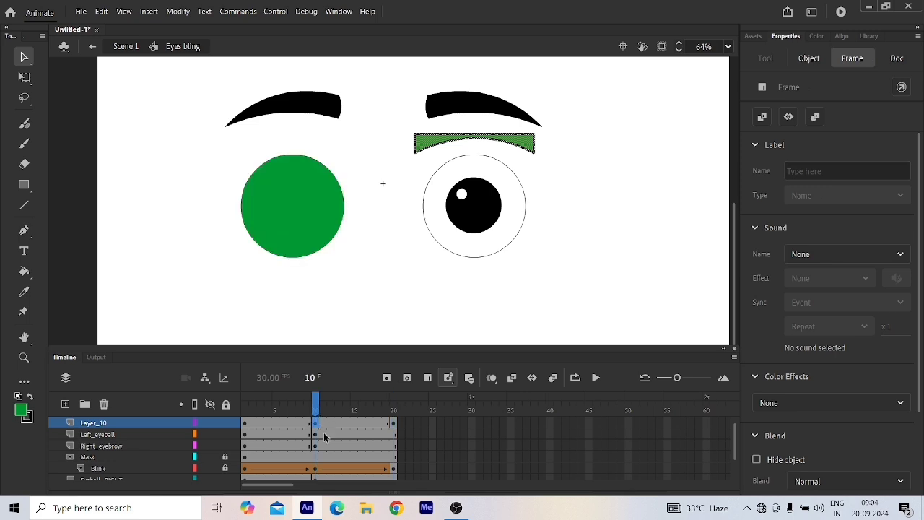
At frame 10, bow the left eyelid's lower edge downward and lower its two bottom anchor points with Subselection until it covers the eye
{"action": "left_click", "coordinate": [551, 195]}
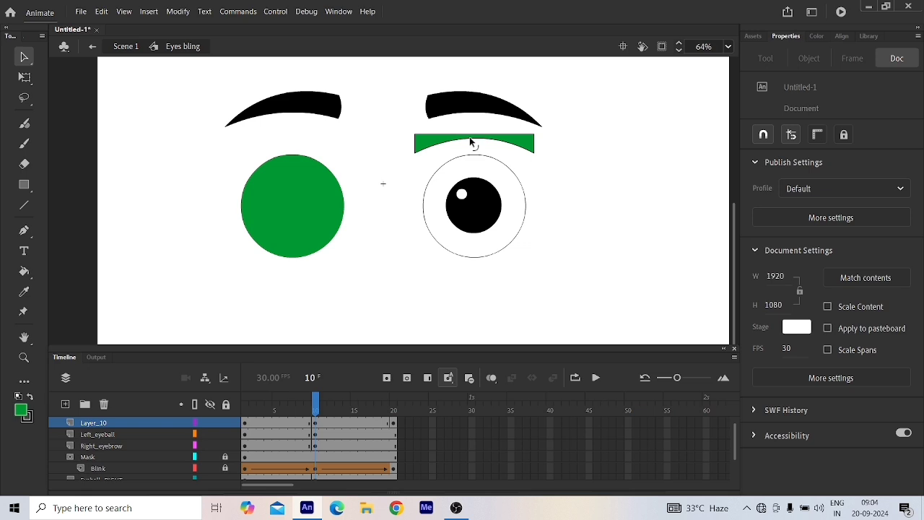
{"action": "left_click_drag", "start_coordinate": [470, 143], "coordinate": [474, 171]}
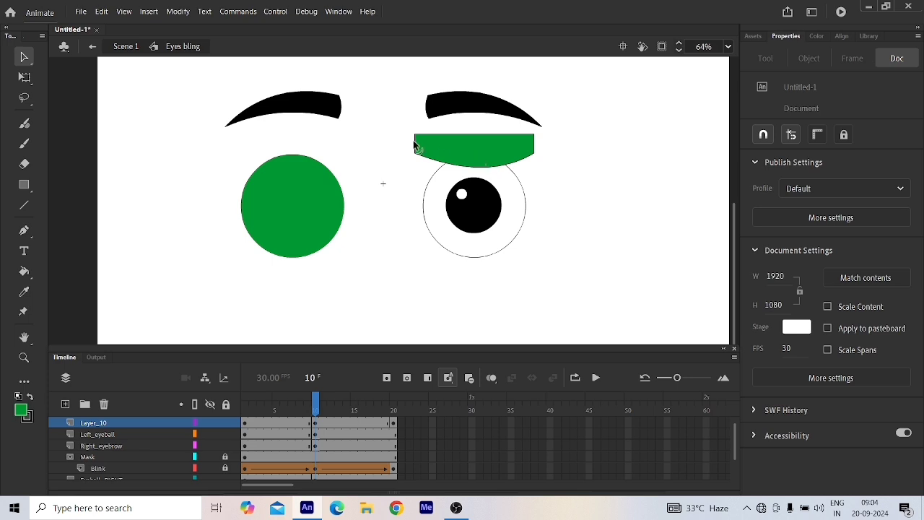
{"action": "left_click", "coordinate": [26, 62]}
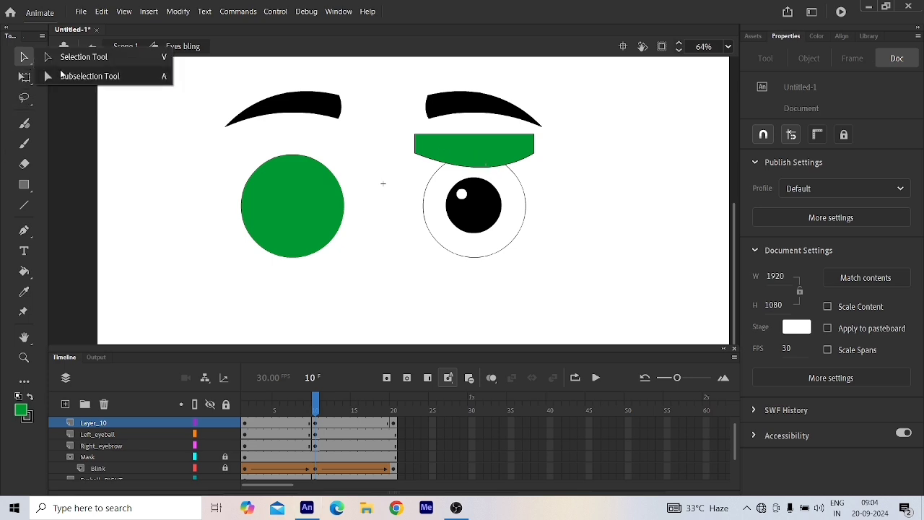
{"action": "left_click", "coordinate": [75, 76]}
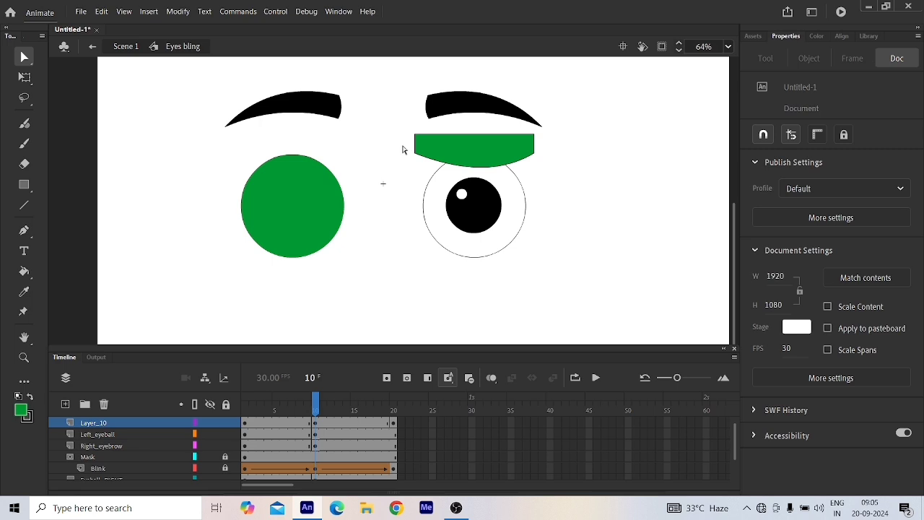
{"action": "left_click_drag", "start_coordinate": [403, 146], "coordinate": [428, 174]}
{"action": "left_click_drag", "start_coordinate": [547, 171], "coordinate": [521, 158]}
{"action": "key", "text": "Down"}
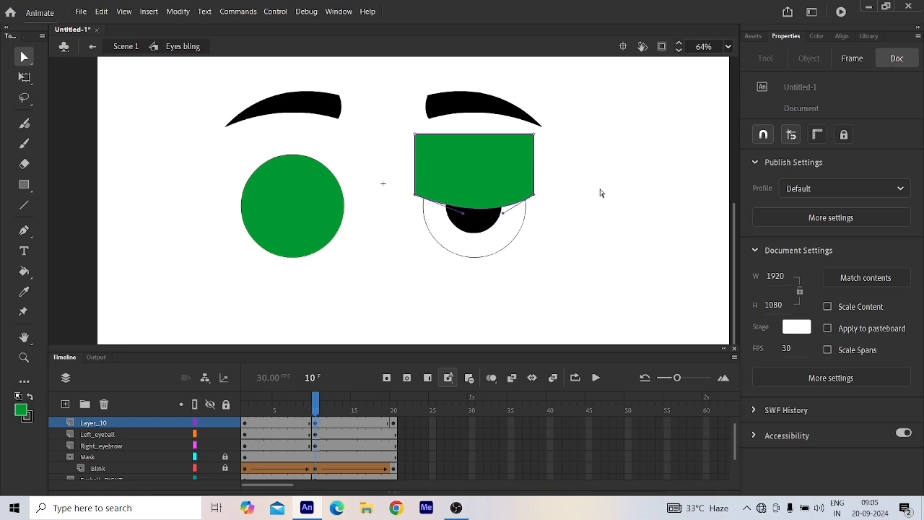
{"action": "key", "text": "Down"}
{"action": "key", "text": "Down"}
{"action": "key", "text": "Down"}
{"action": "key", "text": "Down"}
{"action": "key", "text": "Down"}
{"action": "key", "text": "Down"}
{"action": "key", "text": "Down"}
{"action": "key", "text": "Down"}
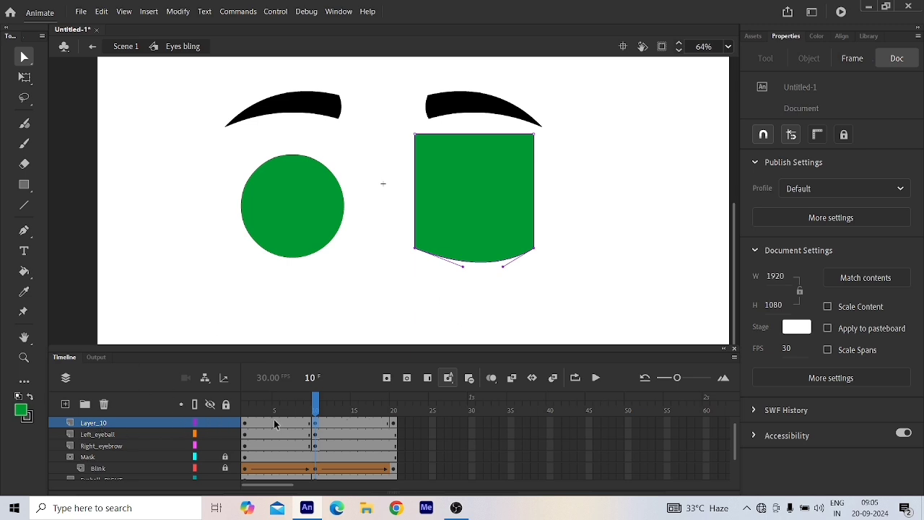
{"action": "left_click_drag", "start_coordinate": [274, 424], "coordinate": [339, 425]}
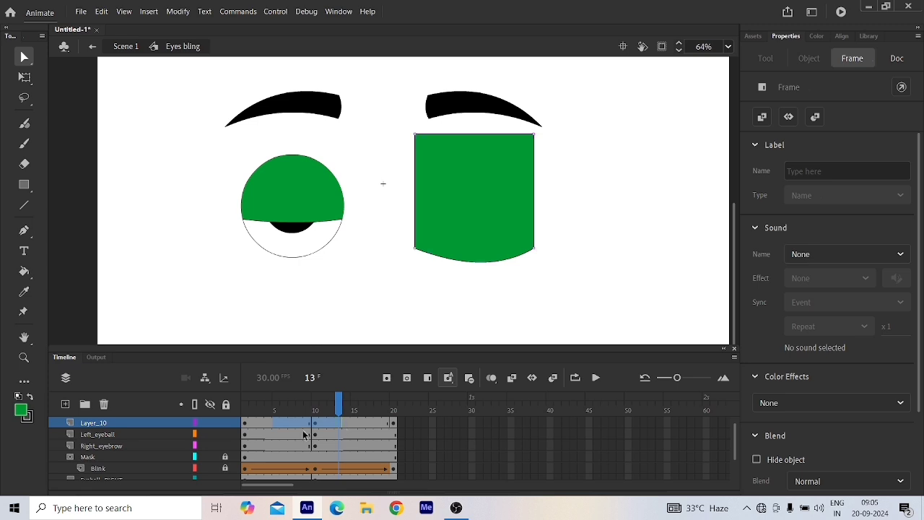
{"action": "right_click", "coordinate": [297, 423]}
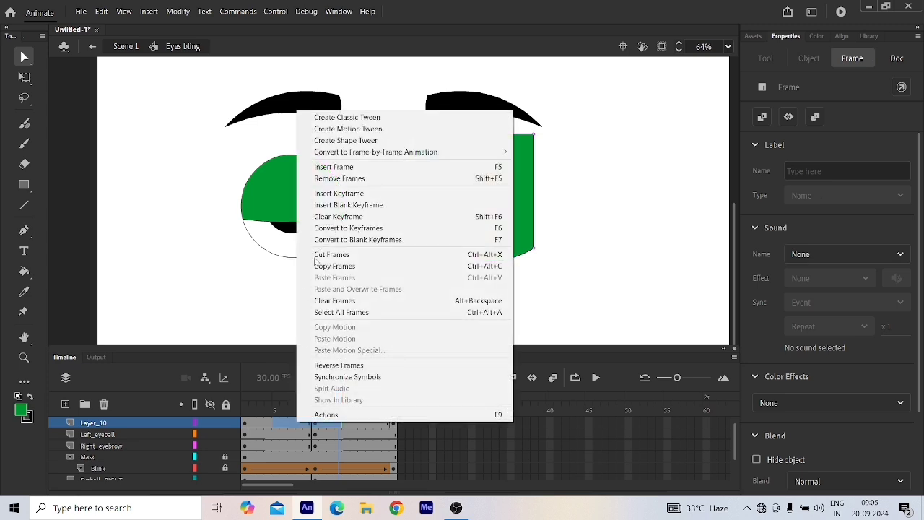
{"action": "left_click", "coordinate": [360, 127]}
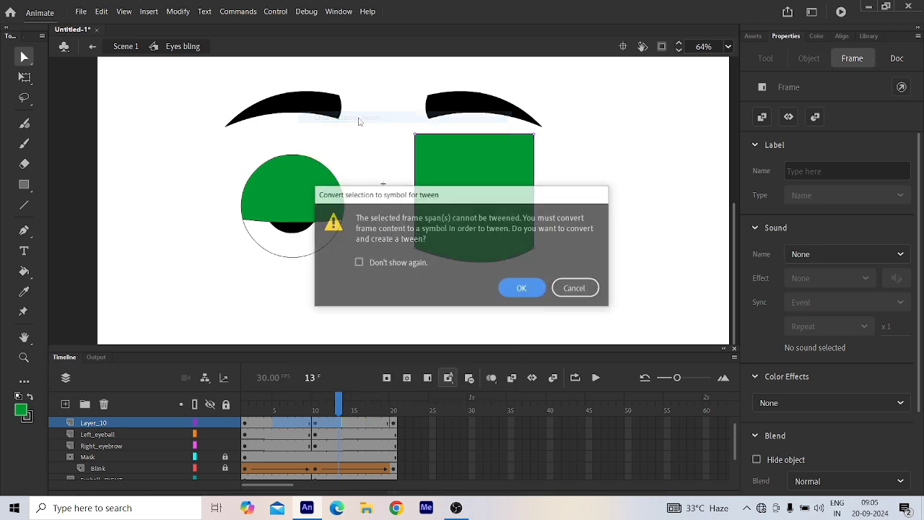
{"action": "left_click", "coordinate": [522, 289]}
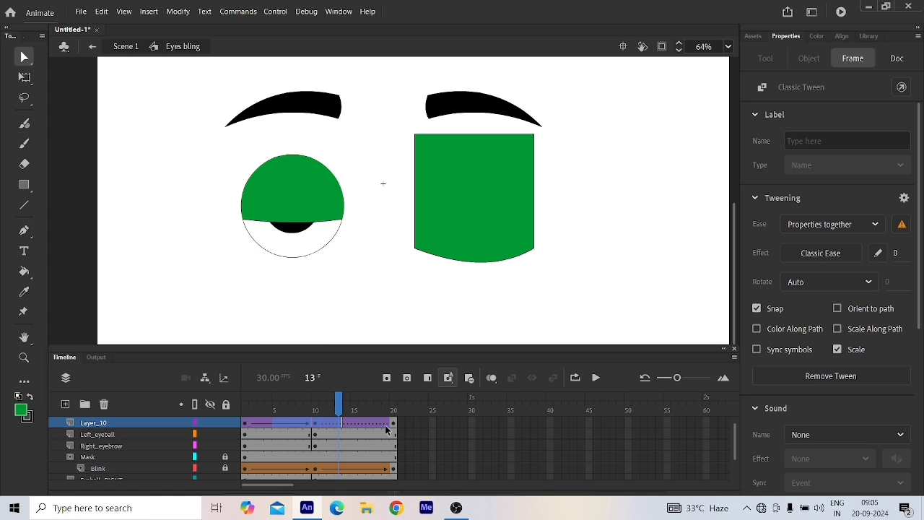
{"action": "left_click", "coordinate": [385, 426]}
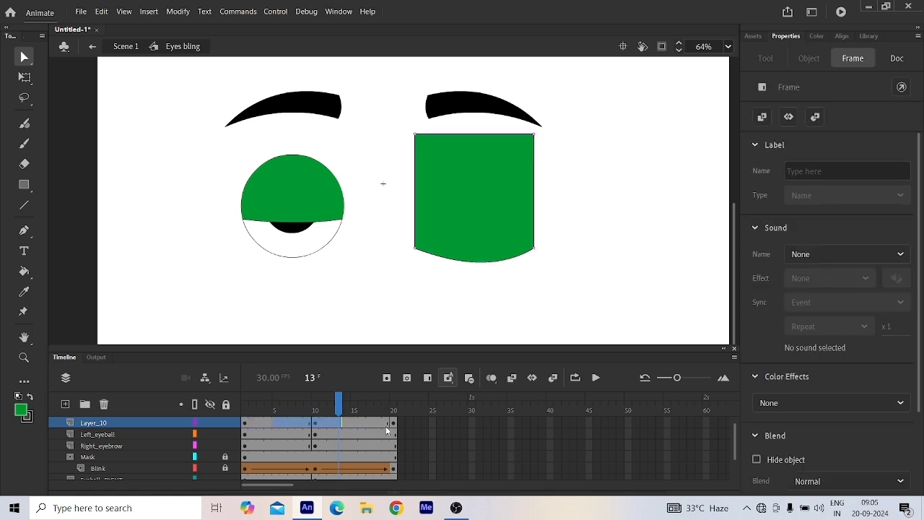
Create shape tweens between Layer_10's three keyframes and preview the blink
{"action": "right_click", "coordinate": [295, 424]}
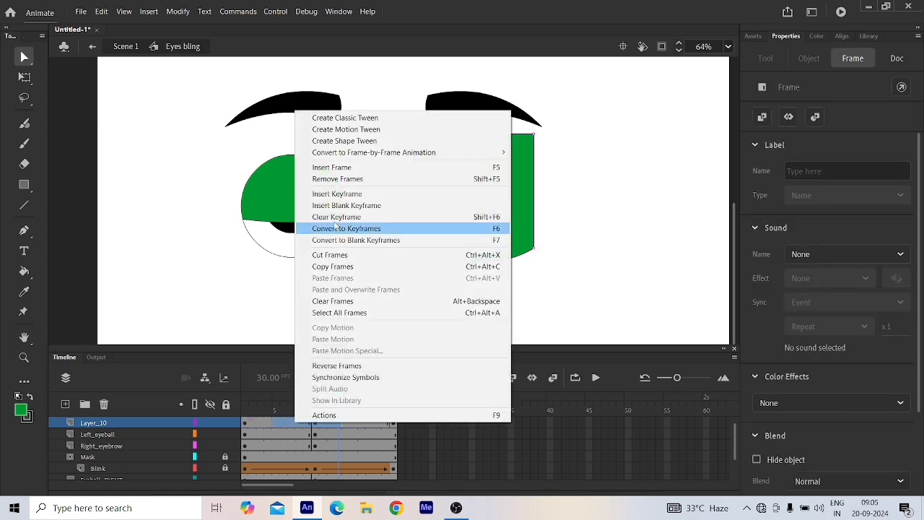
{"action": "left_click", "coordinate": [349, 142]}
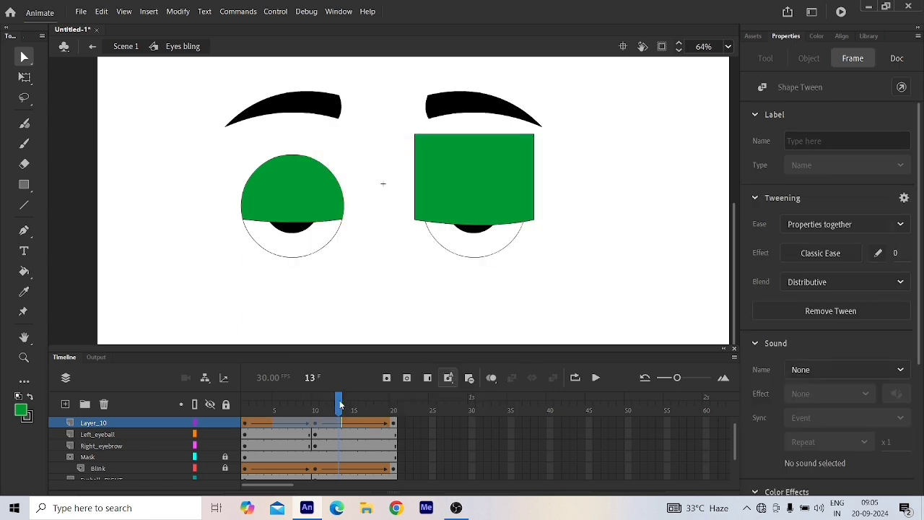
{"action": "left_click_drag", "start_coordinate": [340, 404], "coordinate": [307, 405]}
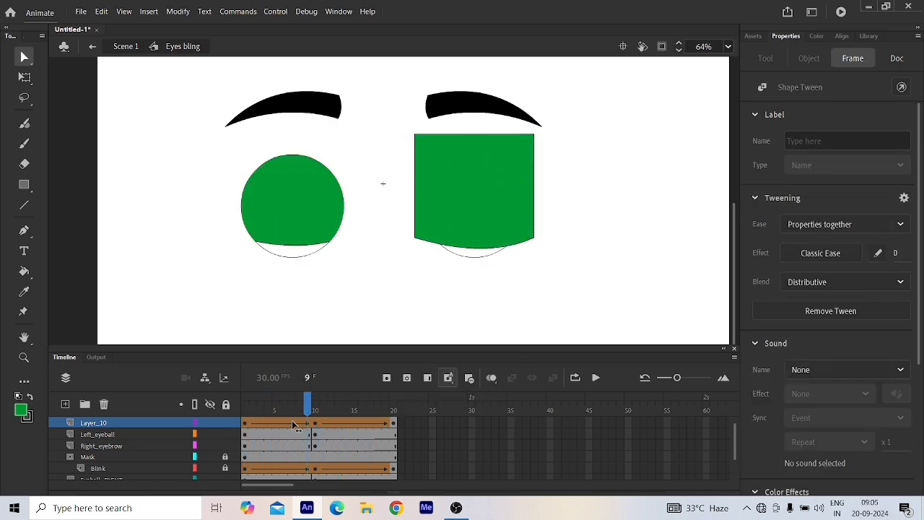
{"action": "key", "text": "Return"}
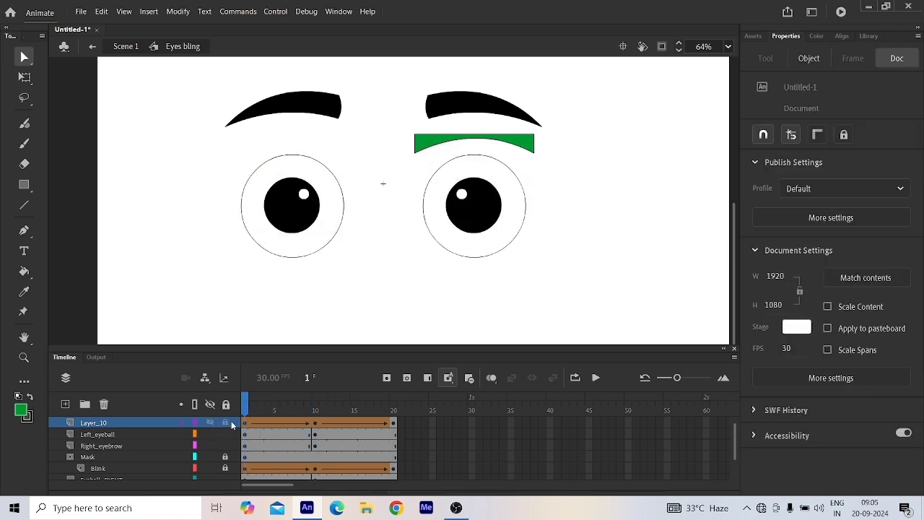
Rename Layer_10, which holds the left eyelid, as Blink
{"action": "left_click", "coordinate": [102, 423]}
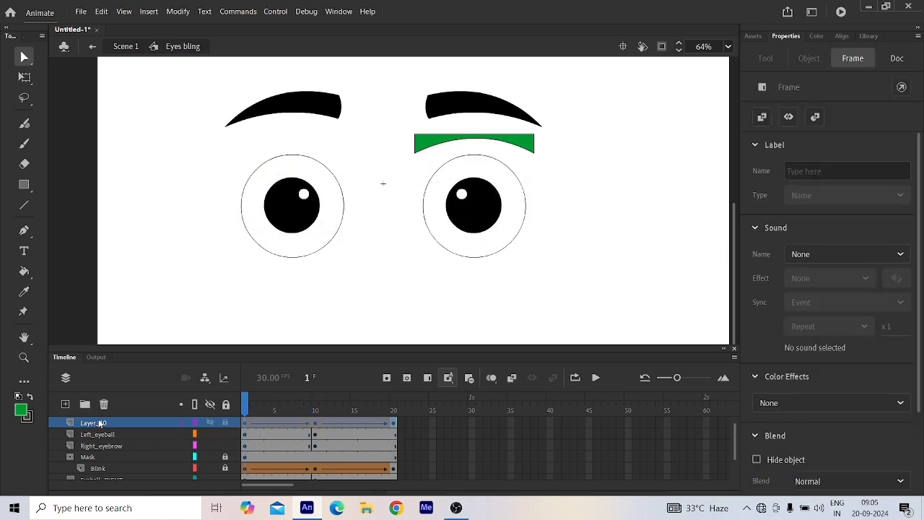
{"action": "double_click", "coordinate": [98, 423]}
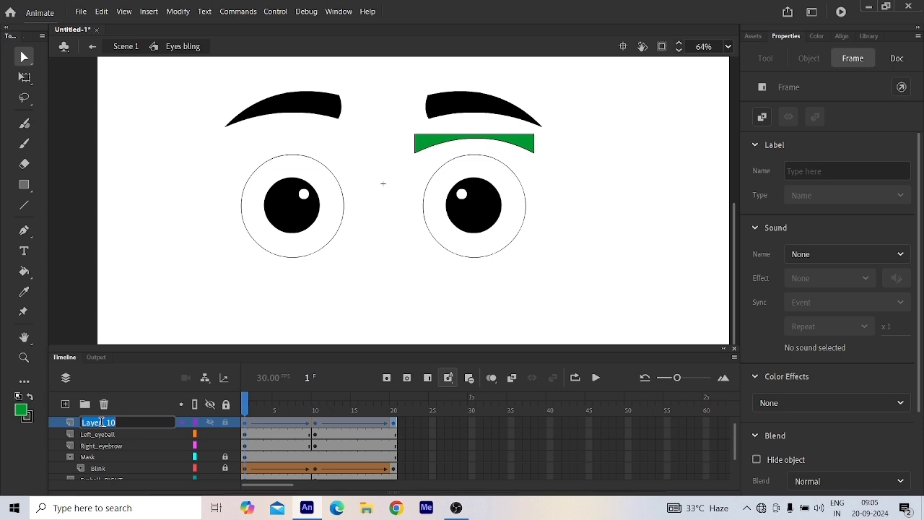
{"action": "type", "text": "Blink"}
{"action": "key", "text": "Return"}
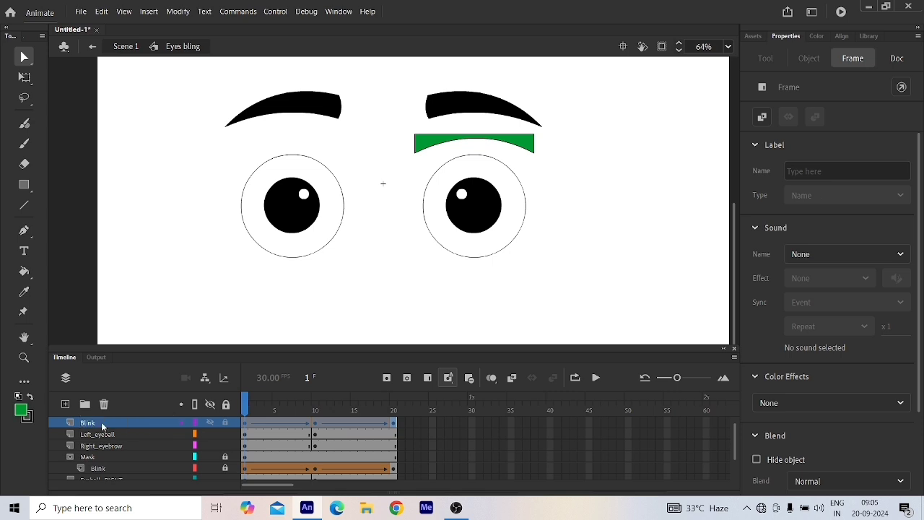
Add a new layer above the left eyelid's Blink layer and name it Mask
{"action": "left_click", "coordinate": [65, 405]}
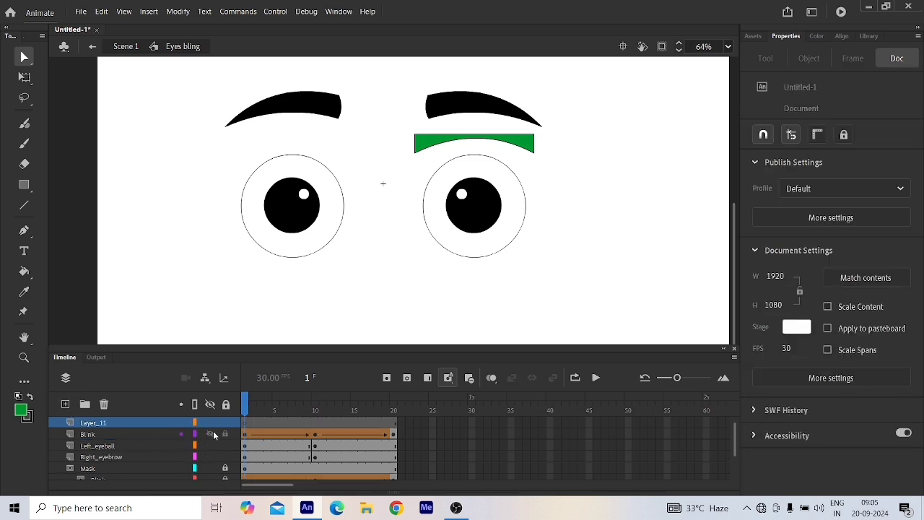
{"action": "left_click", "coordinate": [244, 426]}
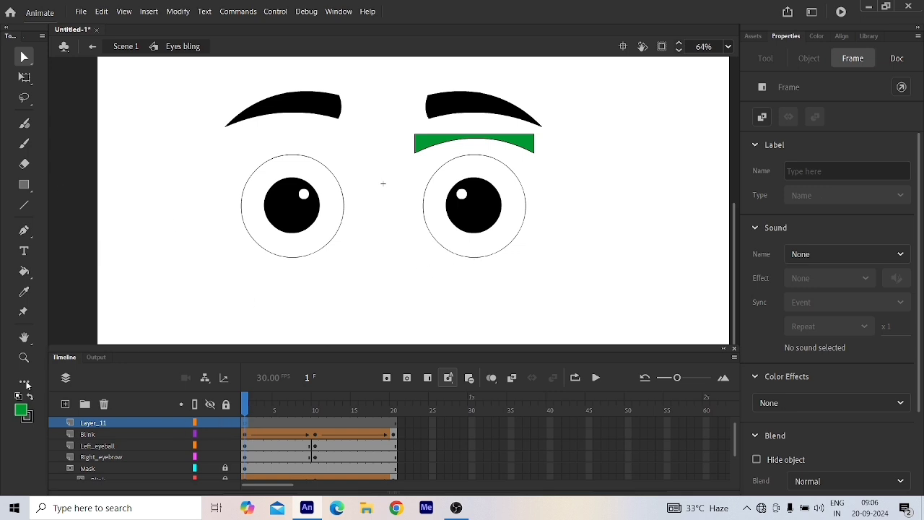
{"action": "double_click", "coordinate": [99, 426]}
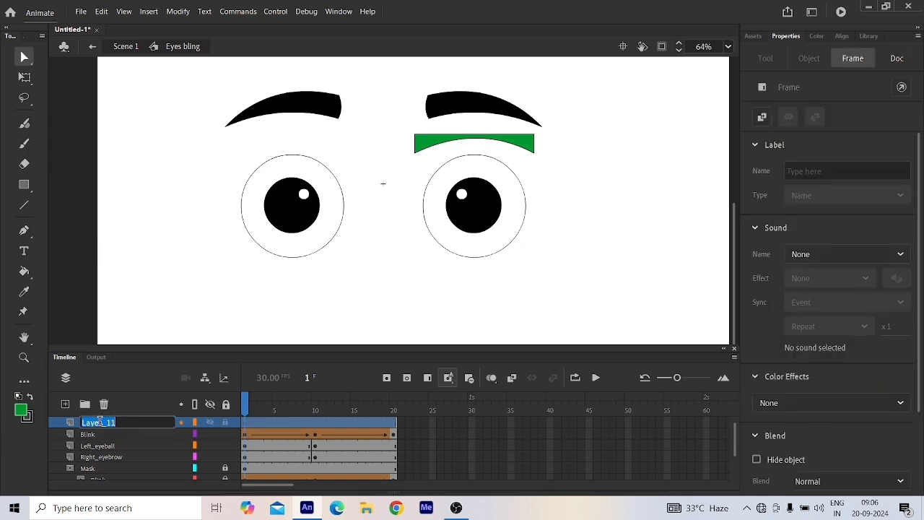
{"action": "type", "text": "Mask"}
{"action": "key", "text": "Return"}
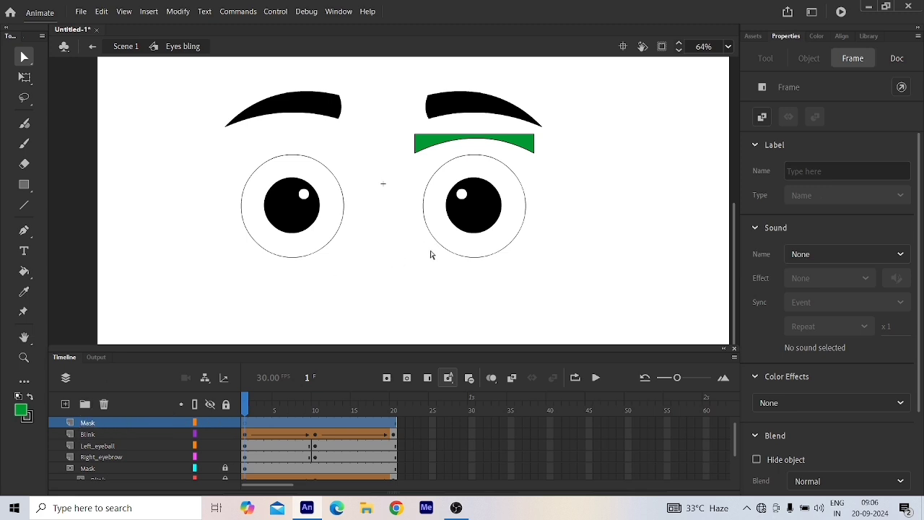
Copy the left eye's round outline group and paste it in place on frame 1 of the new Mask layer
{"action": "left_click", "coordinate": [245, 427]}
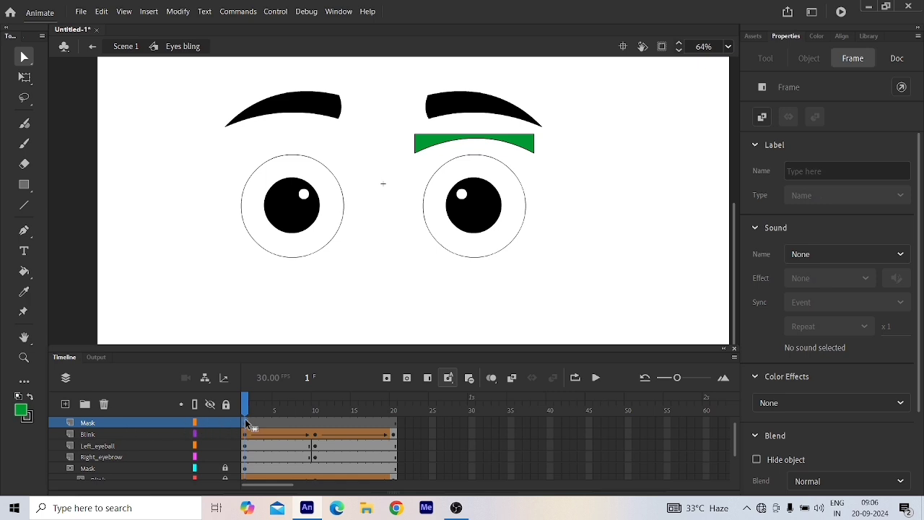
{"action": "left_click", "coordinate": [511, 247]}
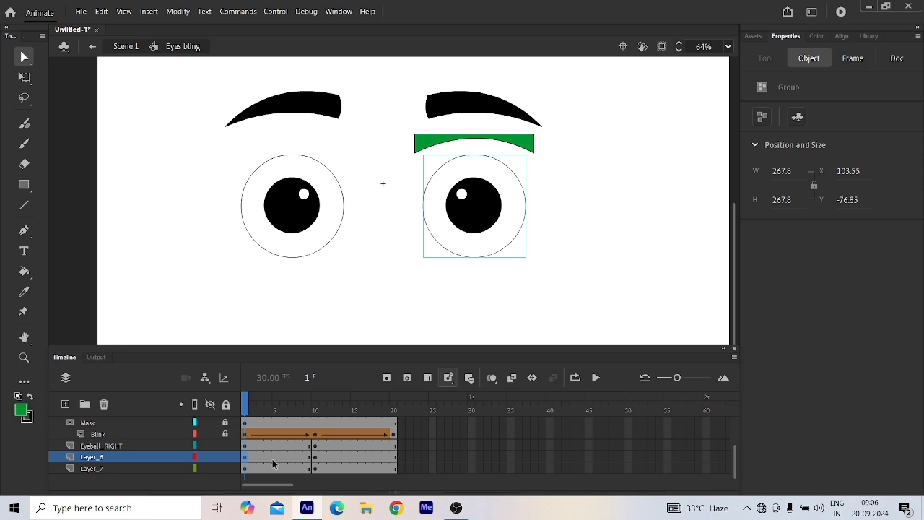
{"action": "scroll", "coordinate": [272, 459], "scroll_direction": "up", "scroll_amount": 3}
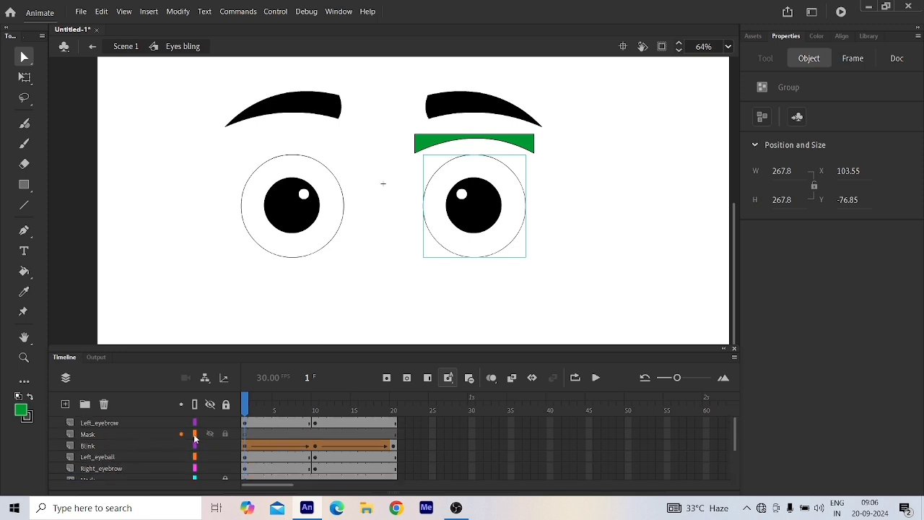
{"action": "left_click", "coordinate": [245, 436]}
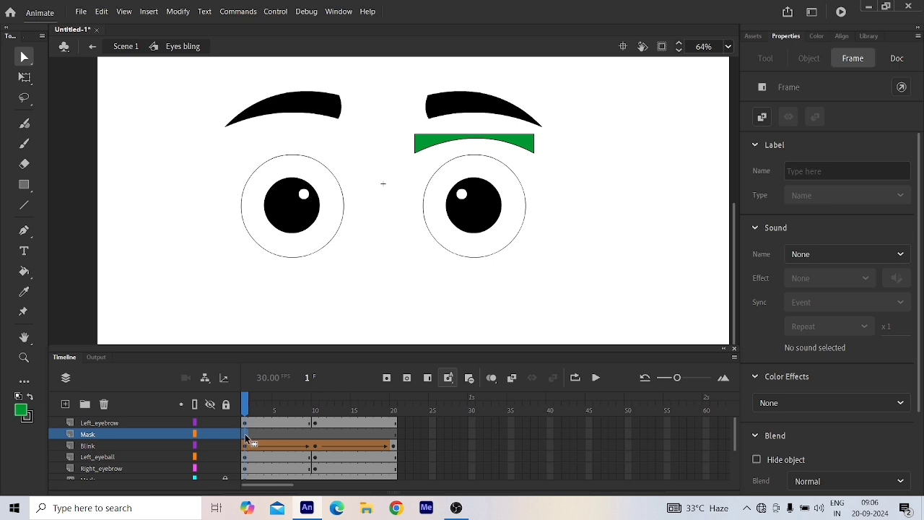
{"action": "left_click", "coordinate": [245, 436]}
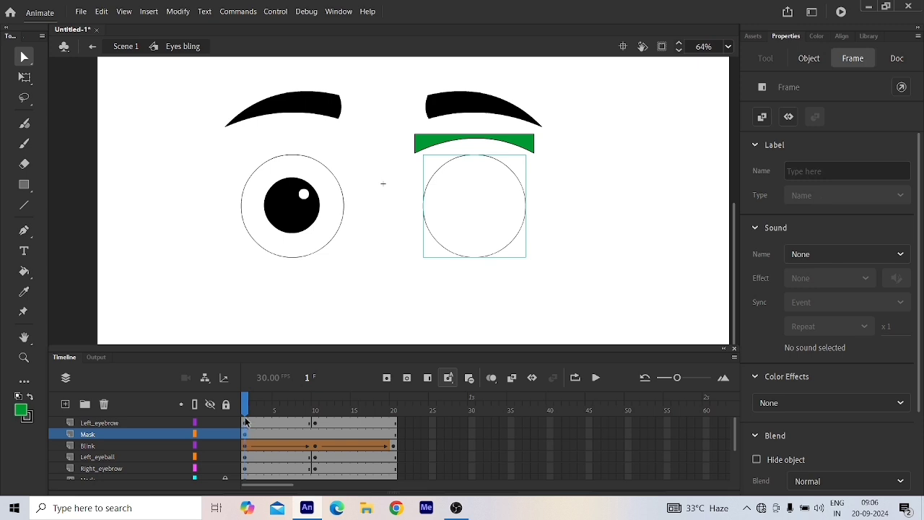
Turn the new Mask layer into a mask for the left eyelid's Blink layer and preview the blink
{"action": "right_click", "coordinate": [91, 436]}
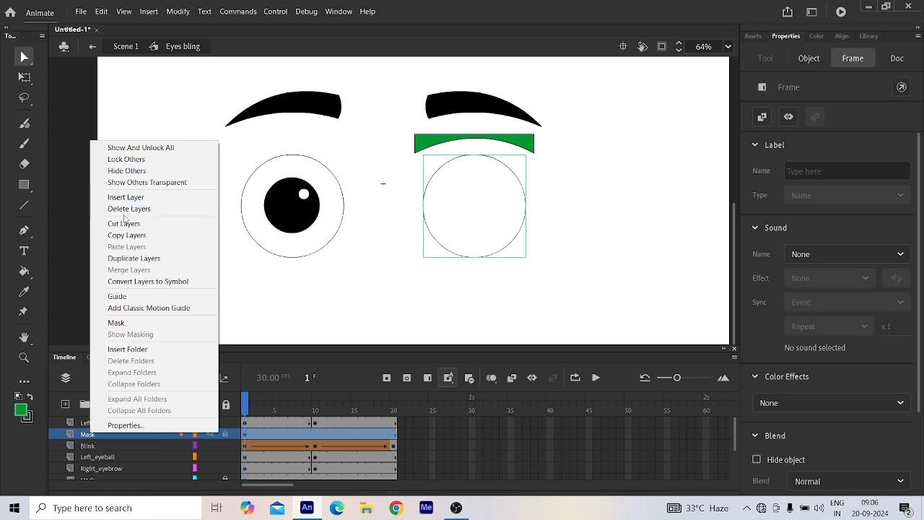
{"action": "left_click", "coordinate": [117, 322]}
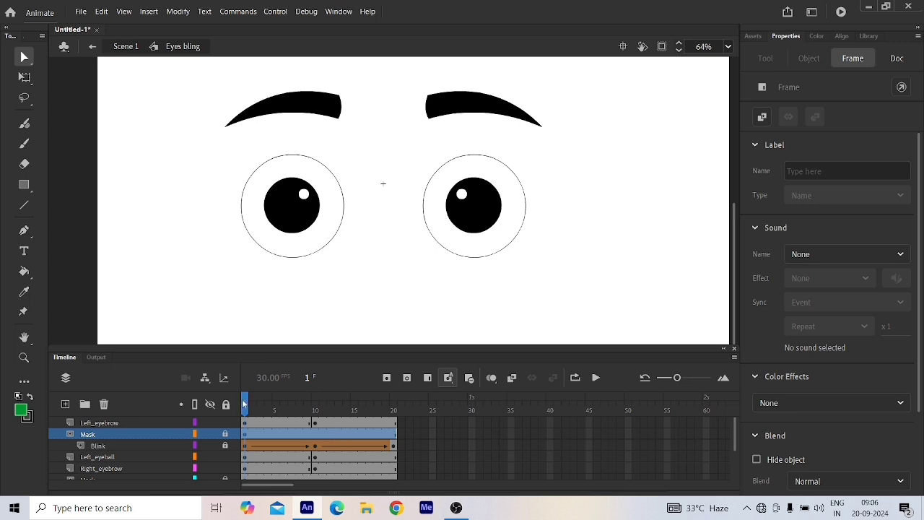
{"action": "left_click_drag", "start_coordinate": [245, 402], "coordinate": [221, 465]}
At frame 1, move each eyebrow's transformation point to its outer tip with Free Transform
{"action": "left_click", "coordinate": [281, 324]}
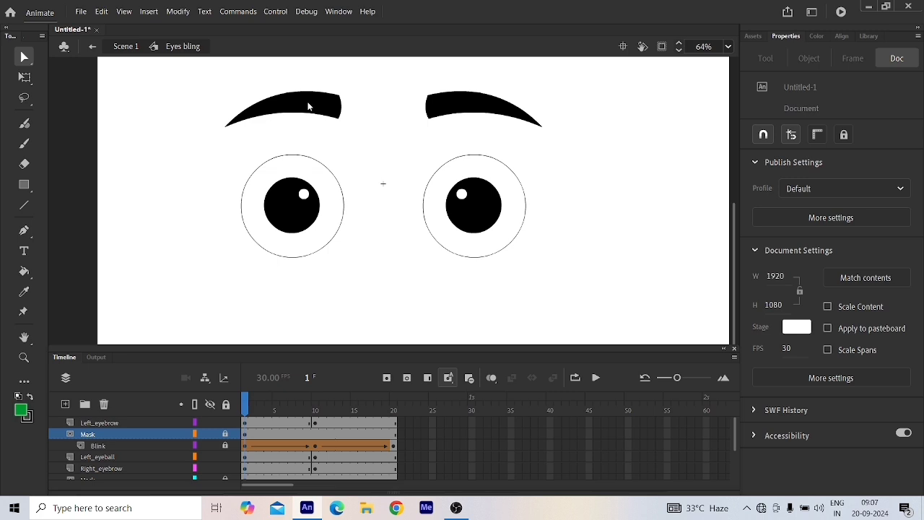
{"action": "key", "text": "q"}
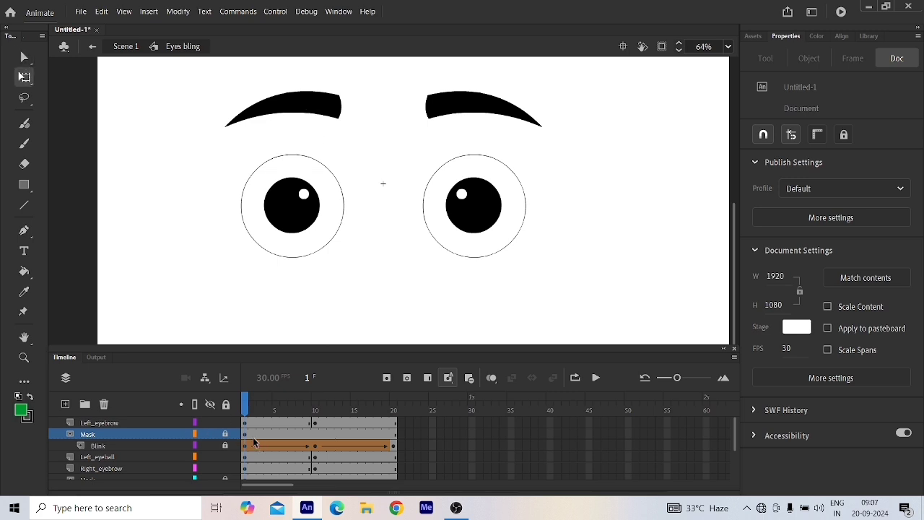
{"action": "left_click", "coordinate": [304, 110]}
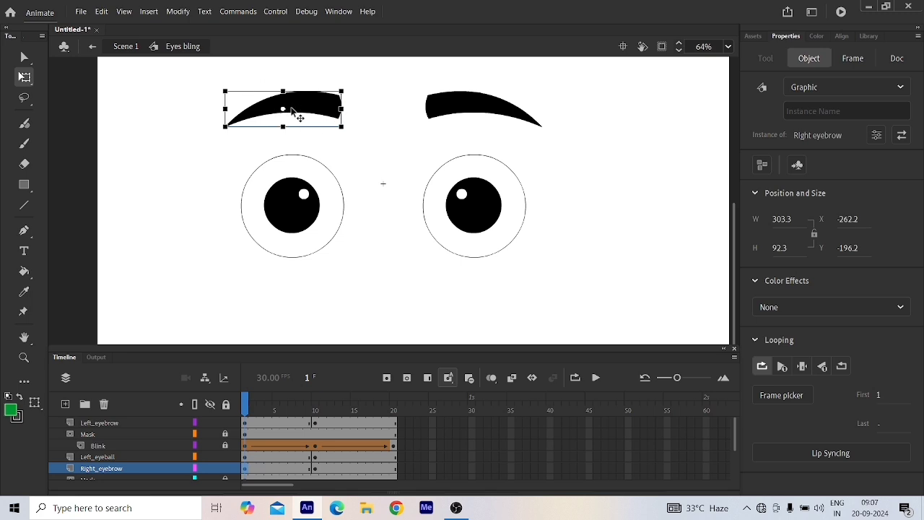
{"action": "left_click_drag", "start_coordinate": [283, 109], "coordinate": [226, 126]}
{"action": "left_click", "coordinate": [456, 108]}
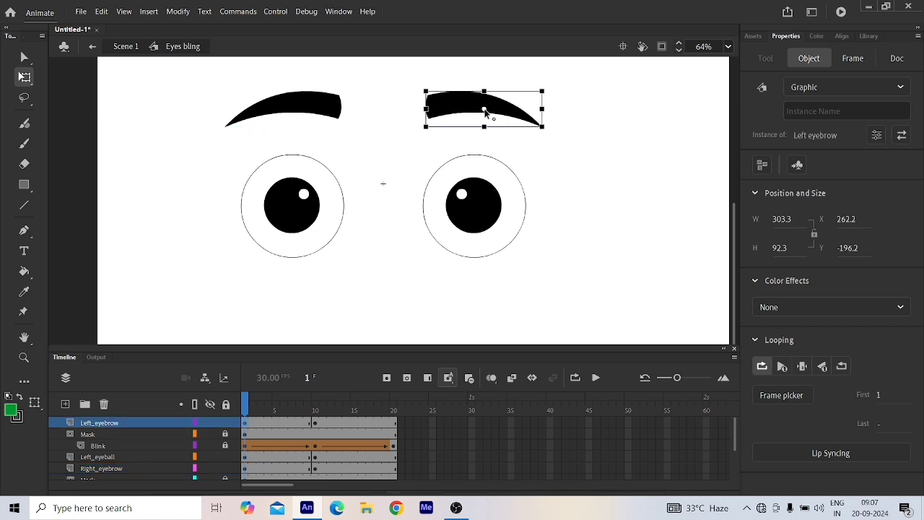
{"action": "left_click_drag", "start_coordinate": [535, 128], "coordinate": [549, 135]}
At frame 10, move both eyebrows together straight down to about Y -182, just above the closed eyes
{"action": "left_click_drag", "start_coordinate": [246, 409], "coordinate": [316, 431]}
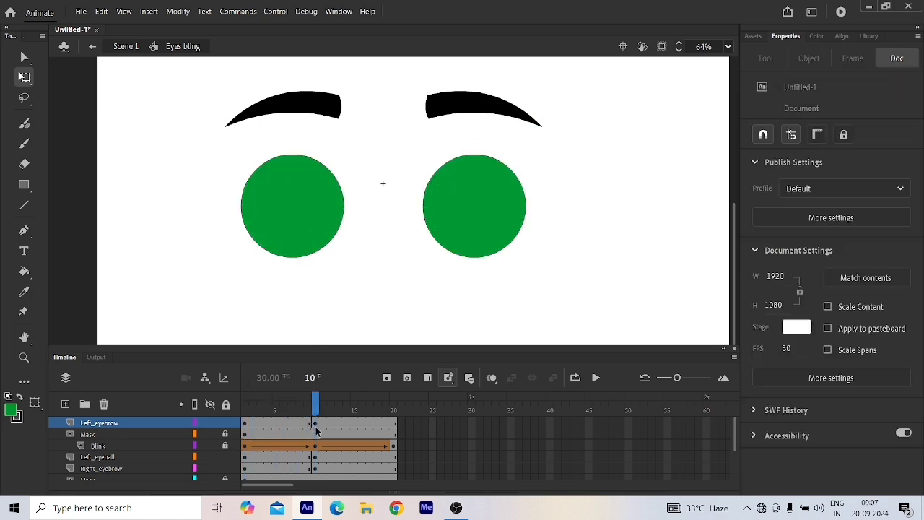
{"action": "left_click", "coordinate": [334, 110]}
{"action": "left_click", "coordinate": [460, 106], "text": "shift"}
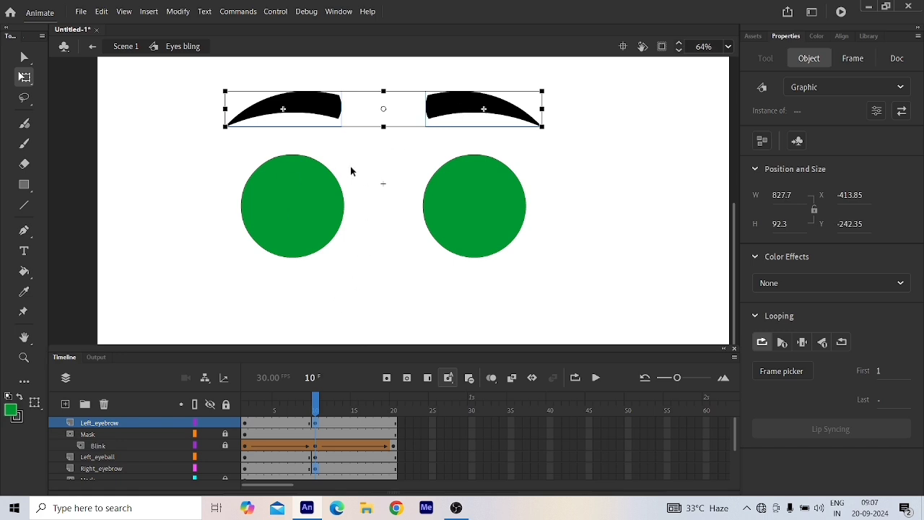
{"action": "key", "text": "Down"}
{"action": "key", "text": "Down"}
{"action": "key", "text": "Down"}
{"action": "key", "text": "Down"}
{"action": "key", "text": "Down"}
{"action": "key", "text": "Down"}
{"action": "key", "text": "Down"}
{"action": "key", "text": "Down"}
{"action": "key", "text": "Down"}
{"action": "key", "text": "Down"}
{"action": "key", "text": "Down"}
{"action": "key", "text": "Down"}
{"action": "key", "text": "Down"}
{"action": "key", "text": "Down"}
{"action": "key", "text": "Down"}
{"action": "key", "text": "Down"}
{"action": "key", "text": "Down"}
{"action": "key", "text": "Down"}
{"action": "key", "text": "Down"}
{"action": "key", "text": "Down"}
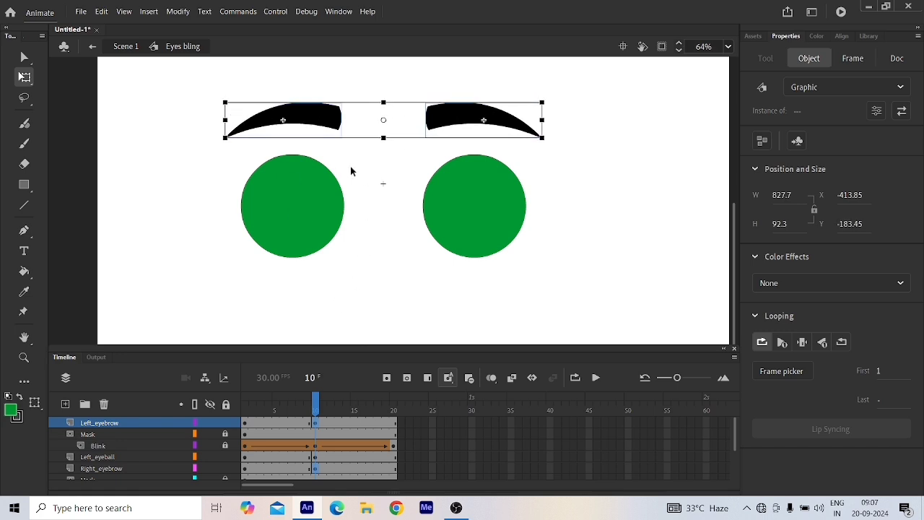
{"action": "key", "text": "Down"}
{"action": "key", "text": "Down"}
{"action": "key", "text": "Down"}
{"action": "key", "text": "Down"}
{"action": "key", "text": "Down"}
{"action": "key", "text": "Down"}
{"action": "key", "text": "Down"}
{"action": "key", "text": "Down"}
{"action": "key", "text": "Down"}
{"action": "key", "text": "Down"}
{"action": "key", "text": "Down"}
{"action": "key", "text": "Down"}
{"action": "key", "text": "Down"}
{"action": "key", "text": "Down"}
{"action": "key", "text": "Down"}
{"action": "key", "text": "Down"}
{"action": "key", "text": "Down"}
{"action": "key", "text": "Down"}
{"action": "key", "text": "Down"}
{"action": "key", "text": "Down"}
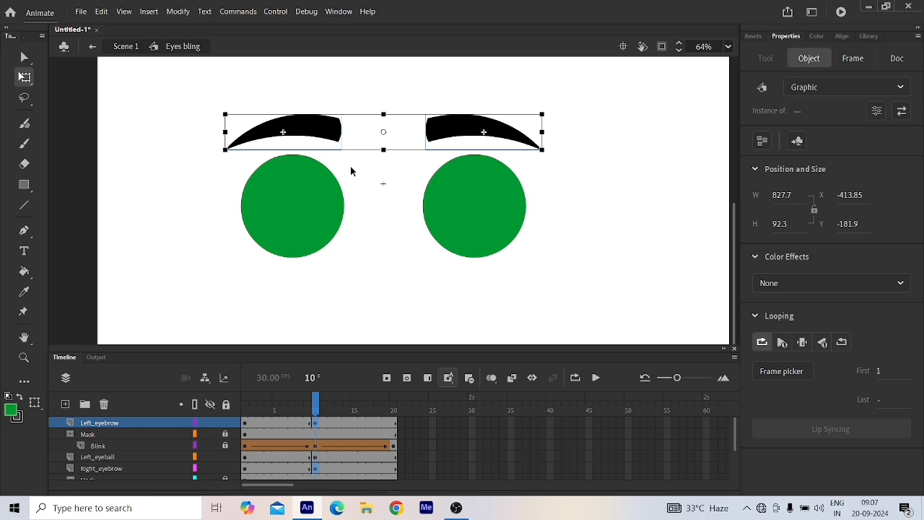
{"action": "left_click", "coordinate": [387, 197]}
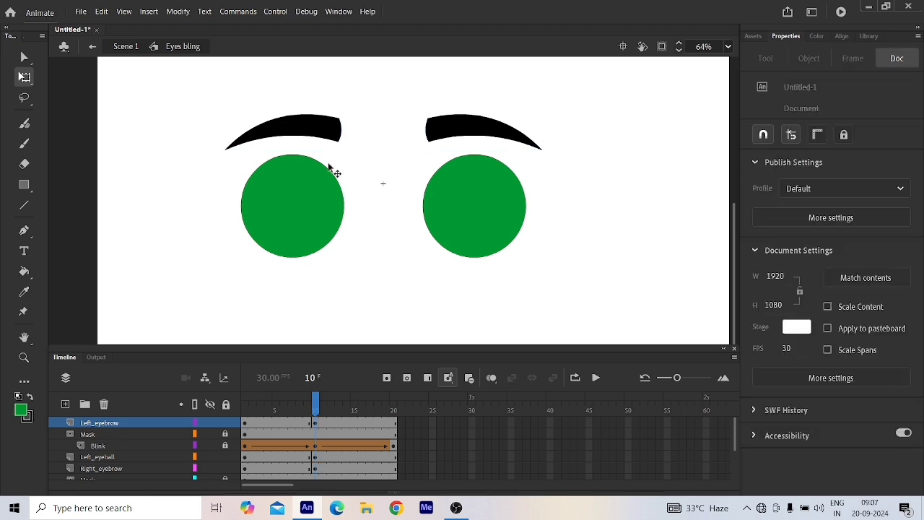
At frame 10, set the transformation point of each eyebrow at its outer tip
{"action": "left_click", "coordinate": [328, 136]}
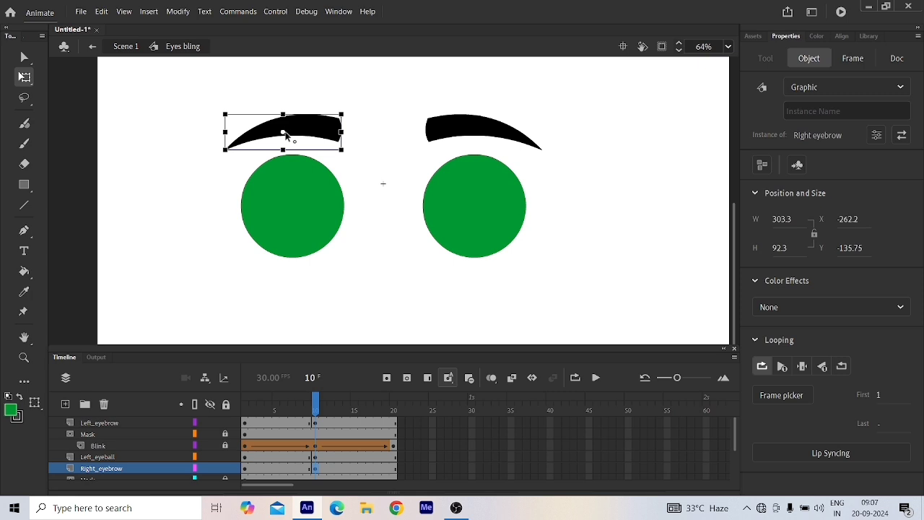
{"action": "left_click_drag", "start_coordinate": [283, 132], "coordinate": [225, 150]}
{"action": "left_click", "coordinate": [455, 137]}
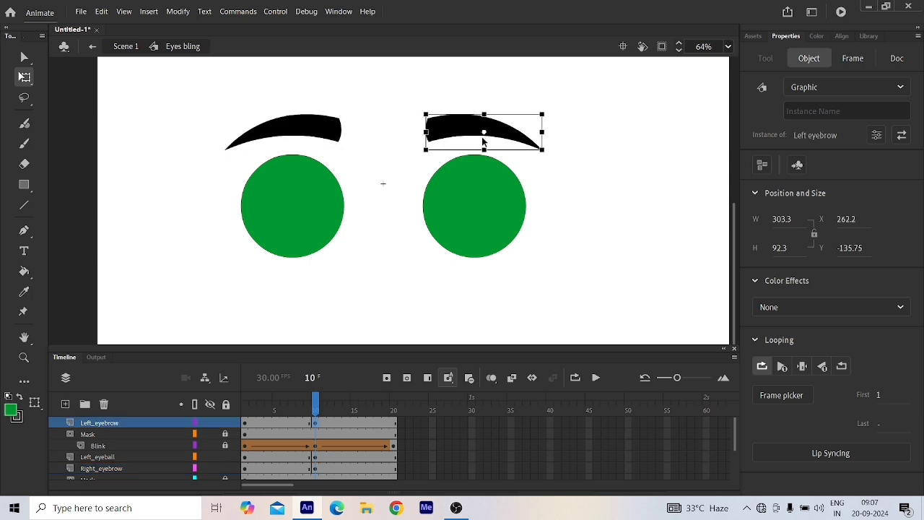
{"action": "left_click_drag", "start_coordinate": [484, 135], "coordinate": [542, 149]}
Rotate both eyebrows slightly about their outer tips at frame 10 so their inner ends tilt down toward the eyes
{"action": "left_click", "coordinate": [323, 129]}
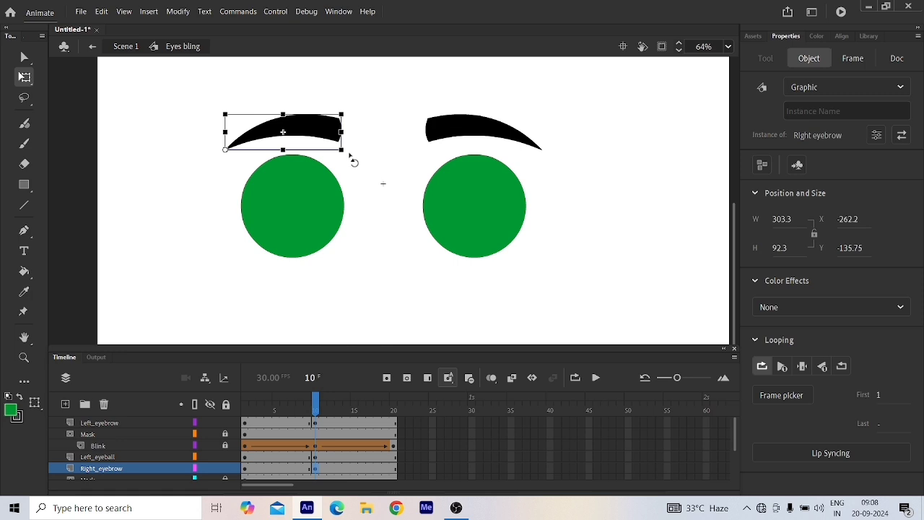
{"action": "left_click_drag", "start_coordinate": [352, 160], "coordinate": [352, 169]}
{"action": "left_click", "coordinate": [439, 137]}
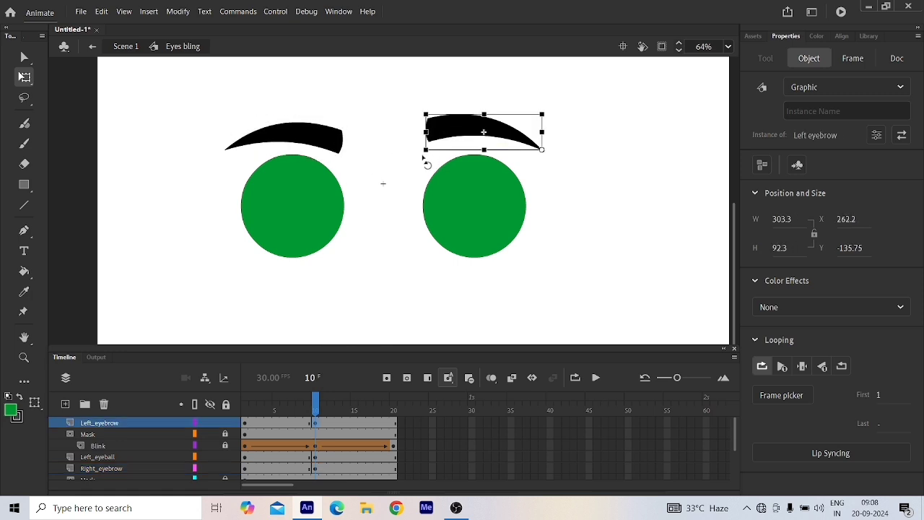
{"action": "mouse_move", "coordinate": [424, 159]}
{"action": "left_mouse_down"}
{"action": "mouse_move", "coordinate": [431, 172]}
{"action": "mouse_move", "coordinate": [428, 158]}
{"action": "left_mouse_up"}
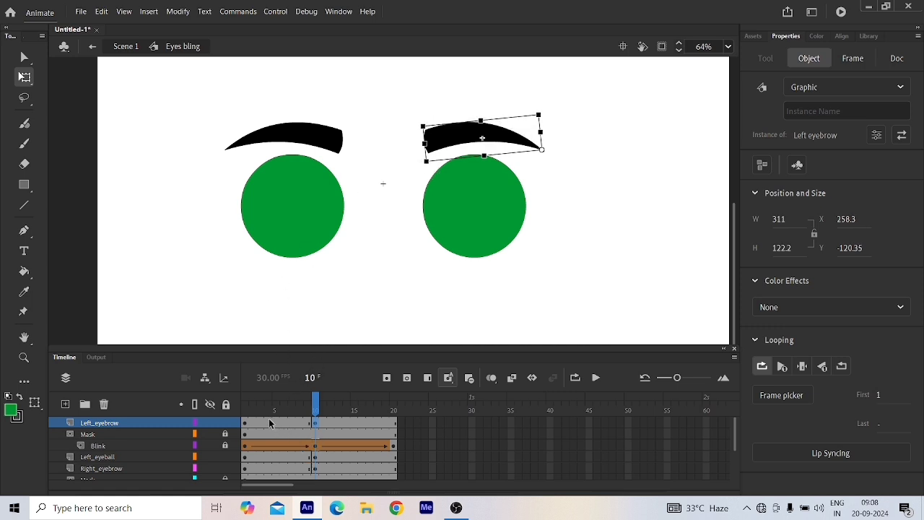
Try to create classic tweens on the Left_eyebrow layer across the keyframe at frame 10
{"action": "left_click_drag", "start_coordinate": [271, 424], "coordinate": [338, 425]}
{"action": "right_click", "coordinate": [303, 425]}
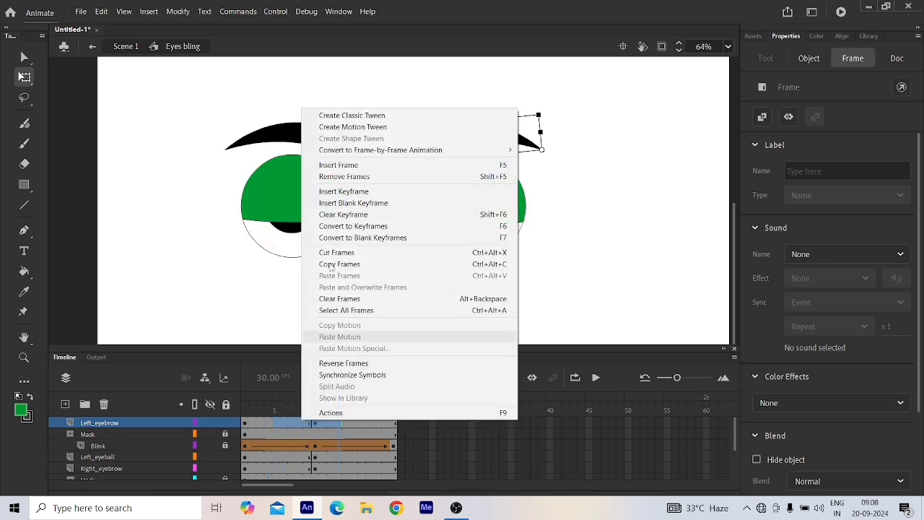
{"action": "left_click", "coordinate": [360, 118]}
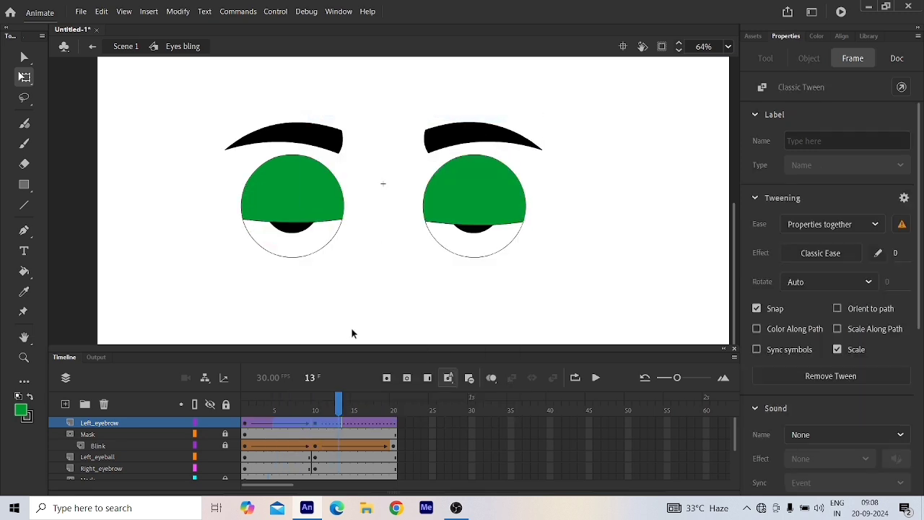
{"action": "left_click", "coordinate": [339, 422]}
{"action": "left_click", "coordinate": [267, 422]}
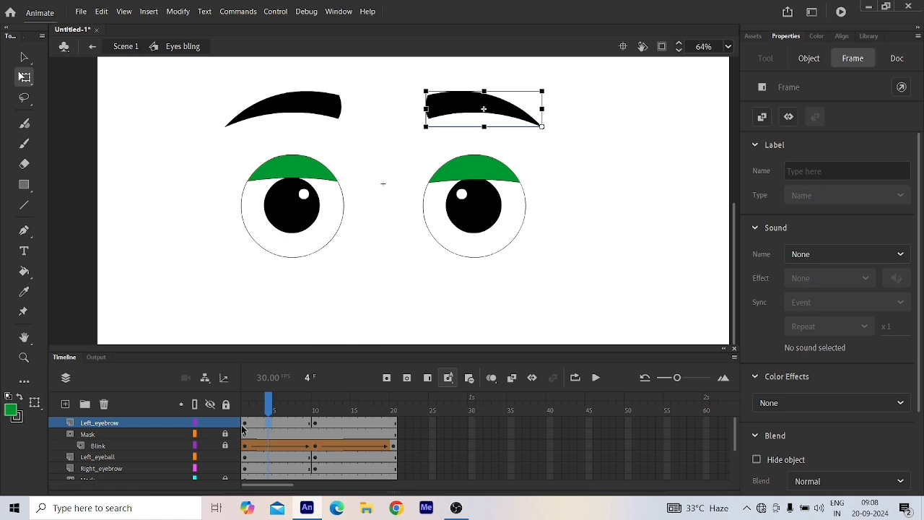
Copy the Left_eyebrow keyframe from frame 1 to frame 20 and create classic tweens between the layer's three keyframes
{"action": "left_click", "coordinate": [245, 424]}
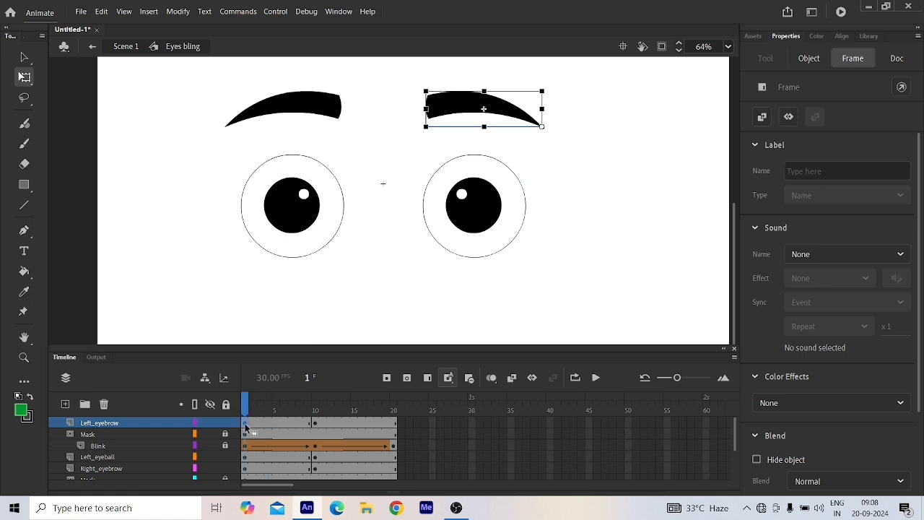
{"action": "left_click_drag", "start_coordinate": [245, 427], "coordinate": [394, 427]}
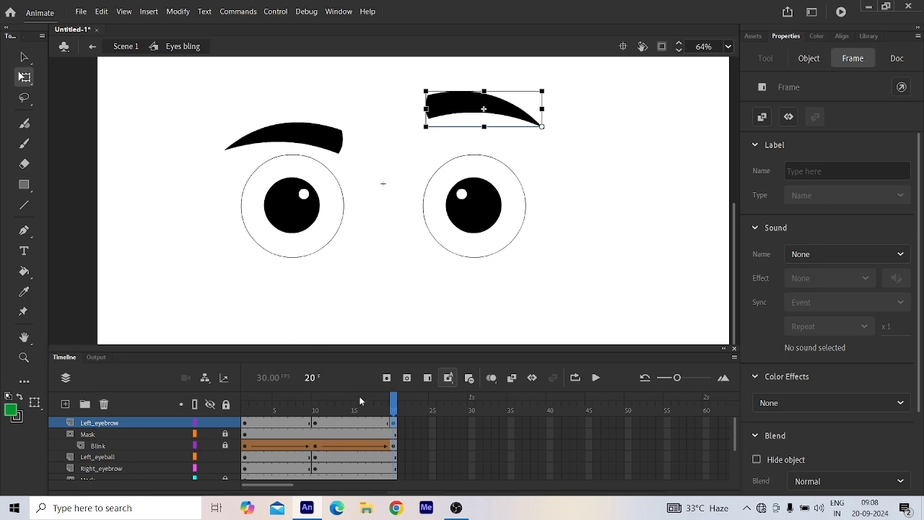
{"action": "left_click_drag", "start_coordinate": [282, 420], "coordinate": [337, 427]}
{"action": "right_click", "coordinate": [314, 423]}
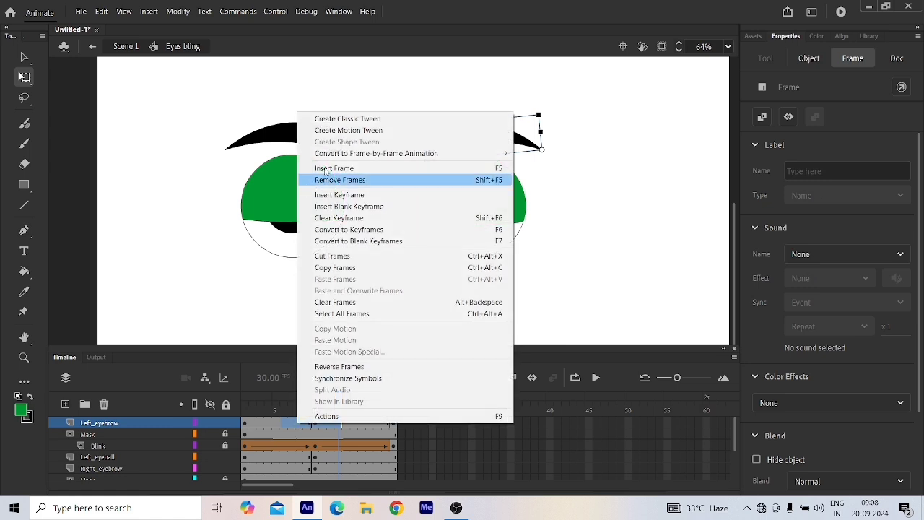
{"action": "left_click", "coordinate": [353, 120]}
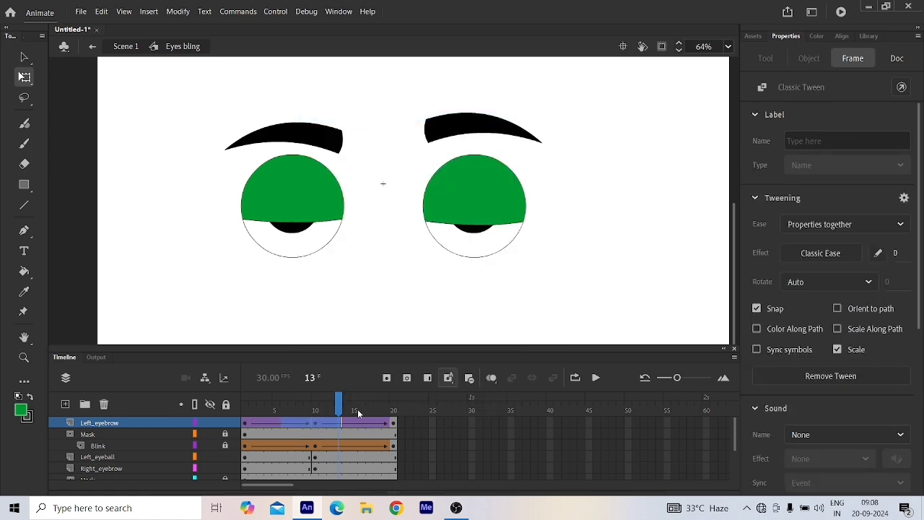
Copy the Right_eyebrow keyframe from frame 1 to frame 20 and create classic tweens between the layer's three keyframes
{"action": "left_click_drag", "start_coordinate": [343, 411], "coordinate": [241, 436]}
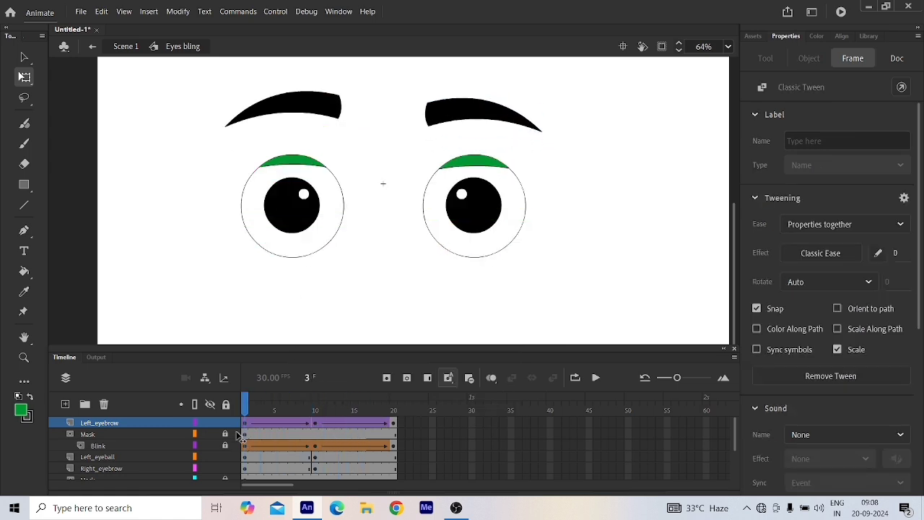
{"action": "left_click", "coordinate": [303, 108]}
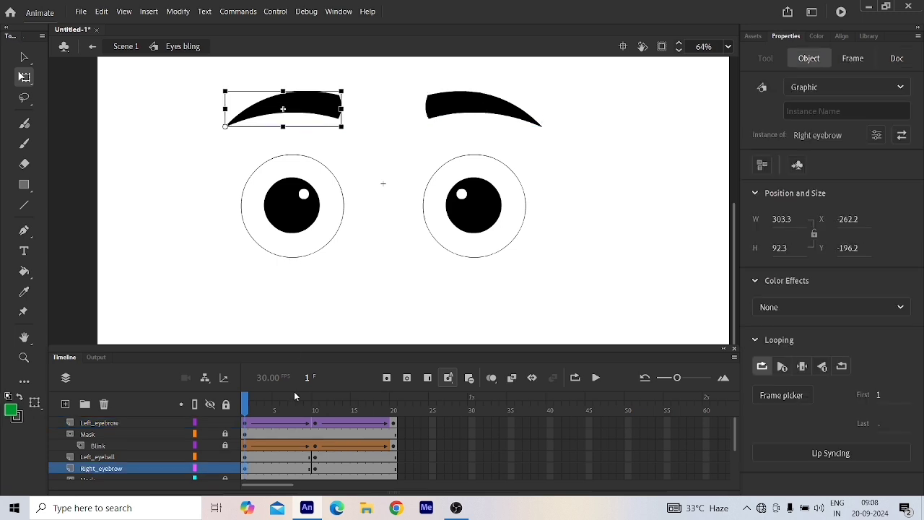
{"action": "left_click", "coordinate": [245, 469]}
{"action": "left_click_drag", "start_coordinate": [244, 469], "coordinate": [396, 472]}
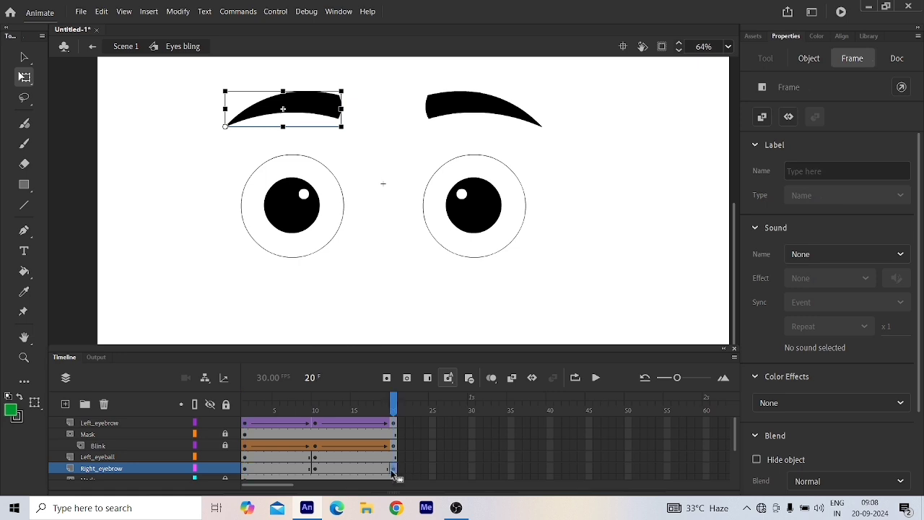
{"action": "left_click_drag", "start_coordinate": [299, 470], "coordinate": [340, 470]}
{"action": "right_click", "coordinate": [298, 469]}
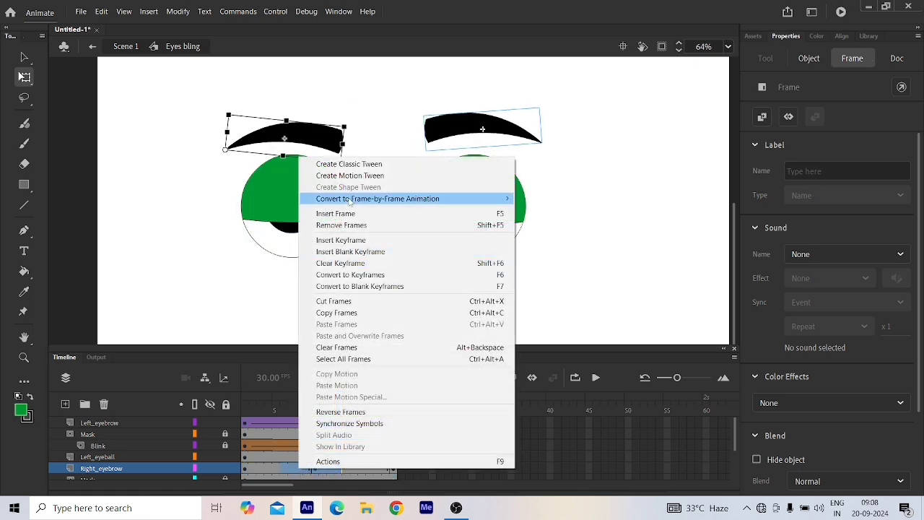
{"action": "left_click", "coordinate": [355, 164]}
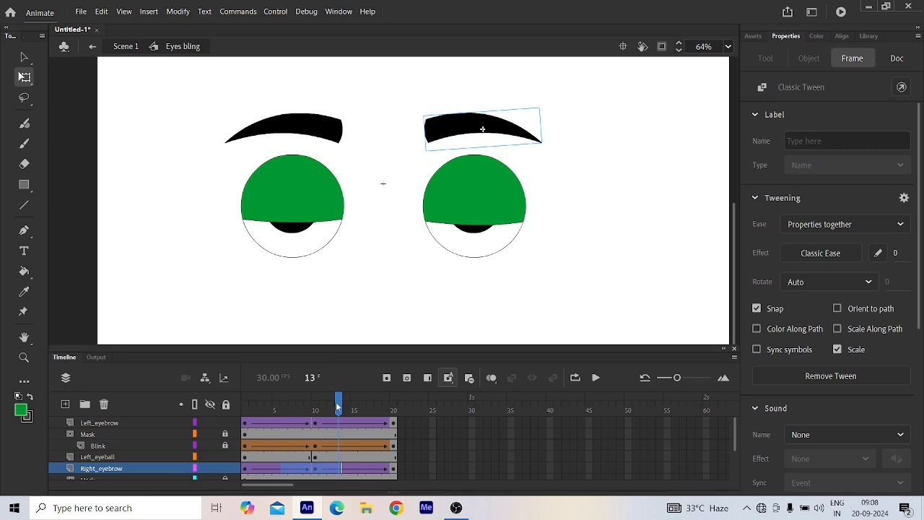
Scrub the eyebrow tweens back to frame 1, test the movie and close the preview
{"action": "left_click_drag", "start_coordinate": [338, 406], "coordinate": [244, 440]}
{"action": "left_click", "coordinate": [397, 319]}
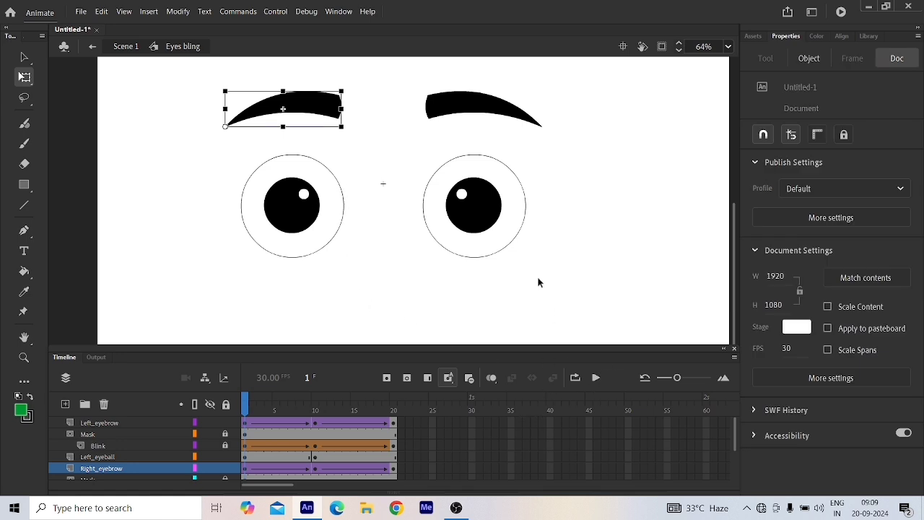
{"action": "key", "text": "ctrl+Return"}
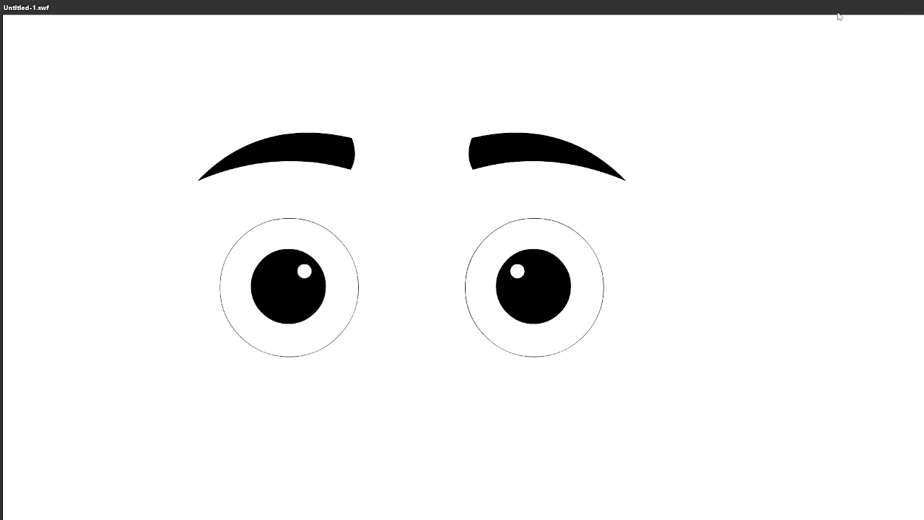
{"action": "left_click", "coordinate": [902, 7]}
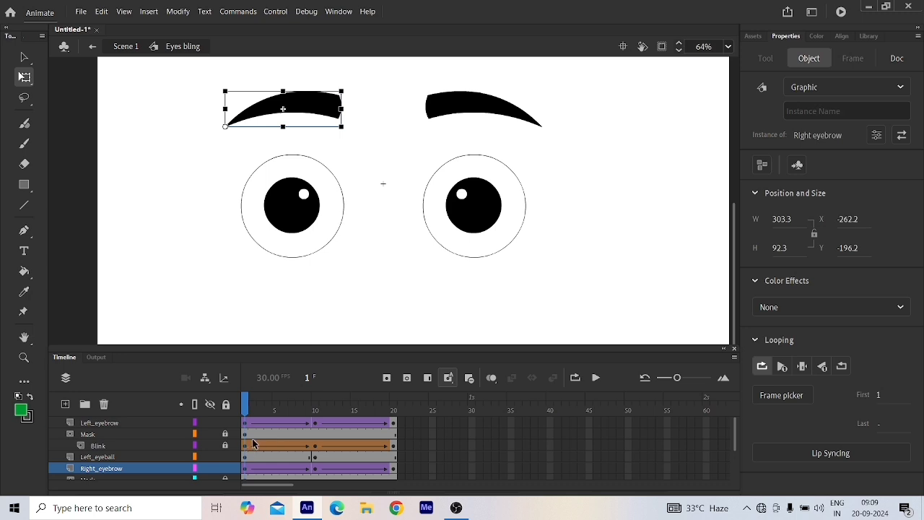
Return to Scene 1 and extend the Eyesblink layer to frame 20
{"action": "left_click", "coordinate": [92, 48]}
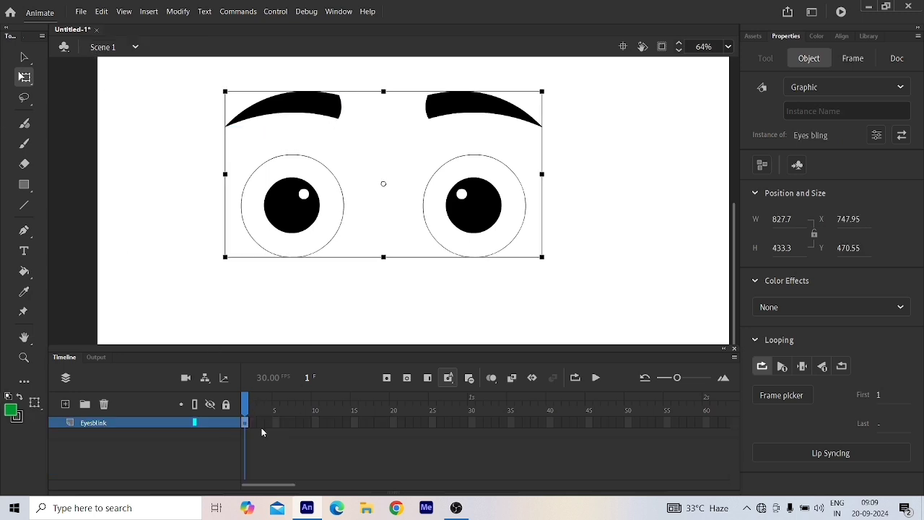
{"action": "left_click", "coordinate": [394, 424]}
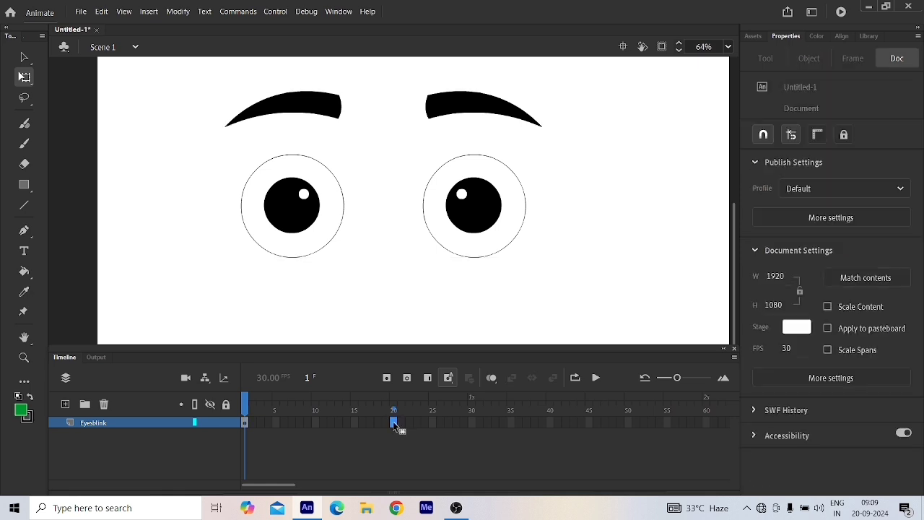
{"action": "key", "text": "F5"}
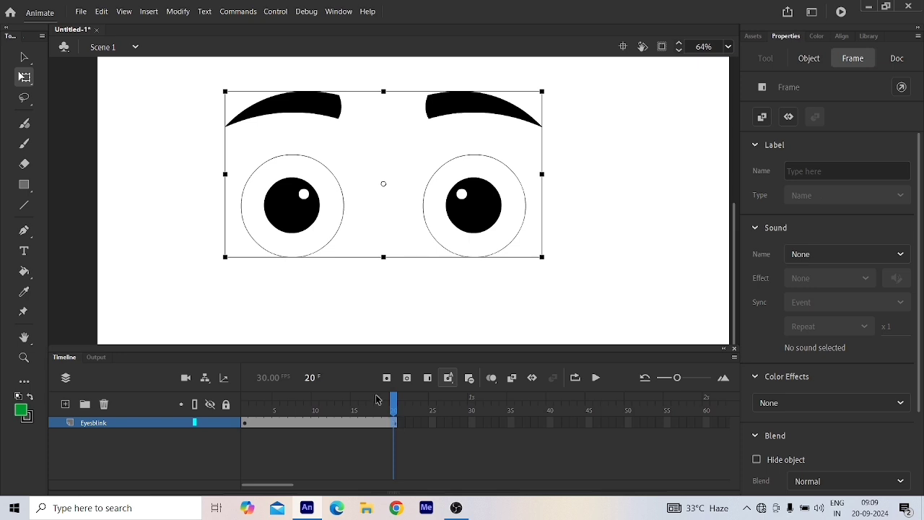
Test the movie to watch the 20-frame blink, and close the preview
{"action": "key", "text": "ctrl+Return"}
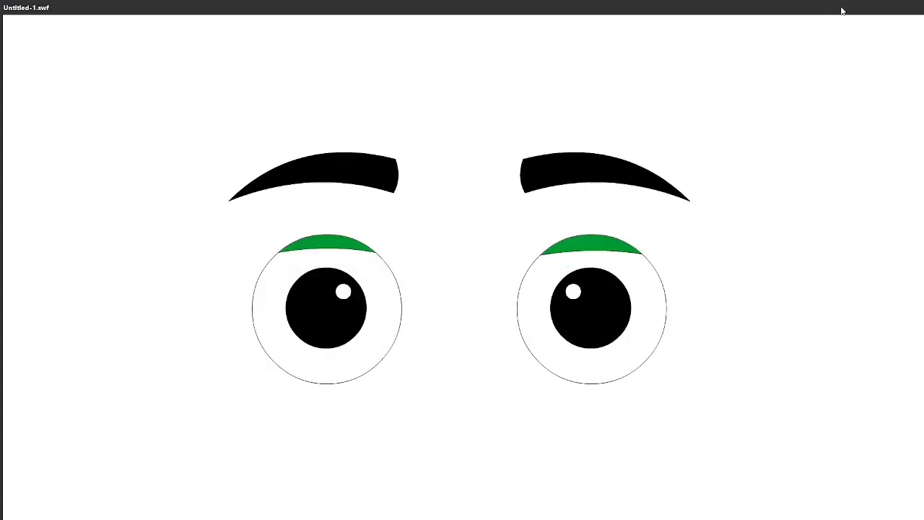
{"action": "double_click", "coordinate": [866, 7]}
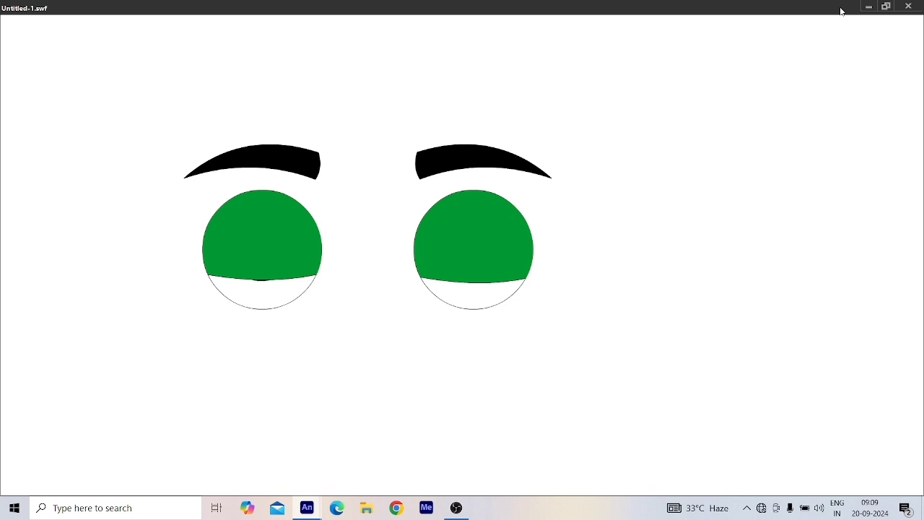
{"action": "left_click", "coordinate": [908, 6]}
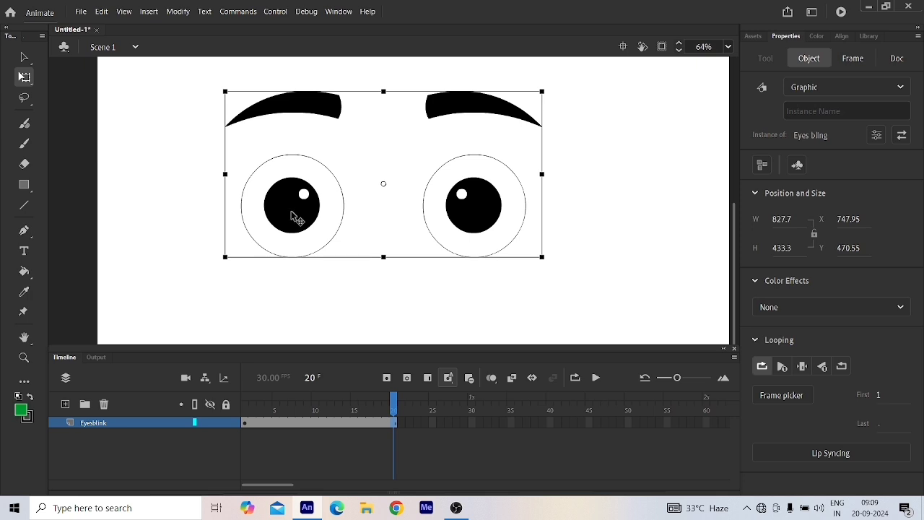
Inside the Eyes bling symbol, insert frames at frame 6 across all layers until the closed-eye keyframes sit at frame 15
{"action": "left_click_drag", "start_coordinate": [391, 404], "coordinate": [245, 404]}
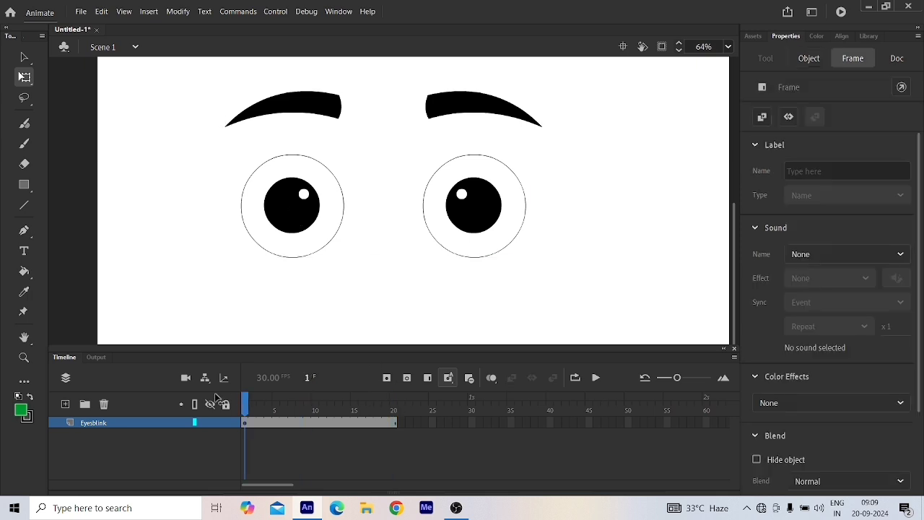
{"action": "left_click", "coordinate": [309, 227]}
{"action": "double_click", "coordinate": [309, 228]}
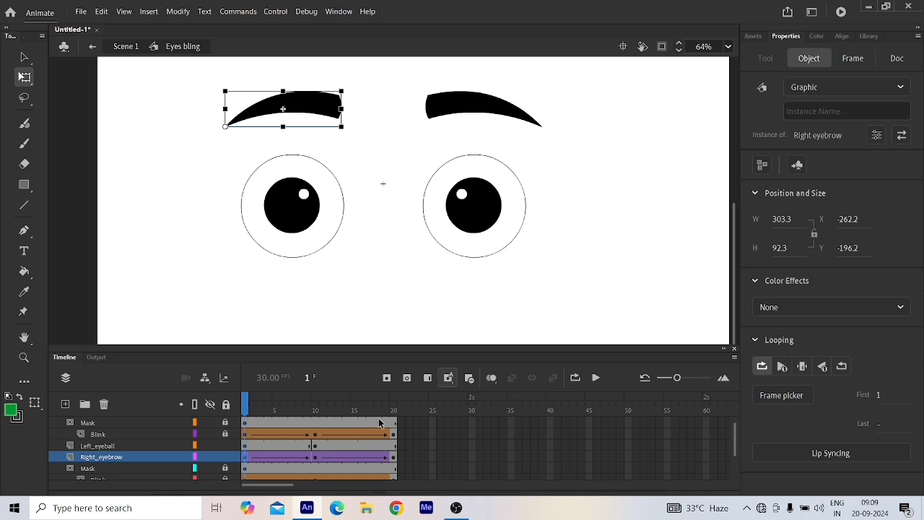
{"action": "left_click", "coordinate": [286, 408]}
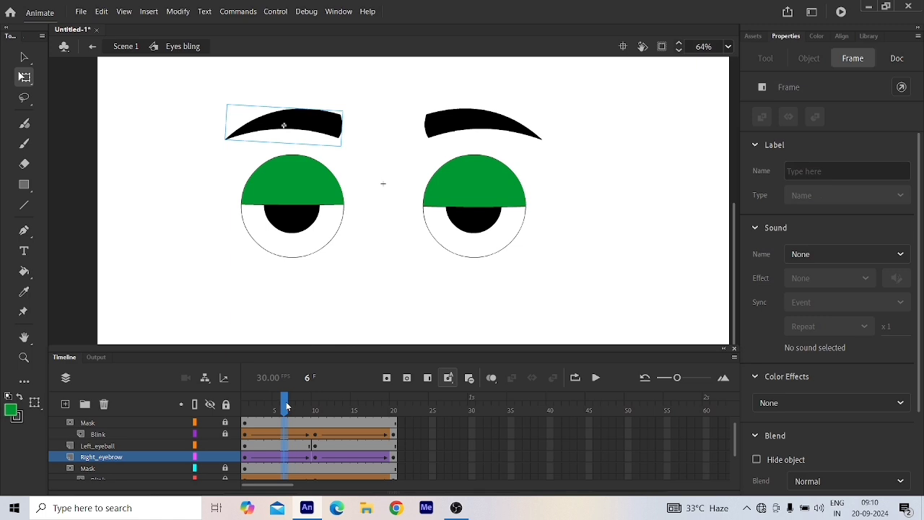
{"action": "key", "text": "ctrl+z"}
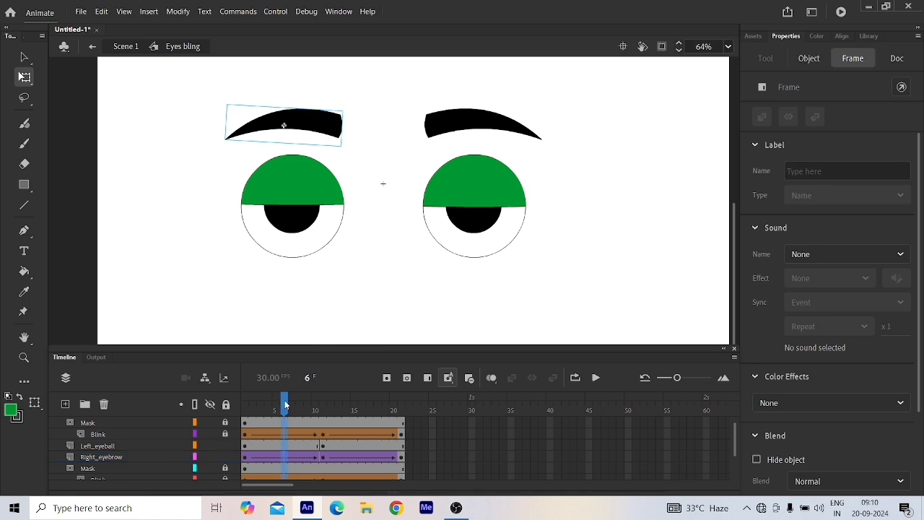
{"action": "key", "text": "ctrl+z"}
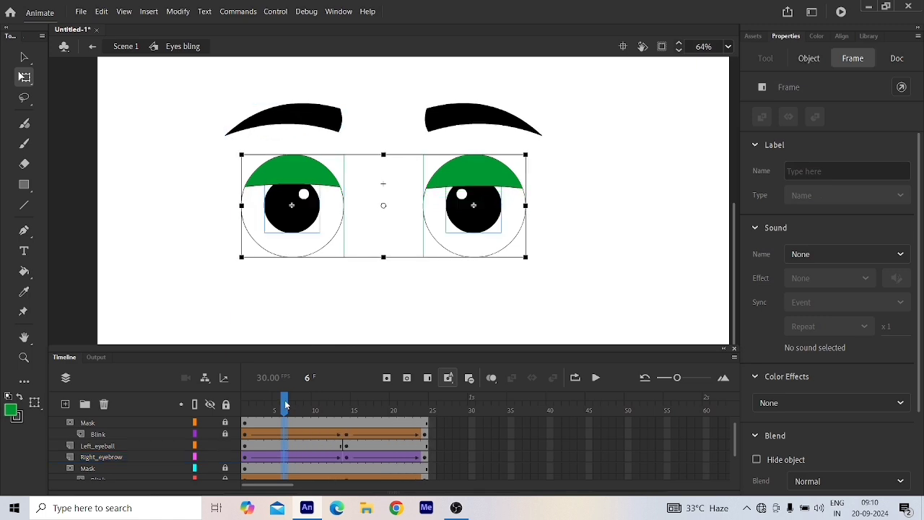
{"action": "key", "text": "ctrl+z"}
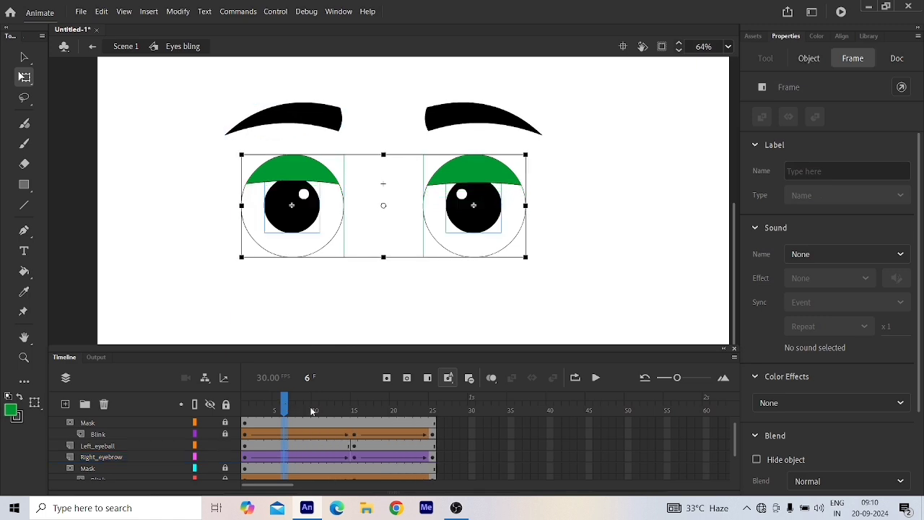
Insert frames at frame 18 across all layers until the final open-eye keyframes sit at frame 30
{"action": "left_click", "coordinate": [378, 407]}
{"action": "key", "text": "ctrl+z"}
{"action": "key", "text": "ctrl+z"}
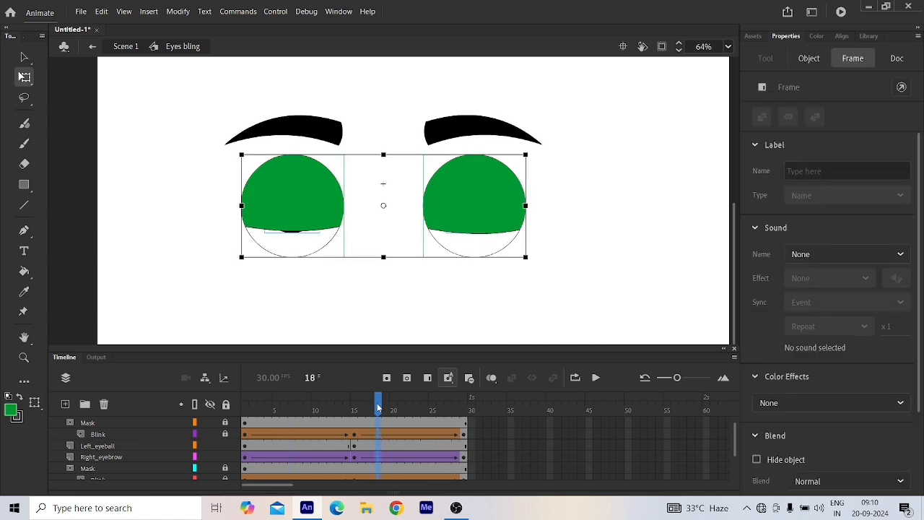
{"action": "key", "text": "ctrl+z"}
{"action": "key", "text": "ctrl+z"}
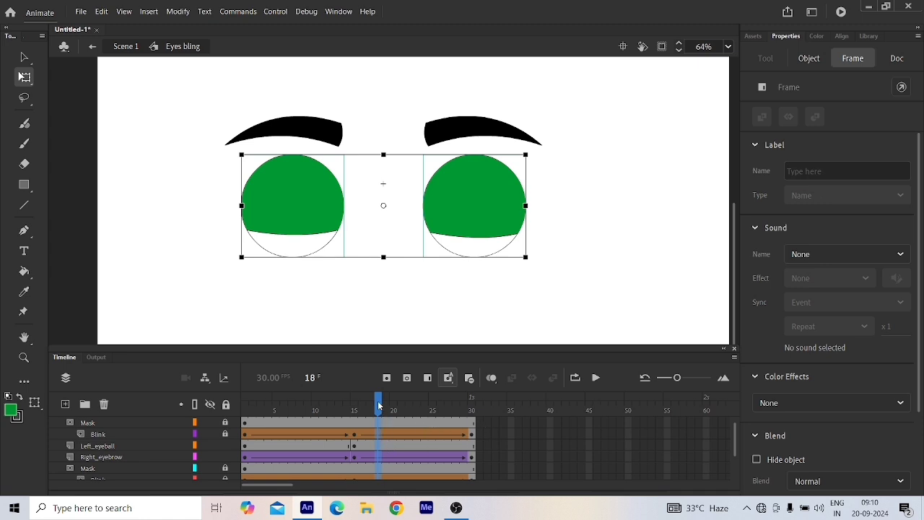
Extend all layers of the Eyes bling symbol to frame 60 to hold the eyes open after the blink
{"action": "left_click_drag", "start_coordinate": [378, 405], "coordinate": [631, 433]}
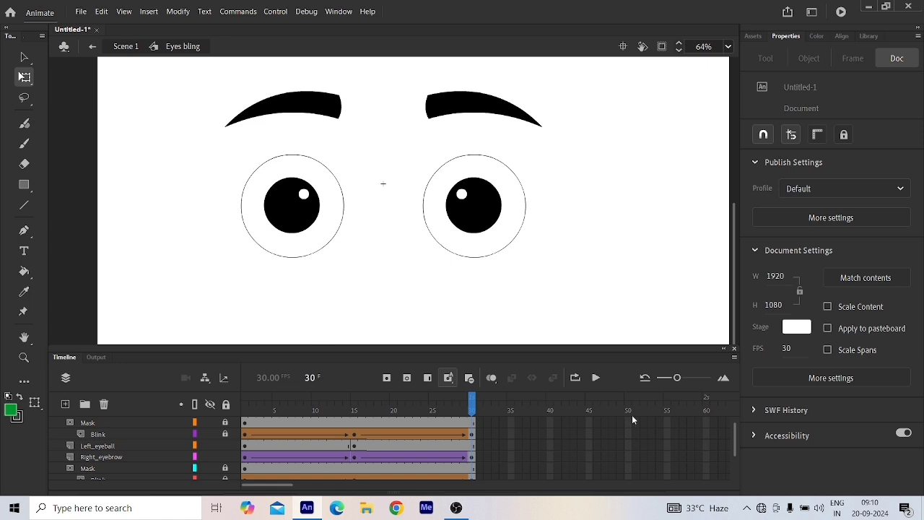
{"action": "left_click", "coordinate": [706, 407]}
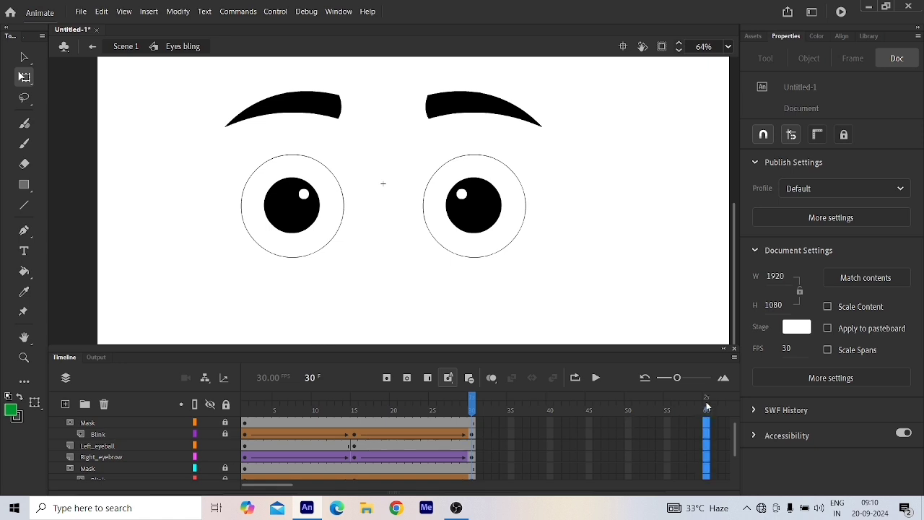
{"action": "key", "text": "F5"}
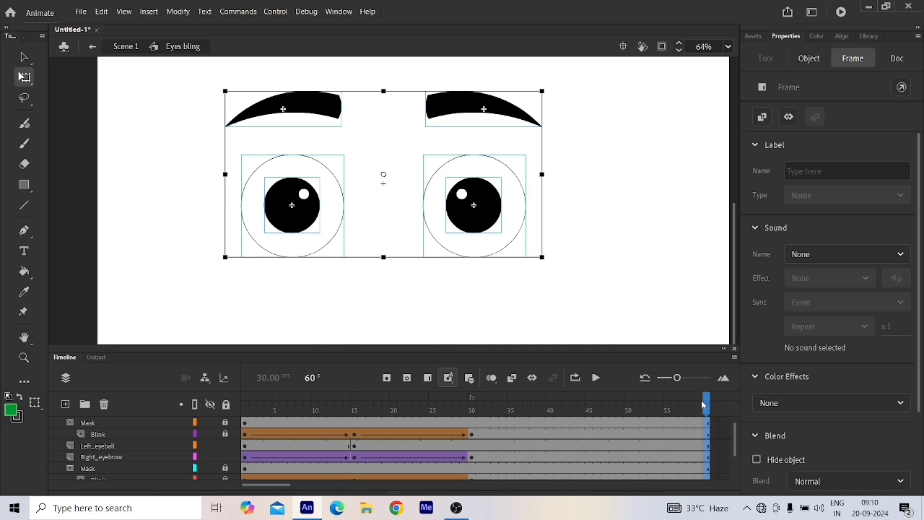
Return to Scene 1 and extend the Eyesblink layer to frame 60
{"action": "left_click", "coordinate": [93, 47]}
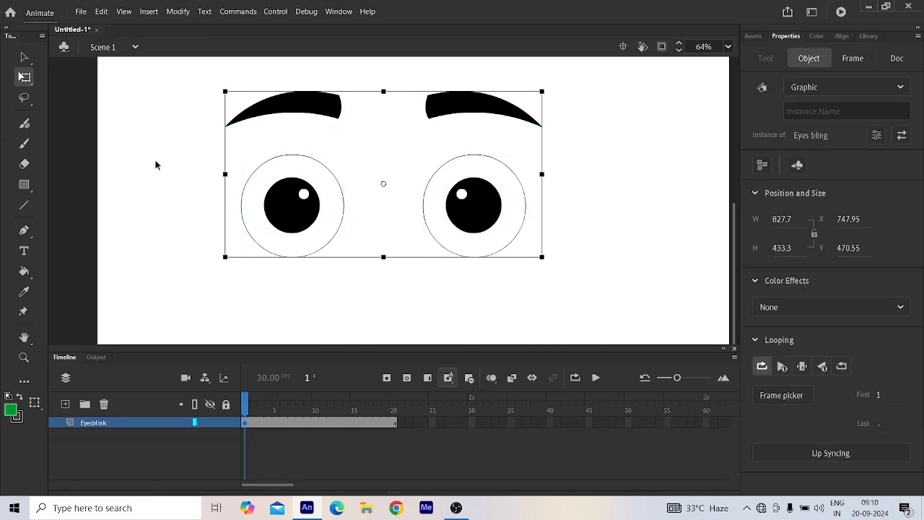
{"action": "left_click", "coordinate": [707, 423]}
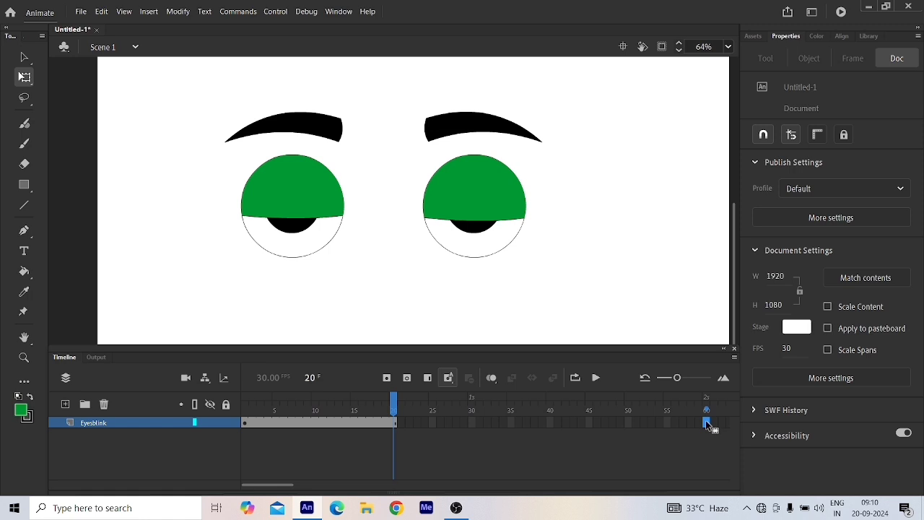
{"action": "key", "text": "F5"}
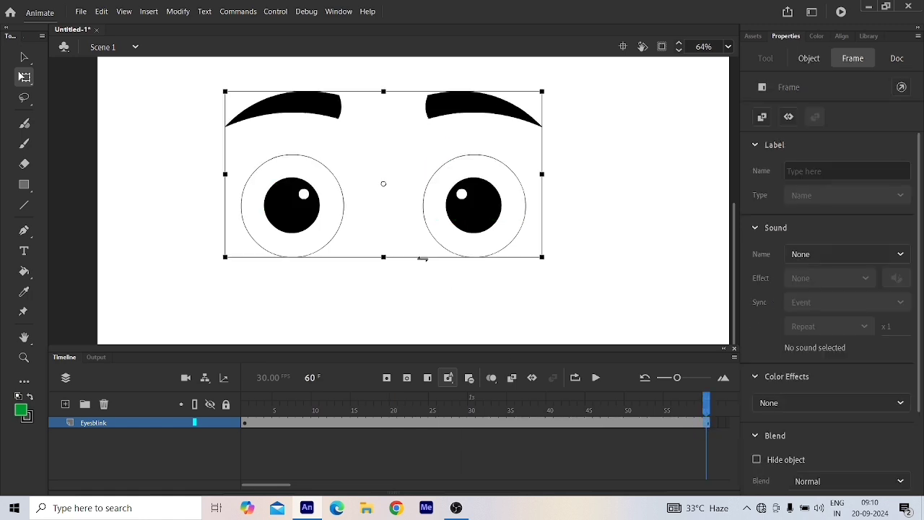
Preview the slower 60-frame blink as a test movie, close it, and play the animation in the main timeline
{"action": "key", "text": "ctrl+Return"}
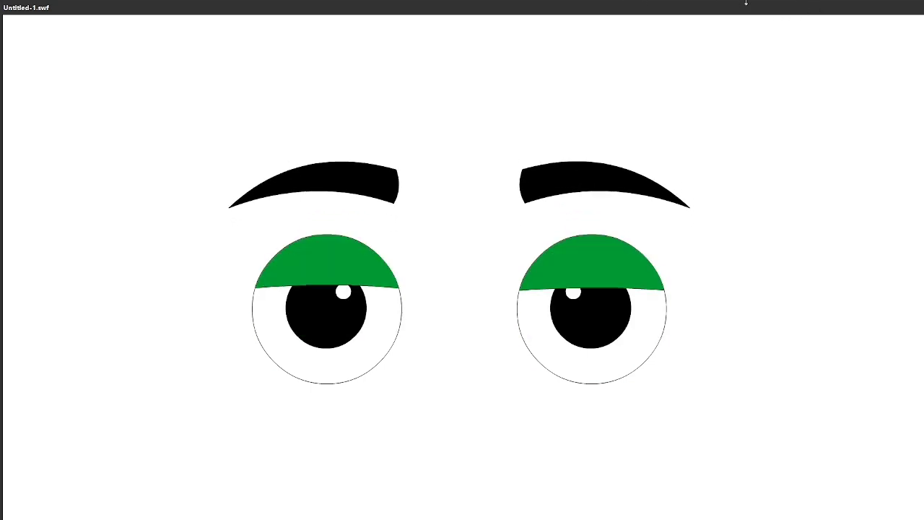
{"action": "double_click", "coordinate": [791, 8]}
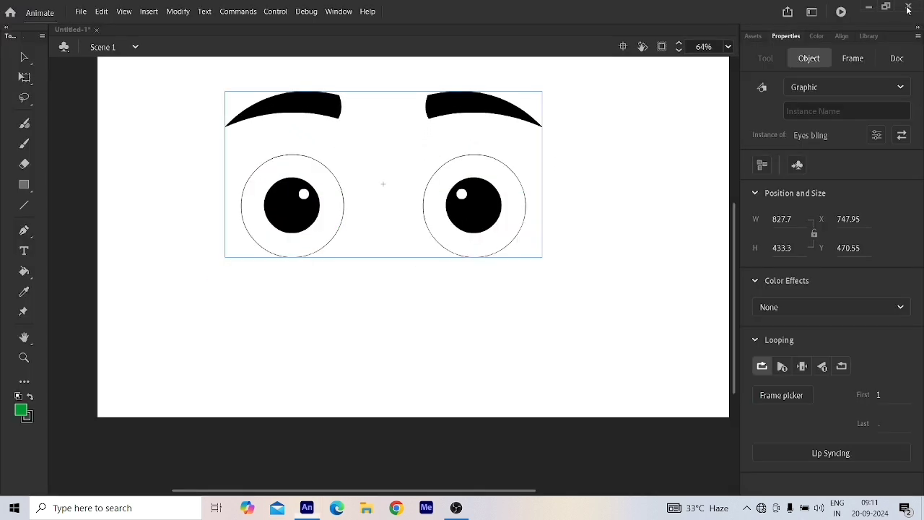
{"action": "left_click", "coordinate": [907, 6]}
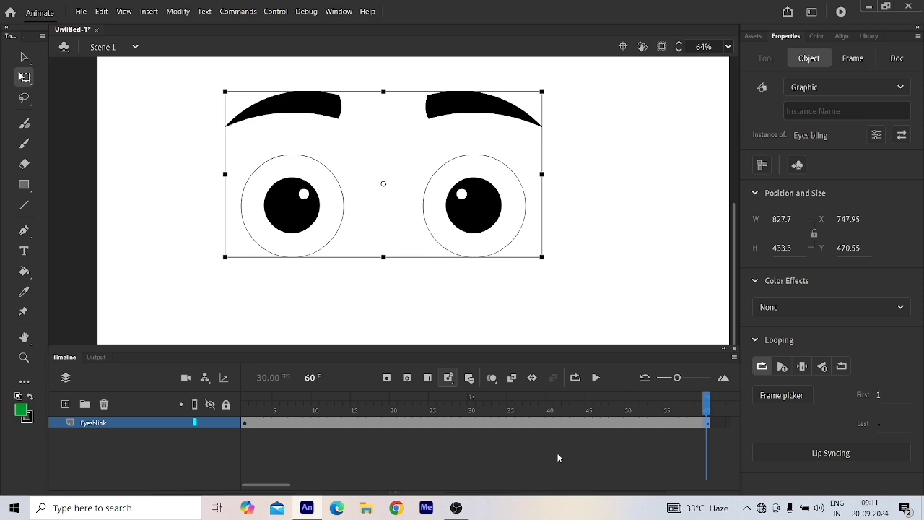
{"action": "left_click", "coordinate": [595, 377]}
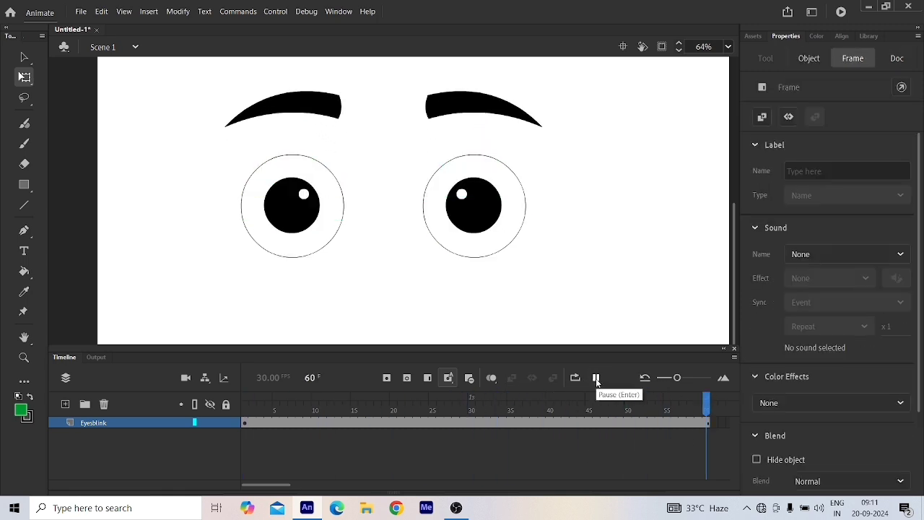
{"action": "left_click", "coordinate": [595, 378]}
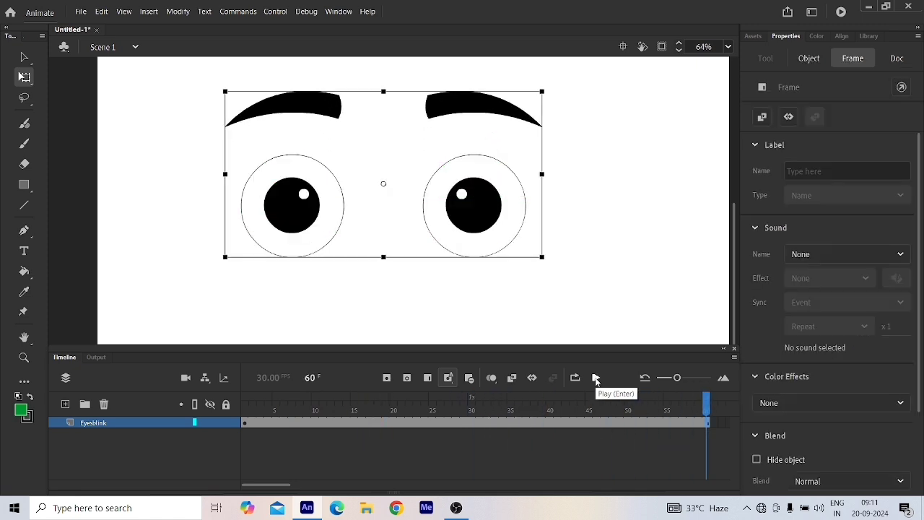
{"action": "left_click", "coordinate": [595, 379]}
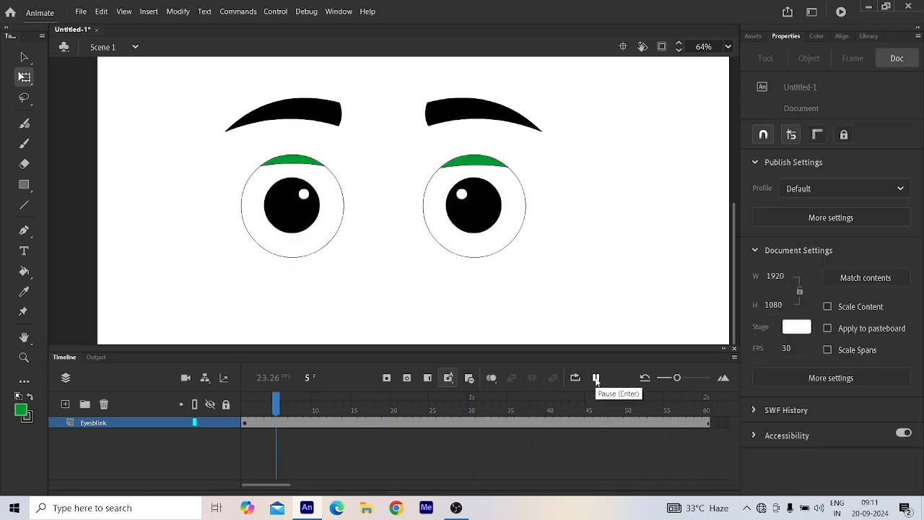